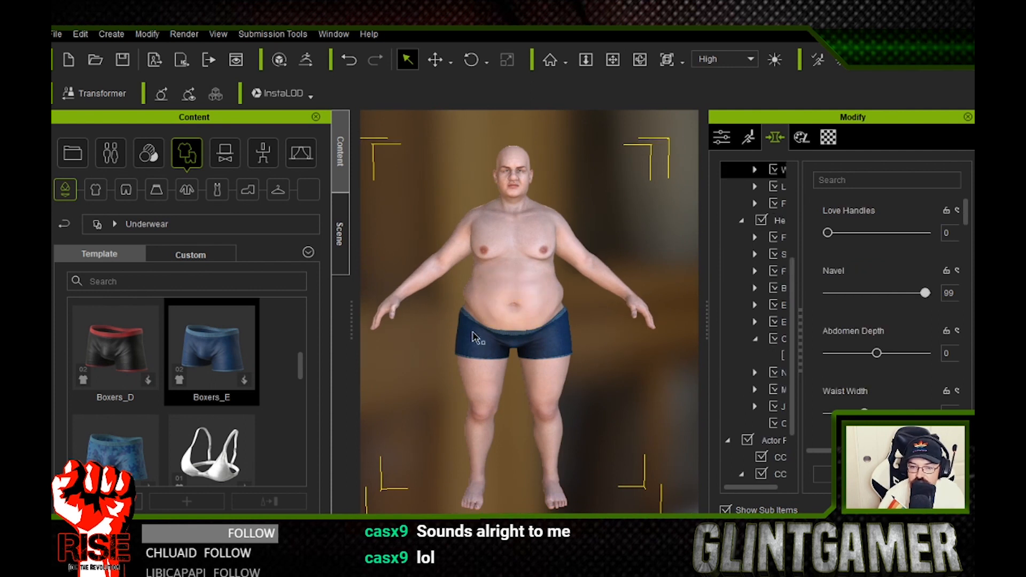
Widen the character's waist and set its Love Handles to 30.
right_drag(413, 378, 470, 305)
right_drag(619, 291, 529, 296)
drag(529, 296, 550, 296)
right_drag(550, 320, 503, 299)
drag(502, 275, 521, 275)
right_drag(622, 349, 585, 269)
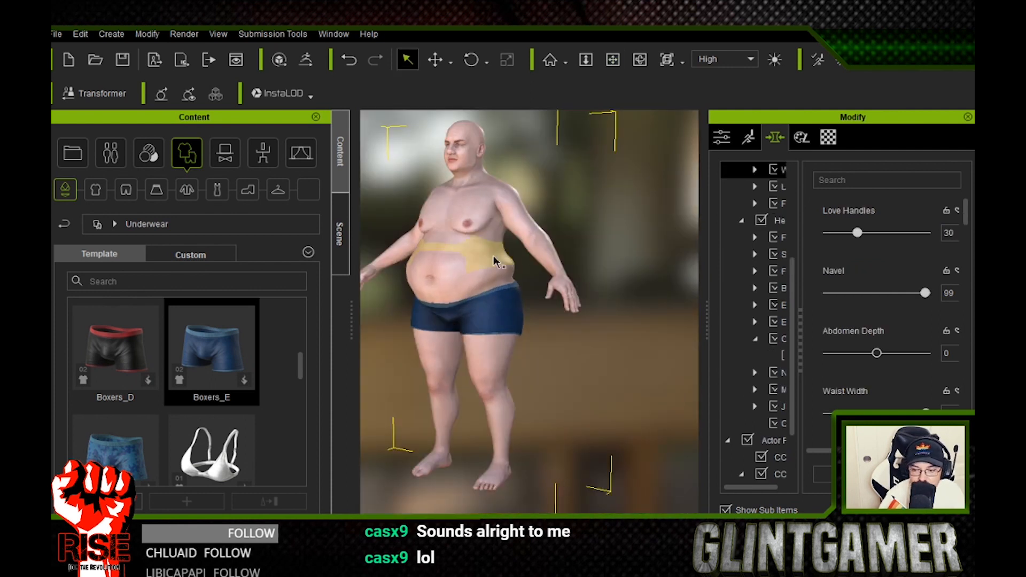
Adjust the chest shape and reduce the waist's Love Handles to 24.
right_drag(502, 262, 427, 246)
drag(420, 228, 372, 228)
right_drag(385, 235, 480, 235)
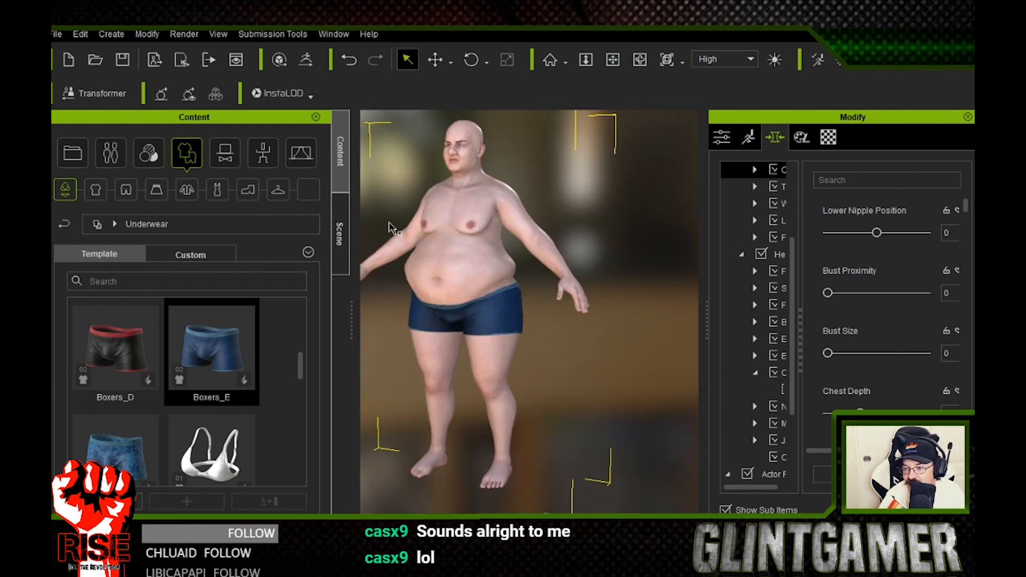
drag(393, 228, 386, 228)
drag(502, 273, 489, 273)
right_drag(502, 283, 593, 342)
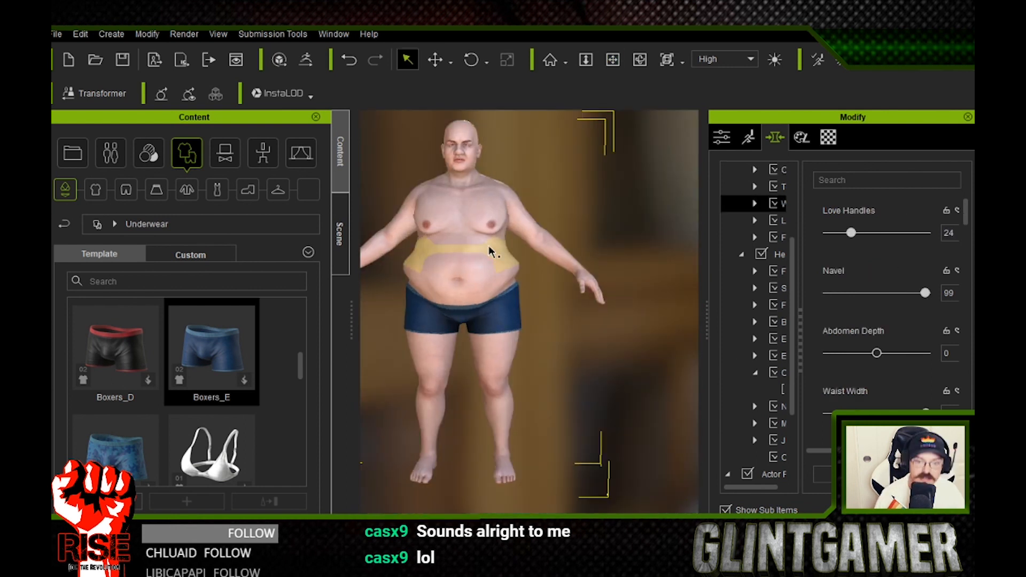
Push the belly forward to an Abdomen Depth of 97 and narrow the waist slightly.
drag(558, 263, 633, 252)
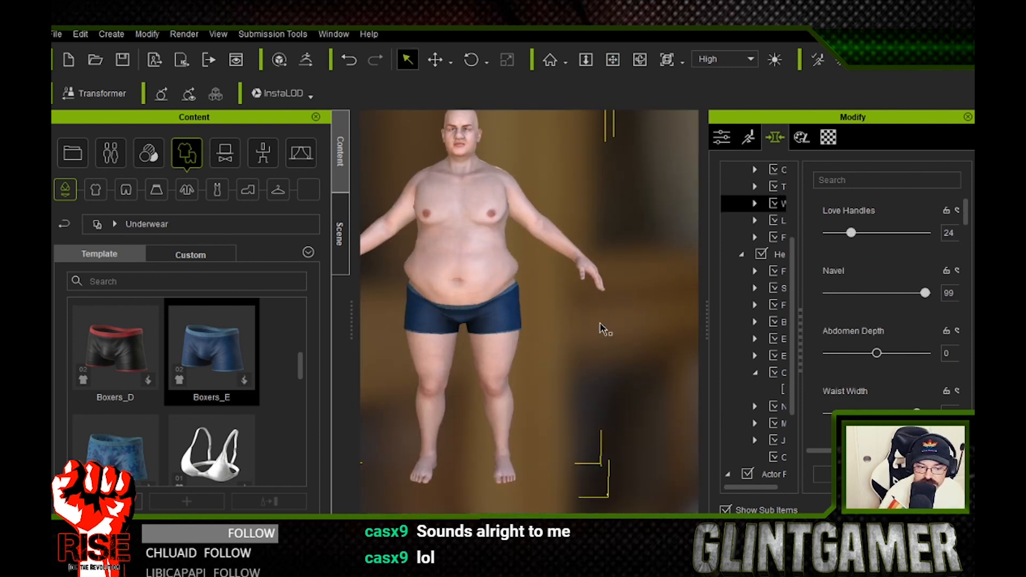
drag(601, 324, 470, 291)
mouse_move(465, 291)
right_down()
mouse_move(561, 299)
mouse_move(459, 291)
right_up()
right_drag(580, 293, 547, 364)
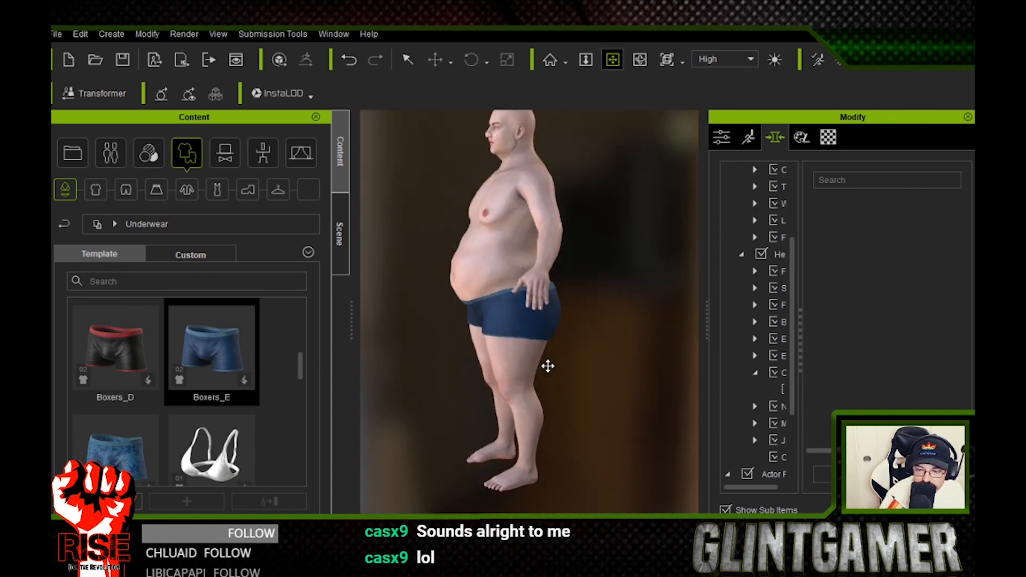
drag(454, 299, 402, 316)
right_drag(403, 315, 480, 299)
Examine the body's side profile, shoulders, legs and feet to judge the proportions.
click(533, 229)
right_drag(419, 246, 534, 204)
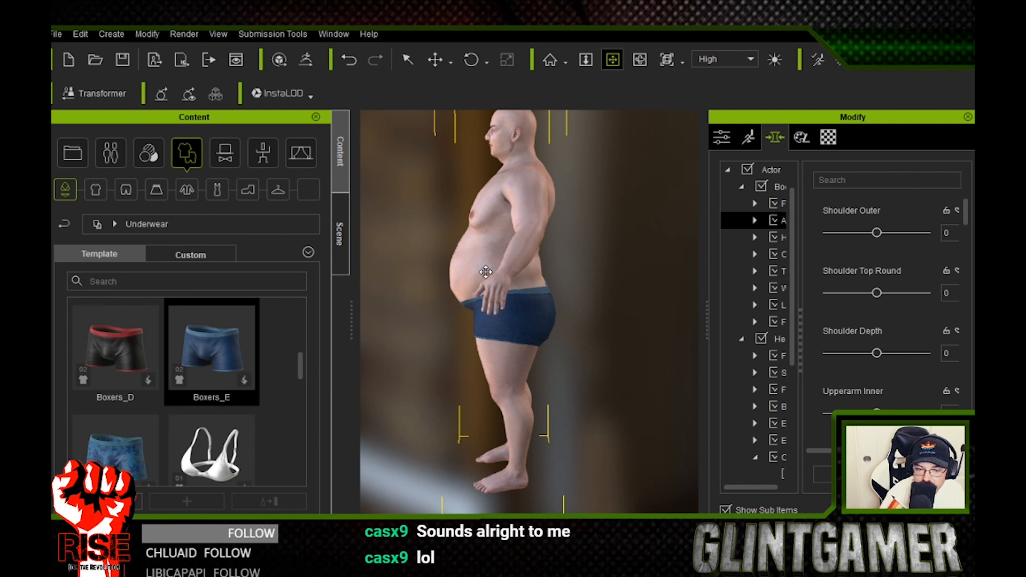
right_drag(485, 271, 565, 389)
scroll(557, 176, up, 5)
scroll(556, 176, down, 5)
click(513, 342)
click(453, 393)
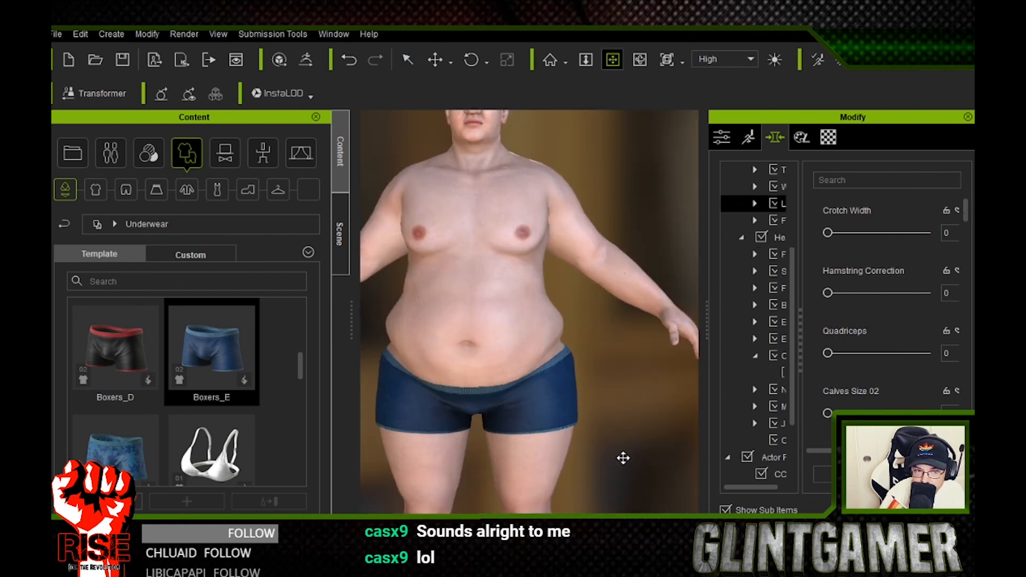
middle_drag(623, 458, 504, 398)
middle_drag(427, 418, 571, 452)
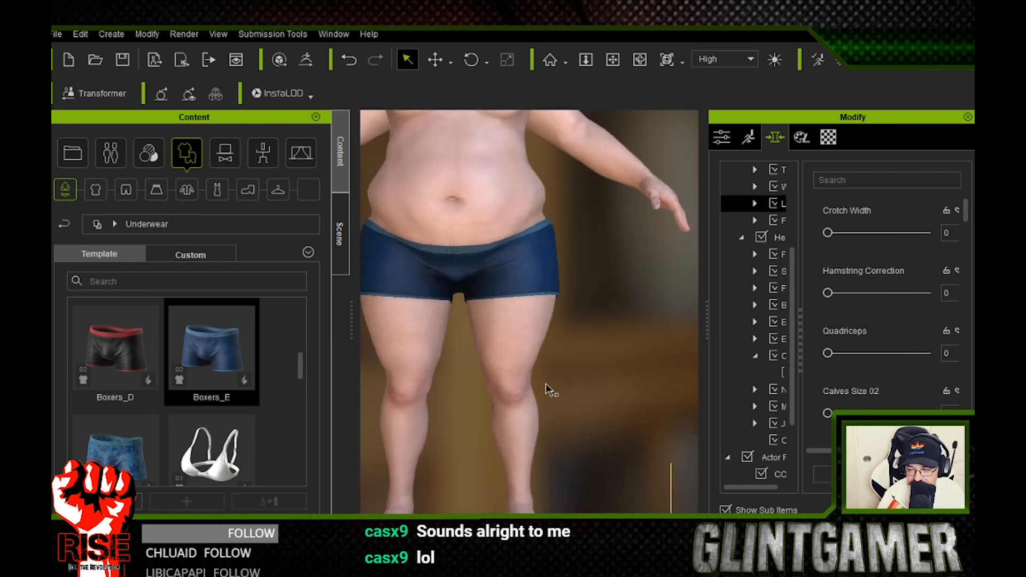
right_drag(546, 389, 538, 454)
click(538, 454)
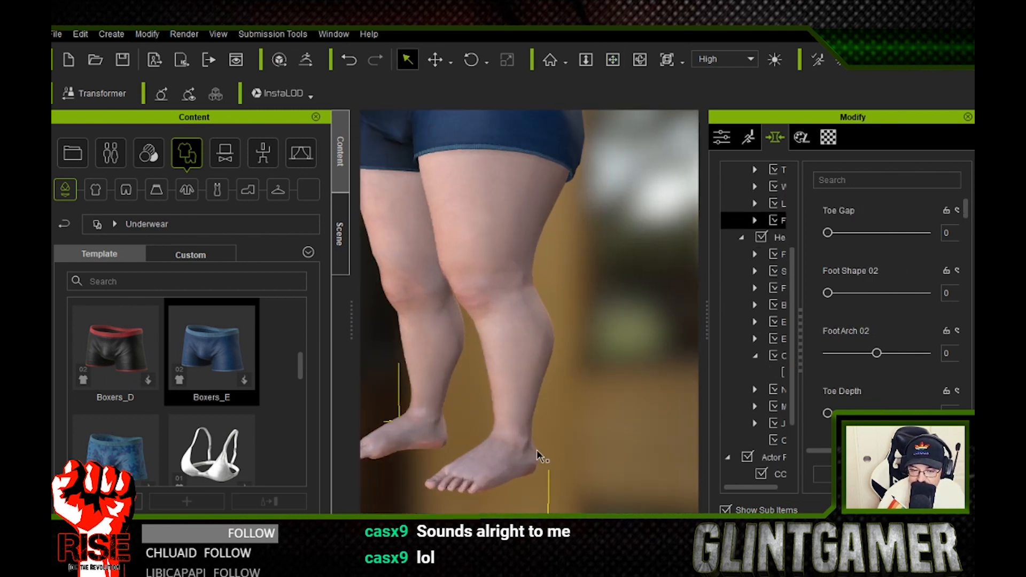
Examine the belly, waist and hips from several angles.
scroll(534, 277, down, 5)
click(599, 262)
mouse_move(599, 262)
right_down()
mouse_move(604, 243)
mouse_move(609, 257)
right_up()
scroll(609, 256, up, 4)
middle_drag(609, 256, 449, 252)
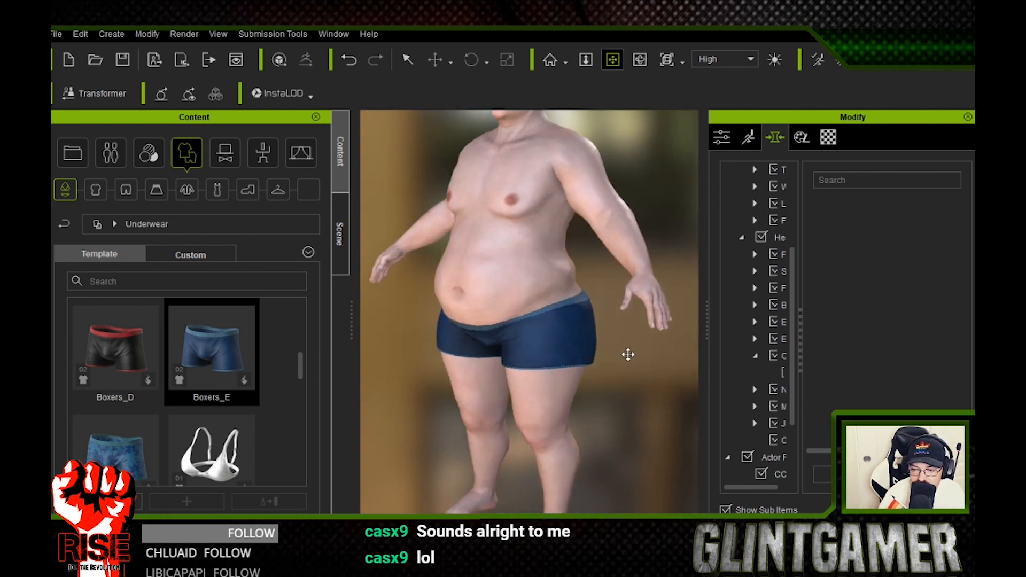
click(546, 261)
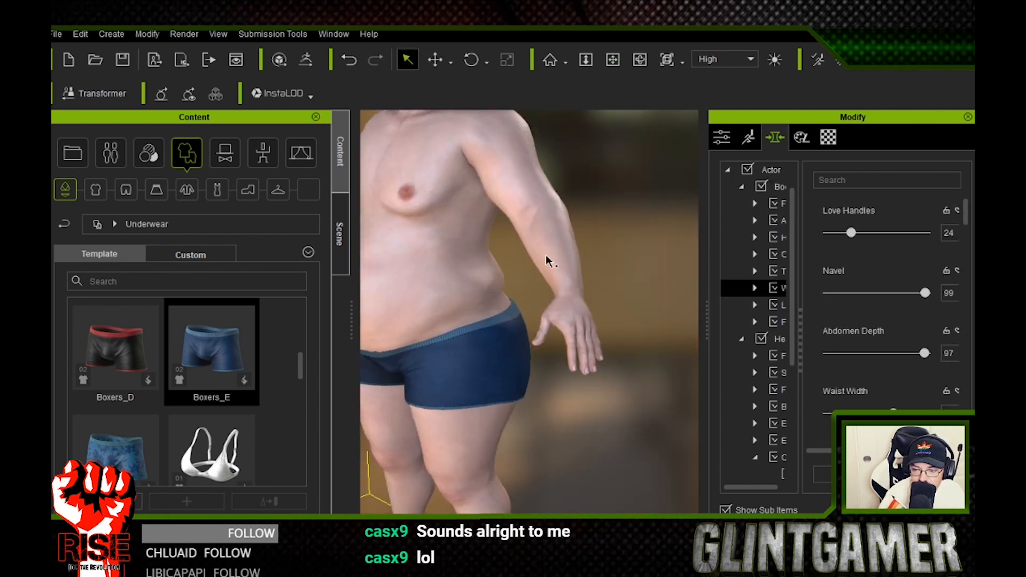
click(591, 412)
right_drag(591, 412, 404, 316)
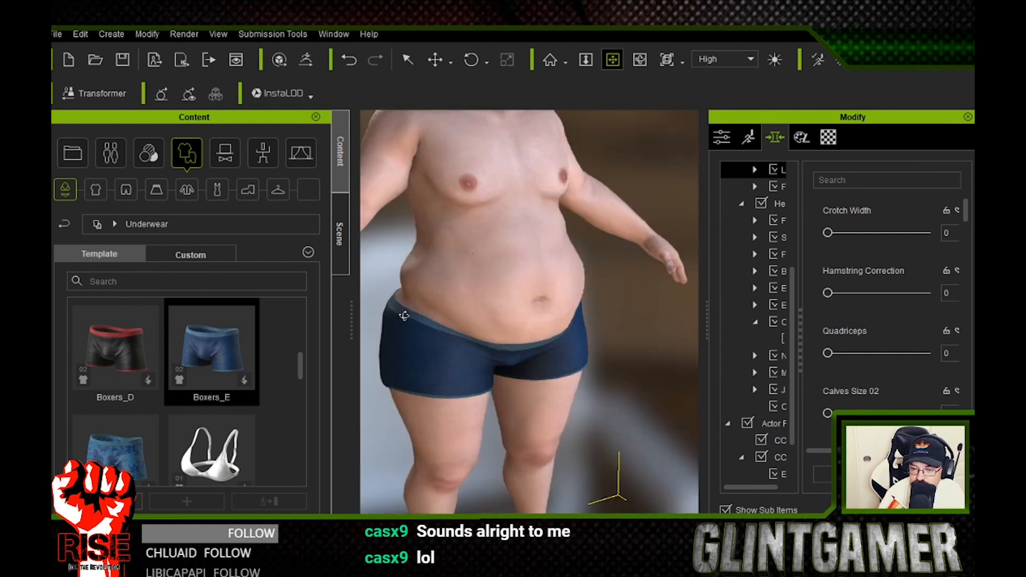
Enlarge the character's bust to a Bust Size of 20.
right_drag(640, 428, 596, 315)
click(561, 327)
scroll(596, 315, down, 3)
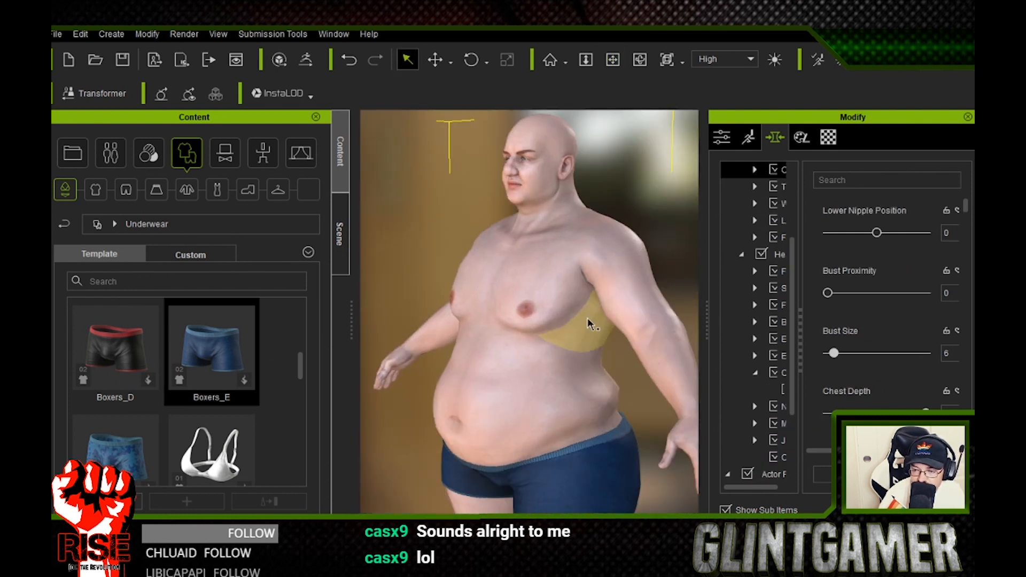
drag(561, 281, 748, 376)
right_drag(748, 376, 573, 286)
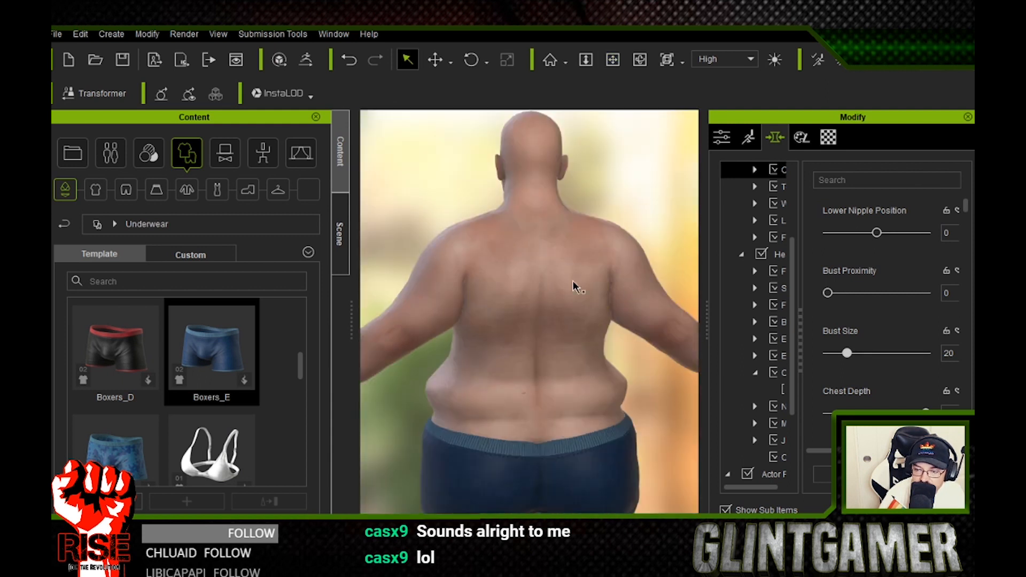
Check the torso from back and front and reduce the Bust Size to 19.
click(622, 247)
right_drag(623, 247, 453, 351)
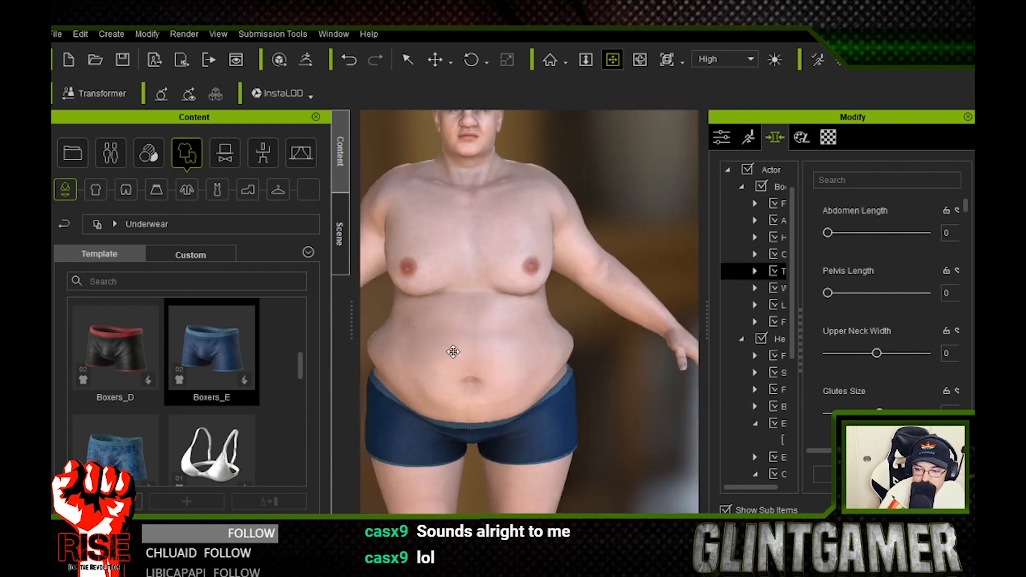
click(591, 305)
click(850, 352)
right_drag(620, 294, 668, 380)
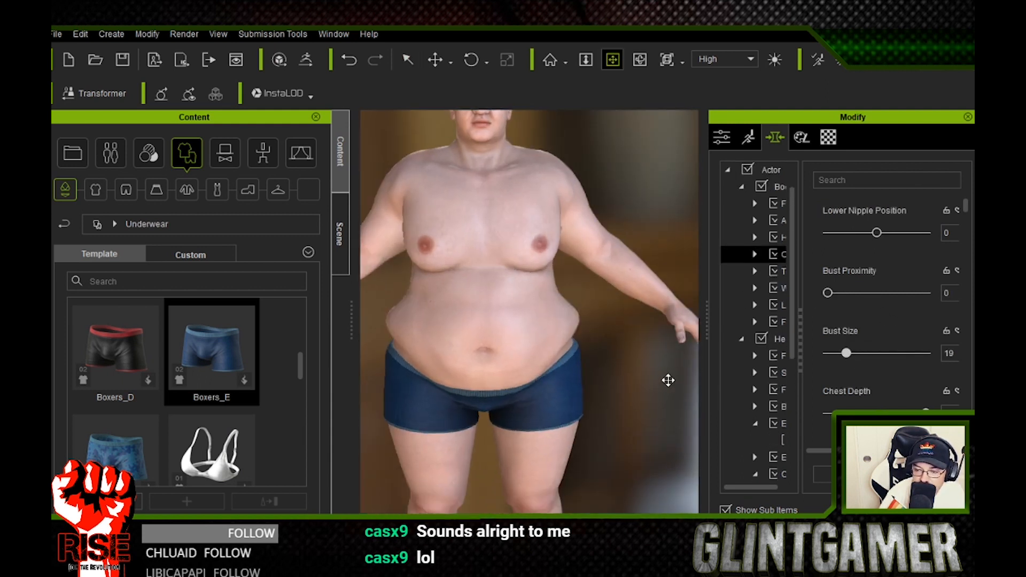
Set Chest Scale to -50, review the remaining chest morphs and widen the morph settings area.
scroll(876, 374, down, 2)
drag(857, 372, 823, 375)
scroll(824, 375, down, 2)
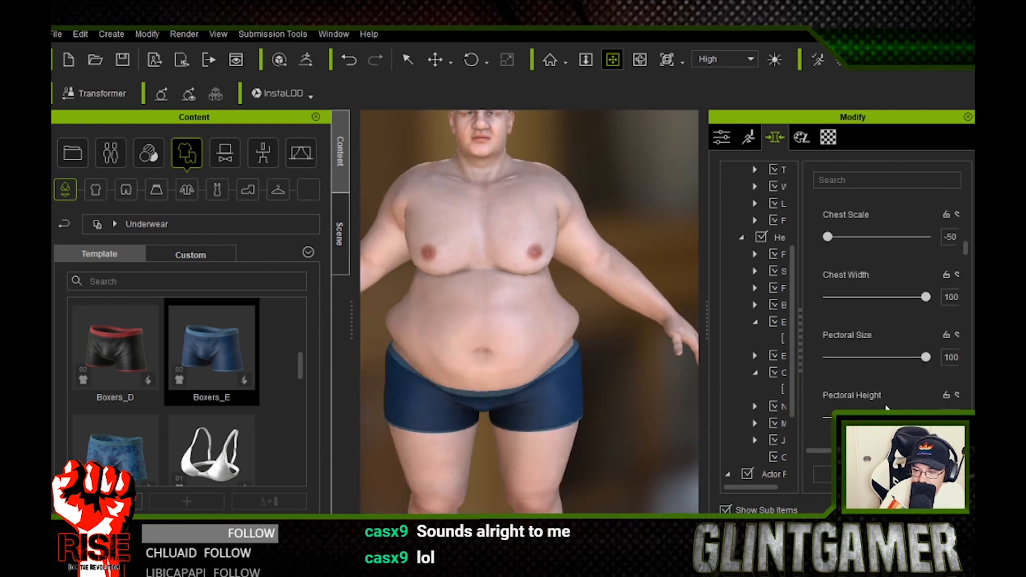
scroll(813, 400, down, 6)
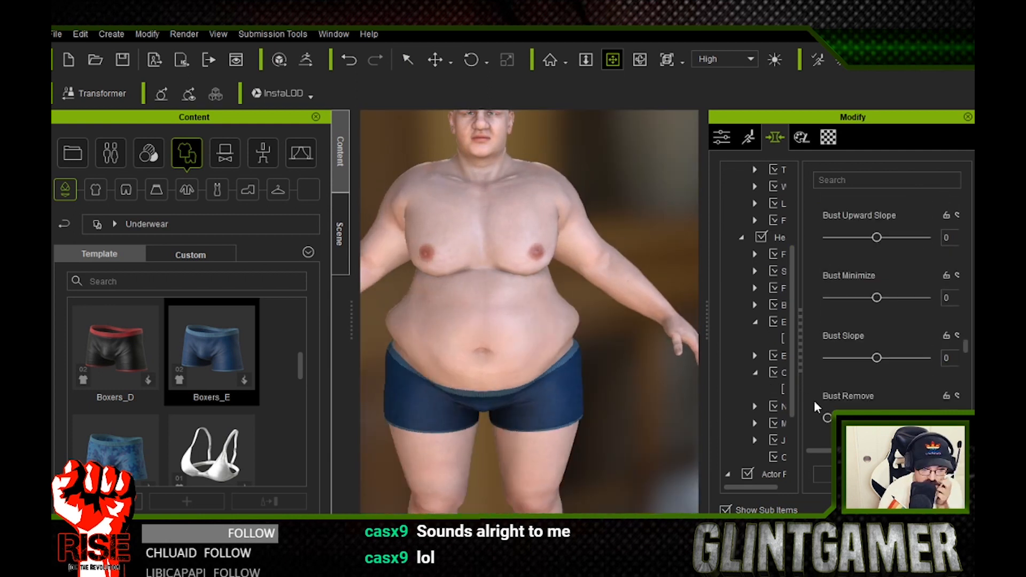
right_drag(561, 353, 498, 356)
drag(708, 320, 459, 255)
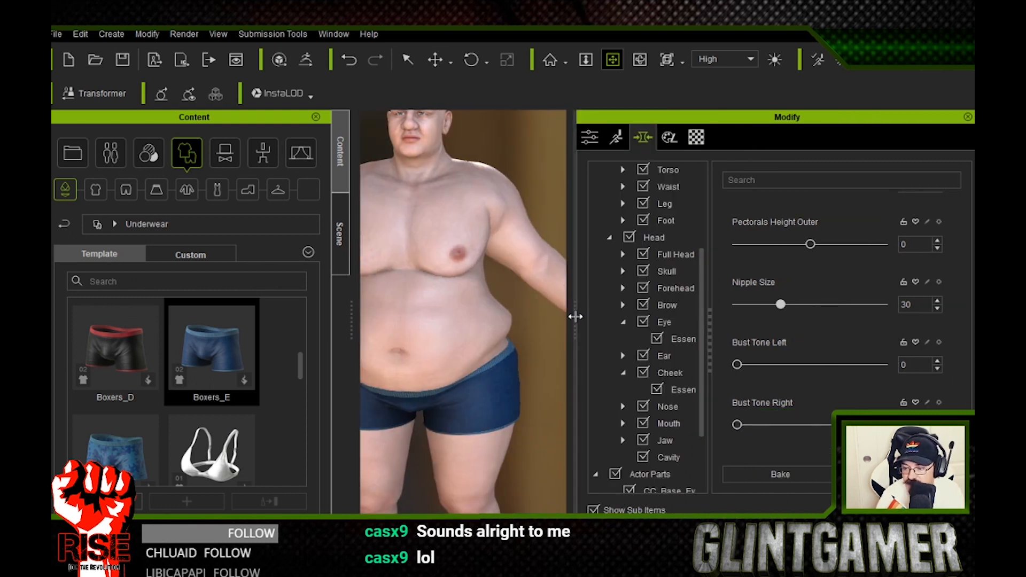
drag(574, 316, 644, 315)
Examine the face from both sides at close range and select the nose for shaping.
scroll(447, 259, up, 5)
click(512, 210)
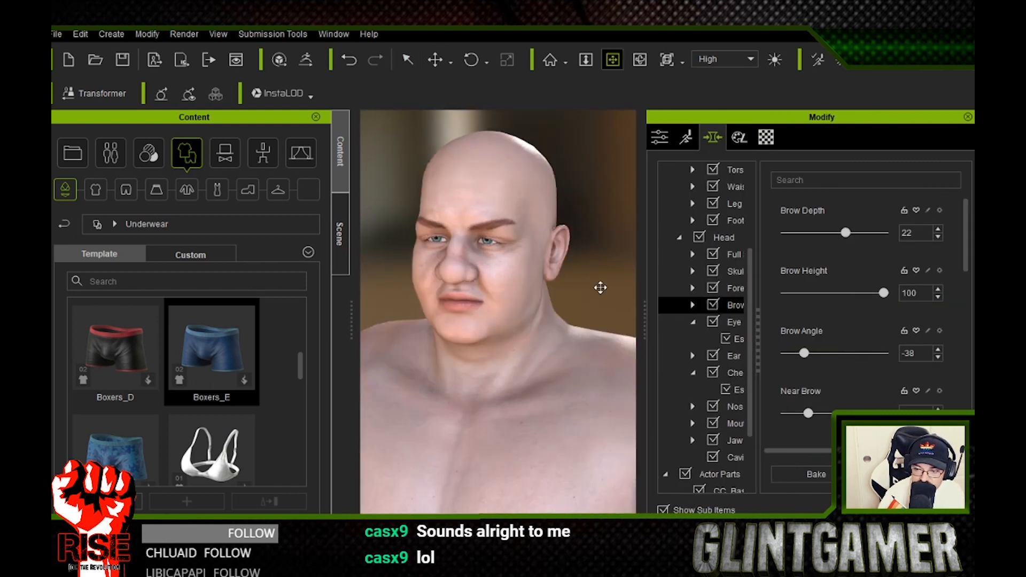
mouse_move(599, 287)
right_down()
mouse_move(512, 257)
mouse_move(593, 288)
right_up()
scroll(593, 288, up, 3)
drag(643, 314, 823, 315)
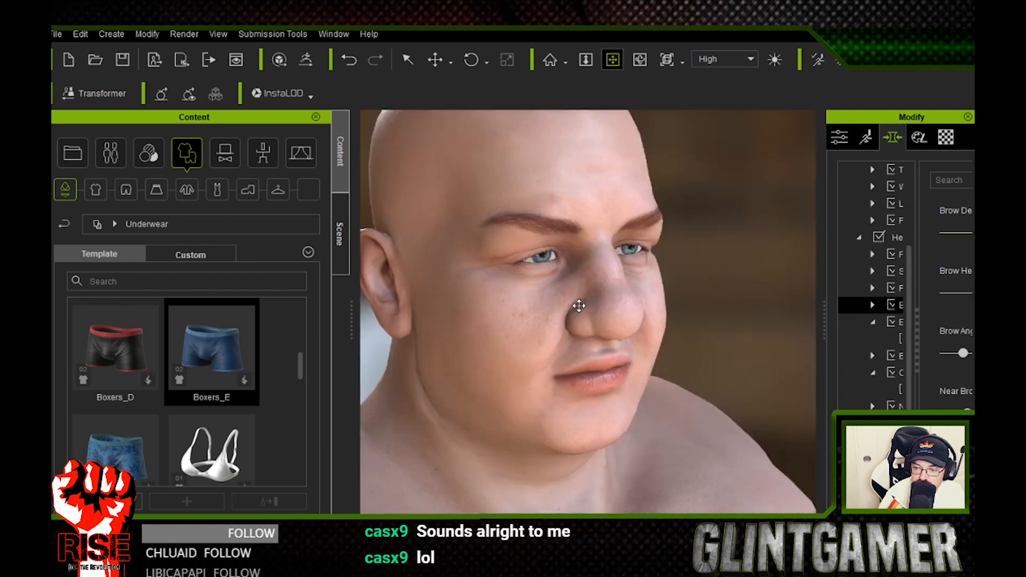
right_drag(748, 247, 495, 323)
right_drag(683, 363, 824, 322)
drag(824, 323, 687, 323)
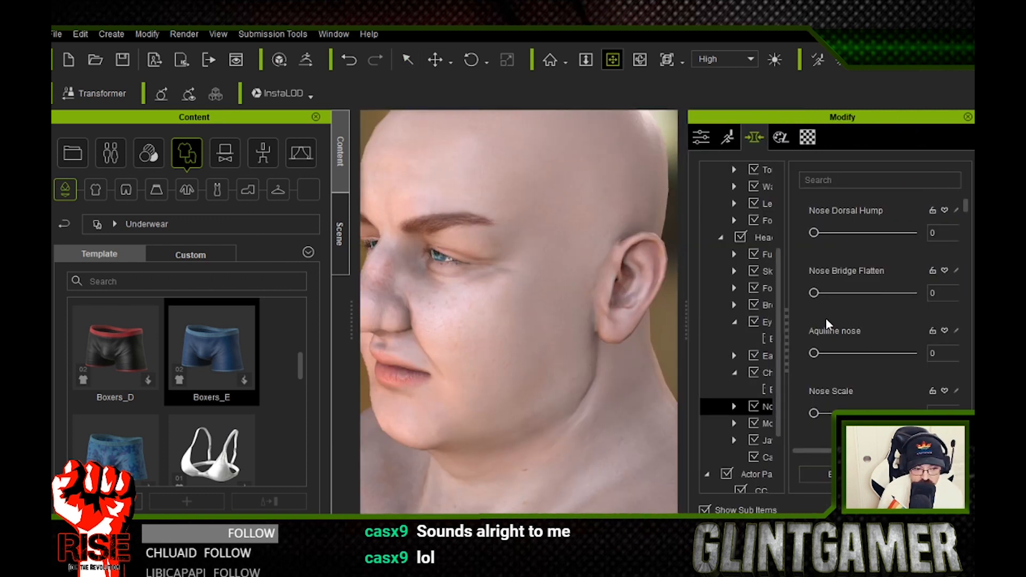
Set the Aquiline nose morph to 76 and Philtrum Convex to 83.
middle_drag(438, 336, 446, 340)
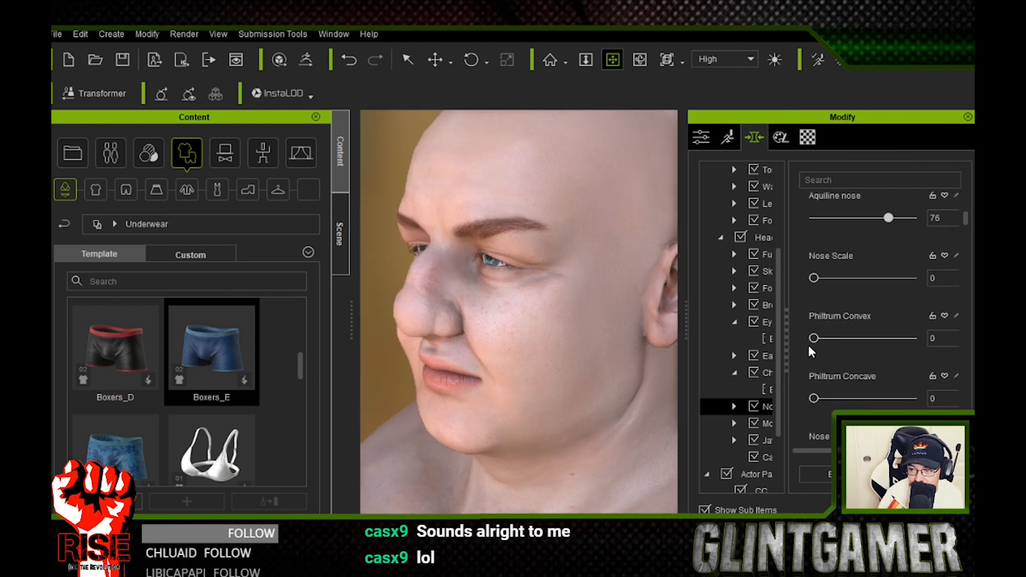
drag(445, 369, 443, 361)
scroll(390, 313, up, 3)
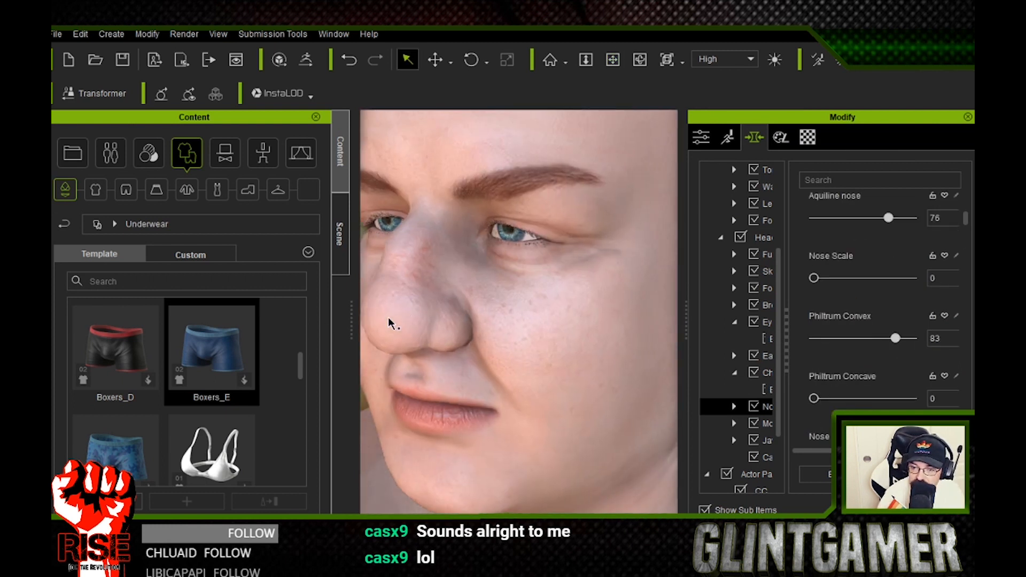
scroll(527, 321, down, 3)
right_drag(526, 321, 485, 304)
scroll(845, 384, down, 2)
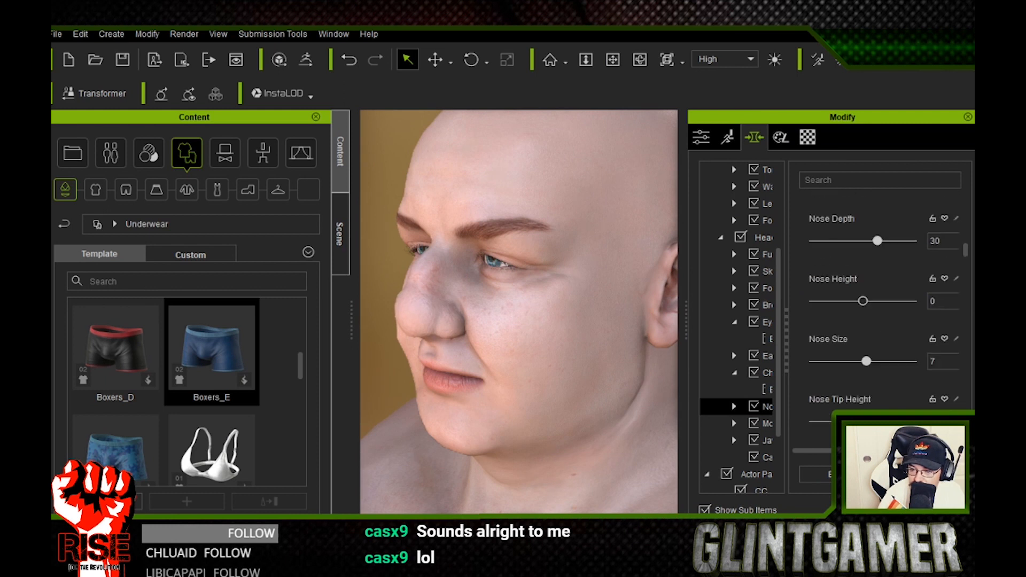
Go through further nose morphs and reset Nostril Flesh Size to 0.
scroll(803, 395, down, 3)
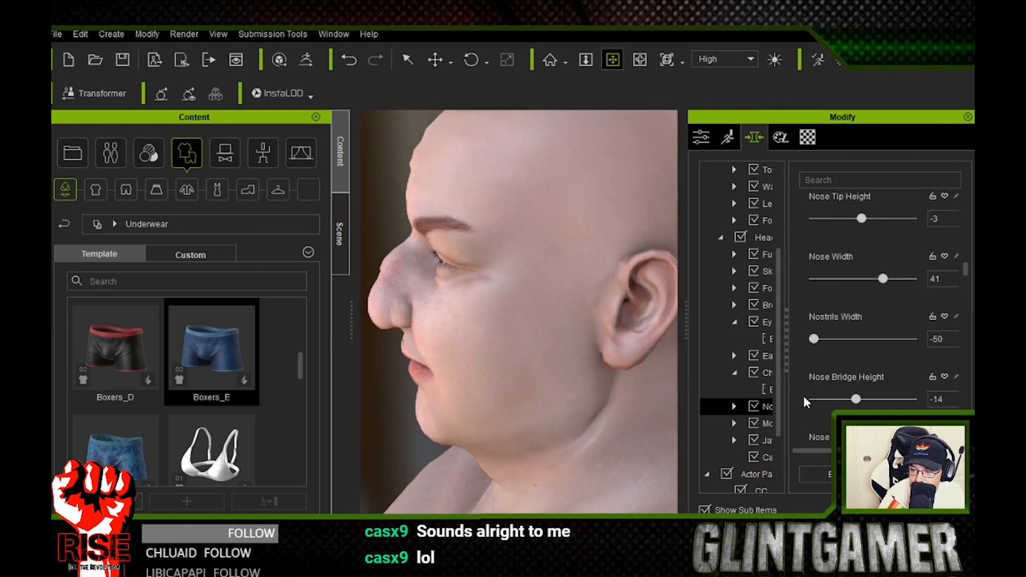
scroll(804, 396, down, 3)
text(0)
key(Return)
scroll(822, 394, down, 1)
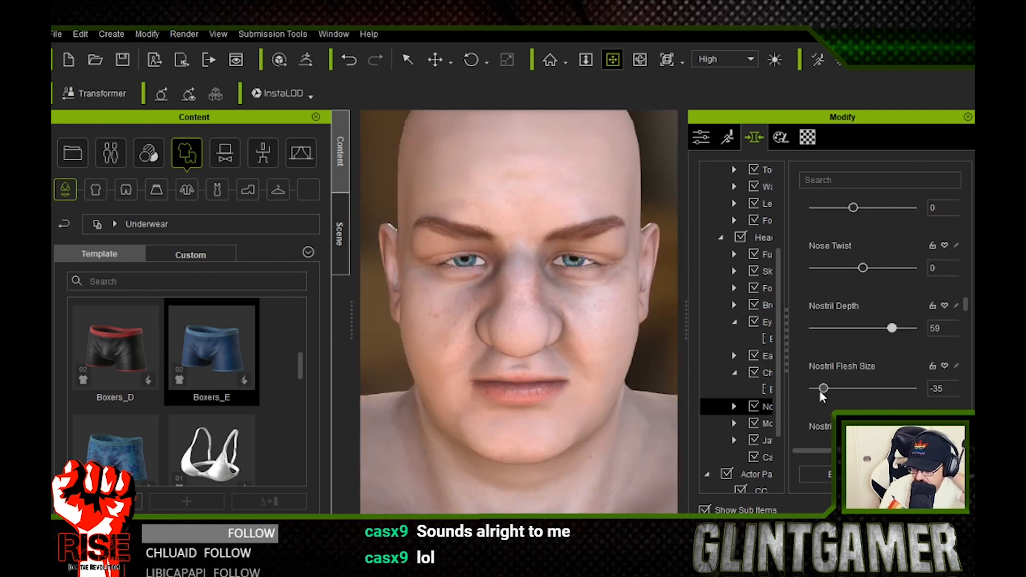
double_click(950, 385)
text(0)
key(Return)
right_drag(481, 344, 371, 348)
key(q)
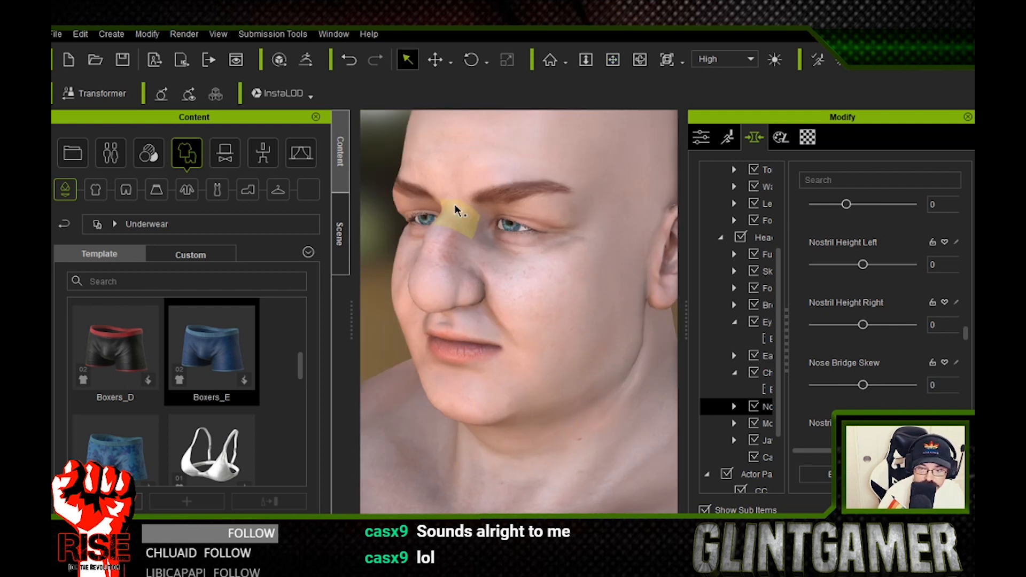
Check the nose in profile and set Nose Tip Round to 46.
click(454, 206)
click(440, 259)
right_drag(441, 262, 645, 272)
key(x)
drag(660, 342, 595, 361)
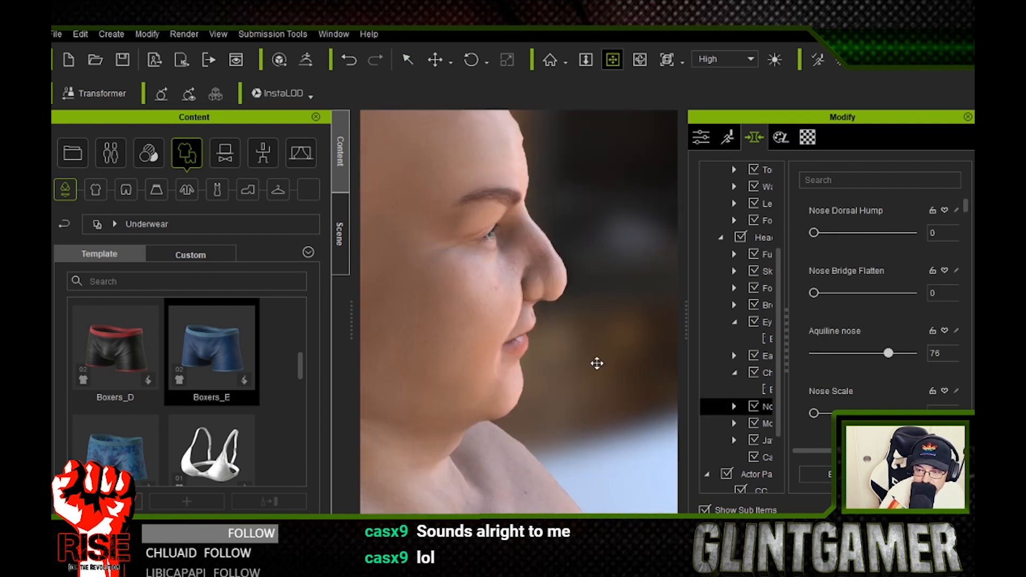
right_drag(595, 362, 454, 289)
scroll(747, 358, down, 2)
scroll(804, 374, down, 15)
scroll(803, 392, down, 3)
drag(813, 321, 858, 320)
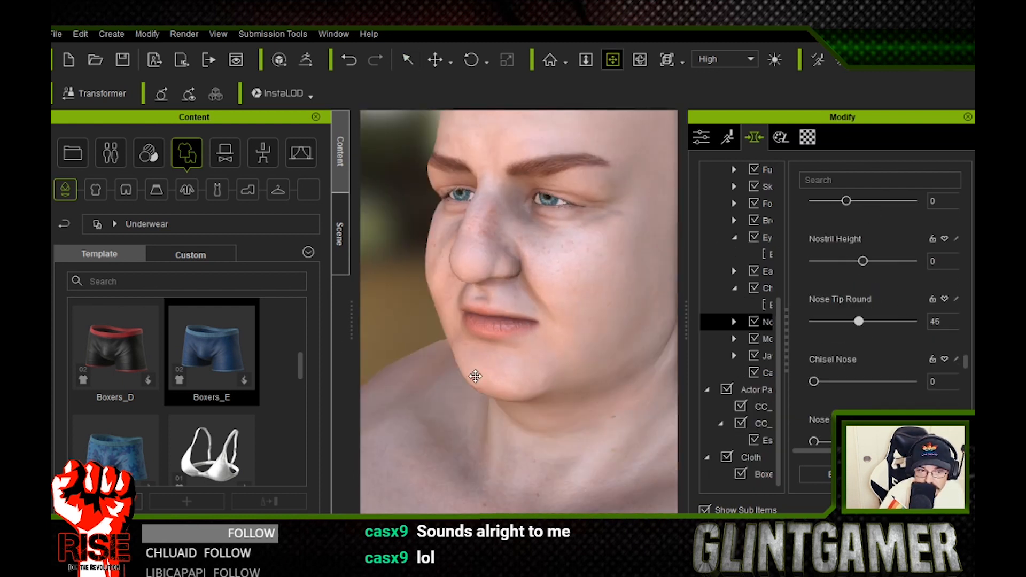
Raise Nose Tip Round to 53 and compare the nose from both sides.
right_drag(473, 376, 651, 377)
scroll(822, 412, up, 2)
mouse_move(859, 388)
mouse_down()
mouse_move(666, 391)
mouse_move(866, 389)
mouse_up()
right_drag(651, 342, 406, 332)
scroll(817, 422, down, 1)
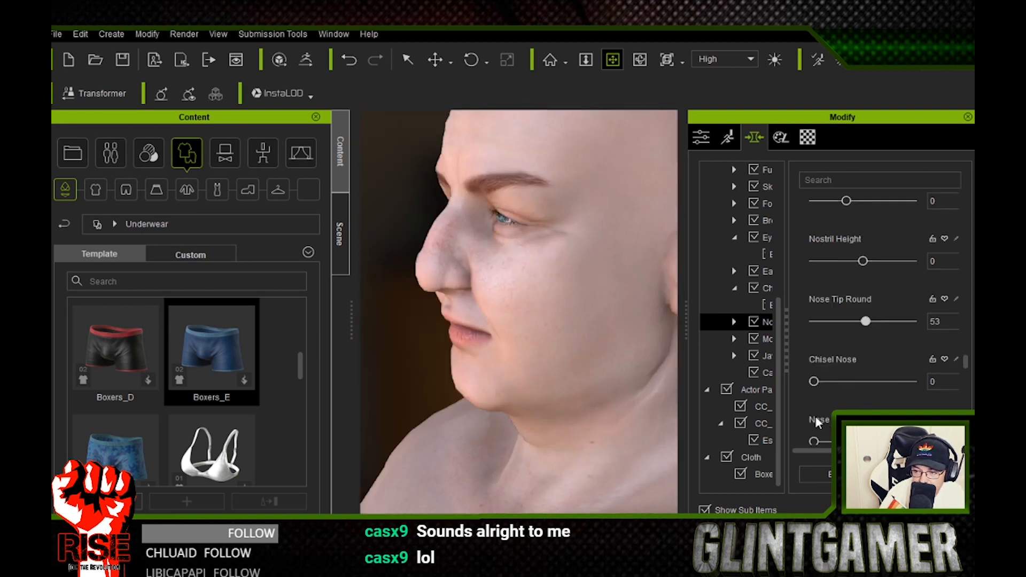
Set Nose Tip Point to 100 and raise a further nose morph below it.
scroll(795, 412, down, 6)
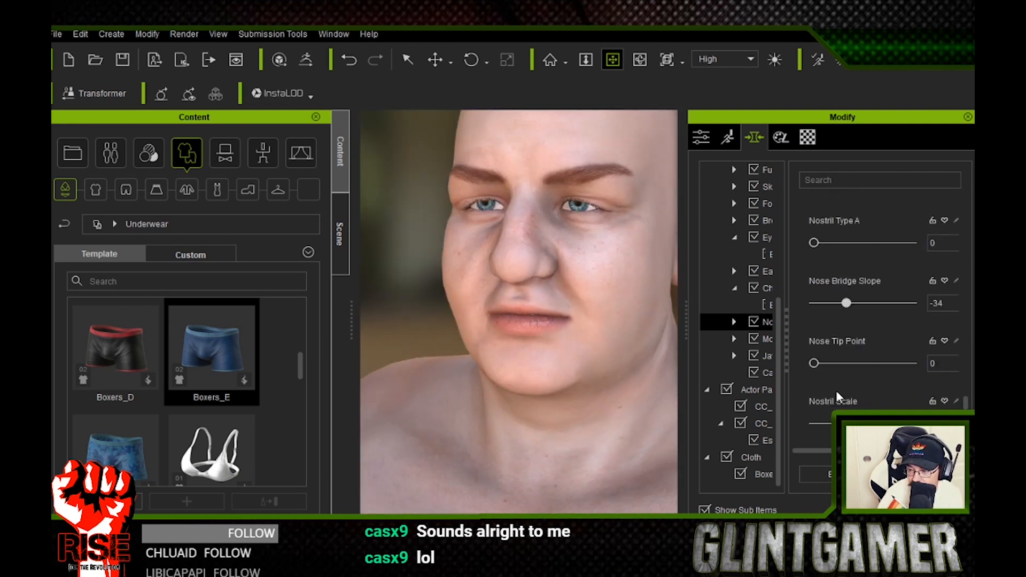
drag(813, 363, 916, 364)
right_drag(427, 331, 540, 313)
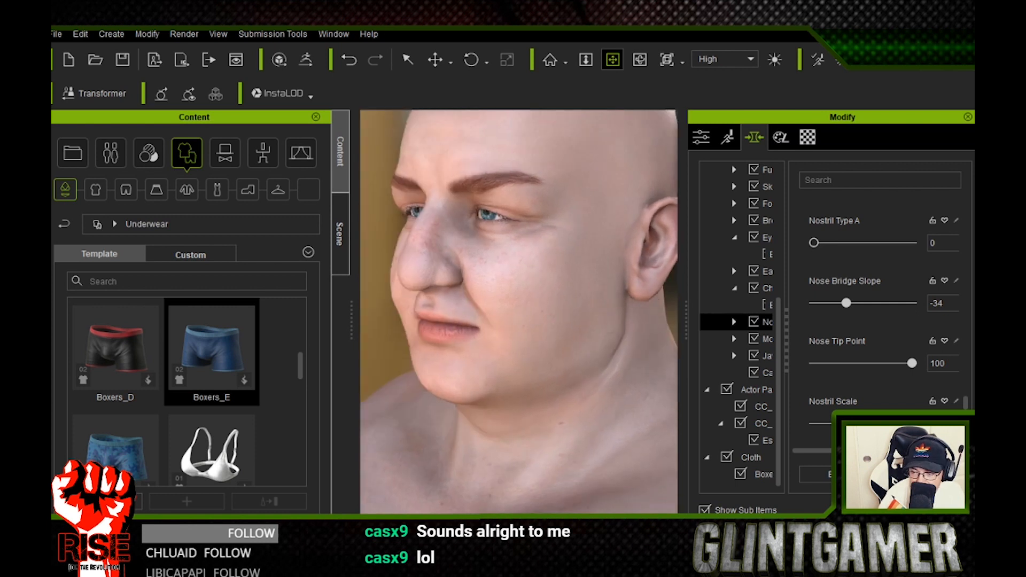
scroll(801, 390, down, 2)
right_drag(641, 374, 666, 377)
right_drag(438, 332, 513, 327)
drag(854, 407, 891, 408)
right_drag(631, 363, 526, 364)
scroll(817, 396, down, 2)
scroll(817, 395, down, 2)
right_drag(417, 347, 518, 347)
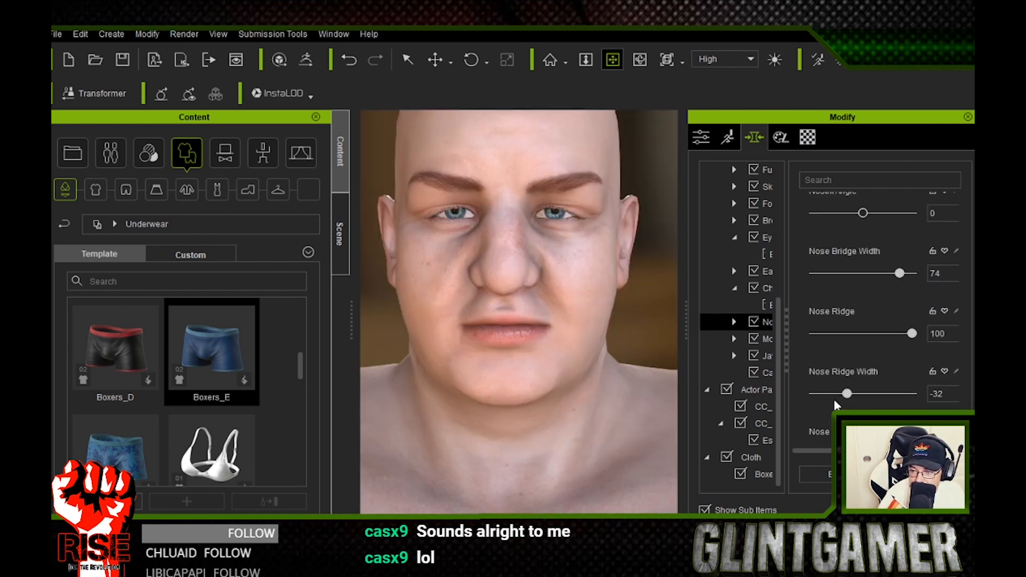
Increase Nose Ridge Width and raise another nose morph further down the list.
drag(845, 393, 884, 394)
right_drag(459, 369, 433, 369)
scroll(817, 395, down, 2)
drag(863, 410, 885, 408)
right_drag(396, 350, 459, 342)
drag(507, 302, 587, 340)
right_drag(587, 340, 497, 344)
scroll(792, 392, down, 3)
right_drag(428, 352, 490, 340)
Examine the face from the front and in profile, selecting the eye, cheek and jaw regions in turn.
middle_drag(491, 340, 585, 342)
click(564, 265)
right_drag(564, 265, 618, 261)
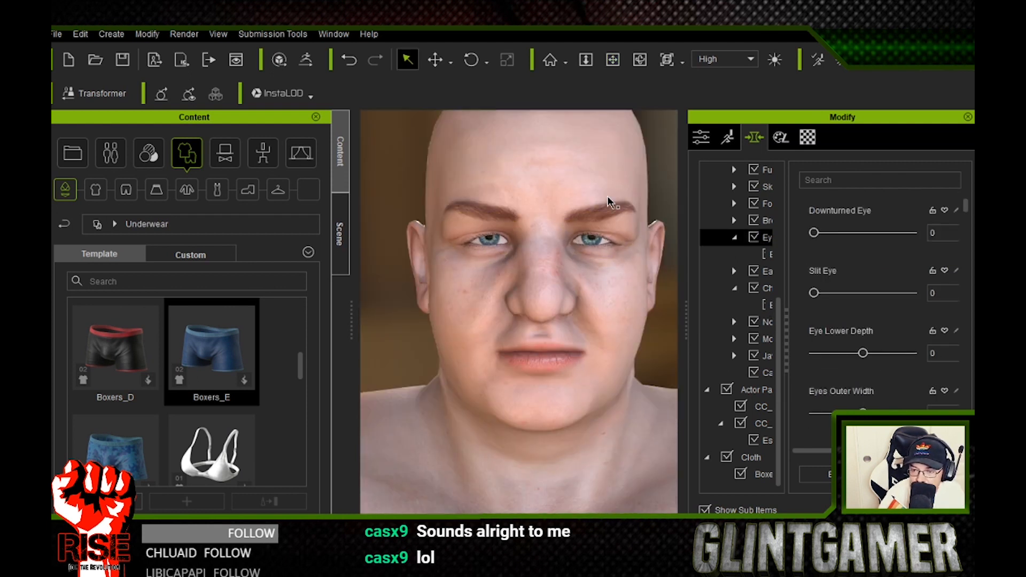
right_drag(586, 412, 588, 350)
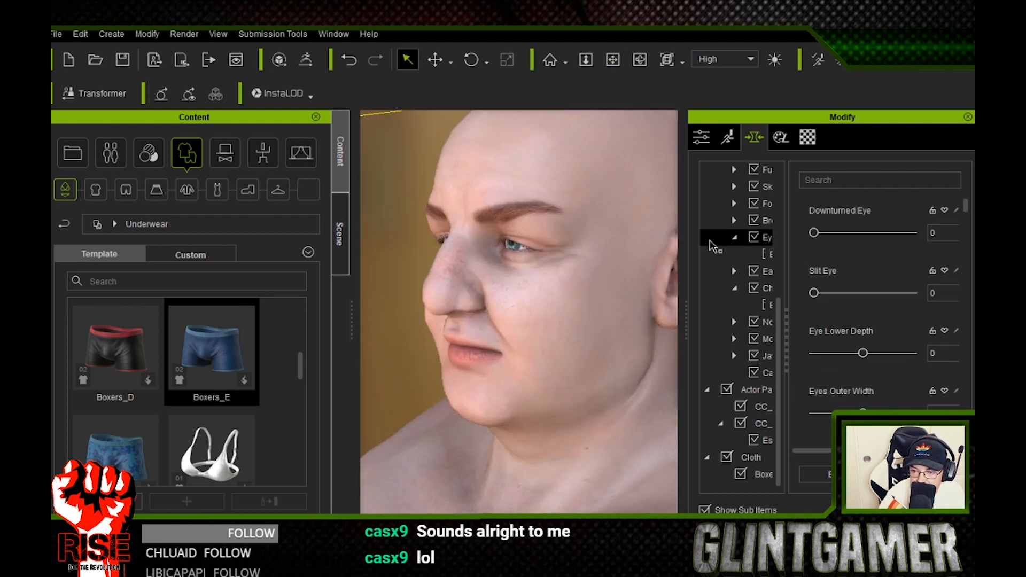
right_drag(497, 342, 544, 350)
click(543, 350)
right_drag(545, 389, 512, 310)
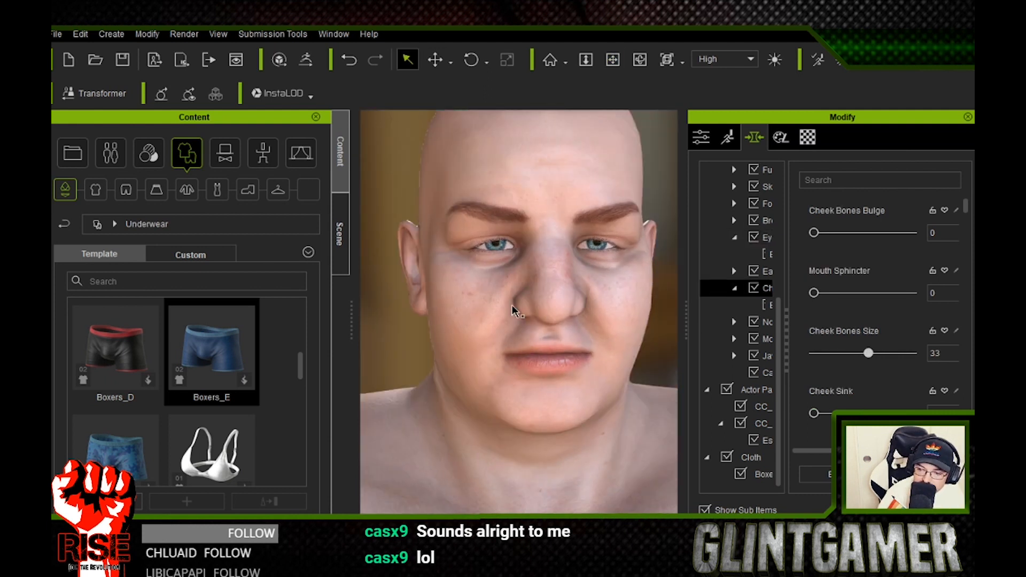
right_drag(427, 360, 410, 395)
right_drag(556, 397, 818, 416)
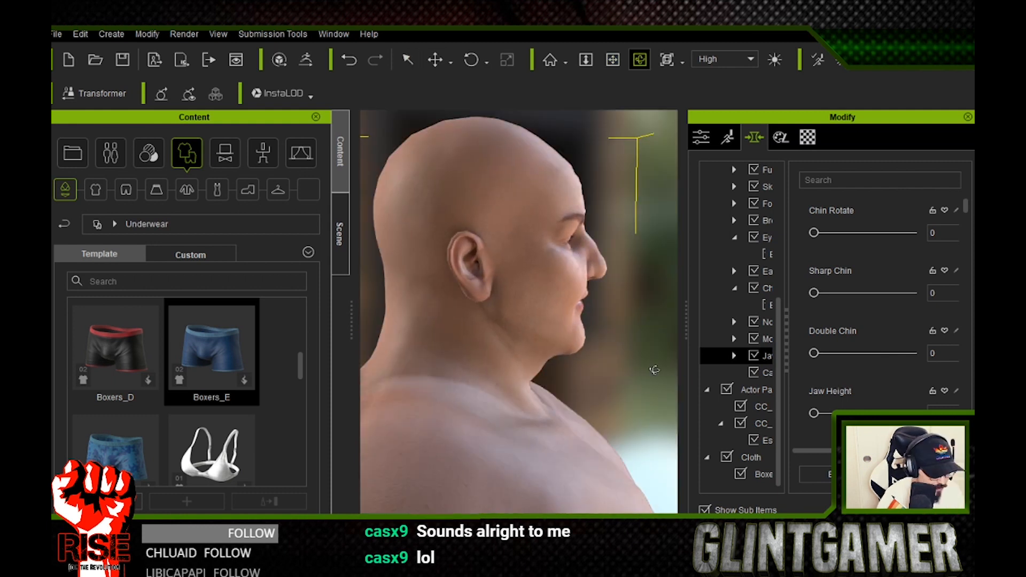
Inspect the side of the head and the whole front view for proportions of nose, jaw and brow.
right_drag(654, 370, 546, 259)
scroll(540, 345, up, 4)
click(559, 292)
scroll(560, 292, down, 4)
click(608, 289)
scroll(561, 318, up, 4)
scroll(545, 323, down, 4)
scroll(611, 345, up, 4)
click(547, 260)
scroll(478, 316, down, 4)
right_drag(563, 328, 551, 253)
click(552, 254)
right_drag(367, 338, 494, 315)
click(459, 205)
click(444, 336)
scroll(811, 395, down, 10)
Open the facial expression editor and apply Angry_2 from the 03-Angry style.
click(727, 137)
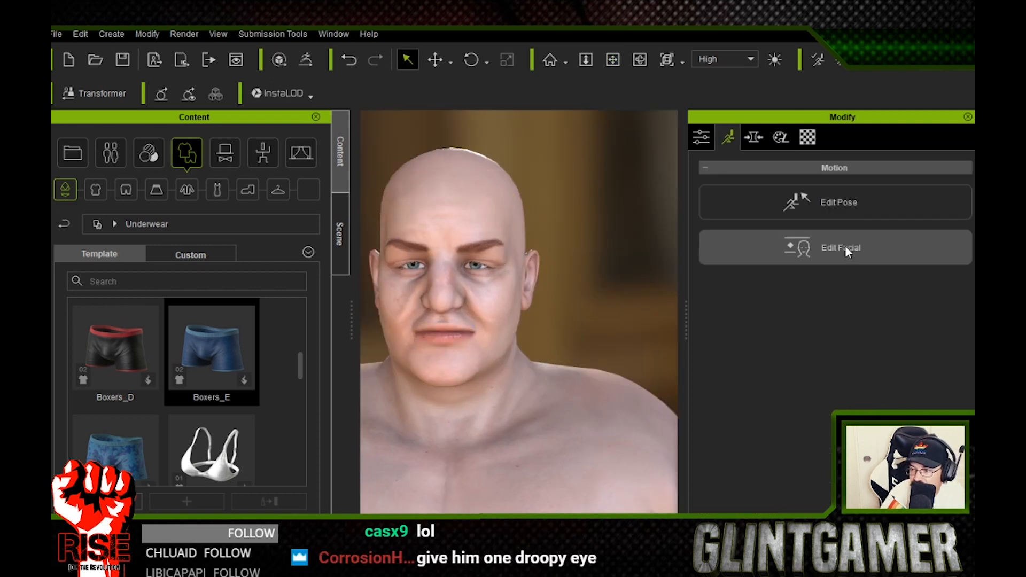
click(845, 248)
click(505, 160)
click(484, 199)
click(479, 239)
drag(481, 110, 757, 159)
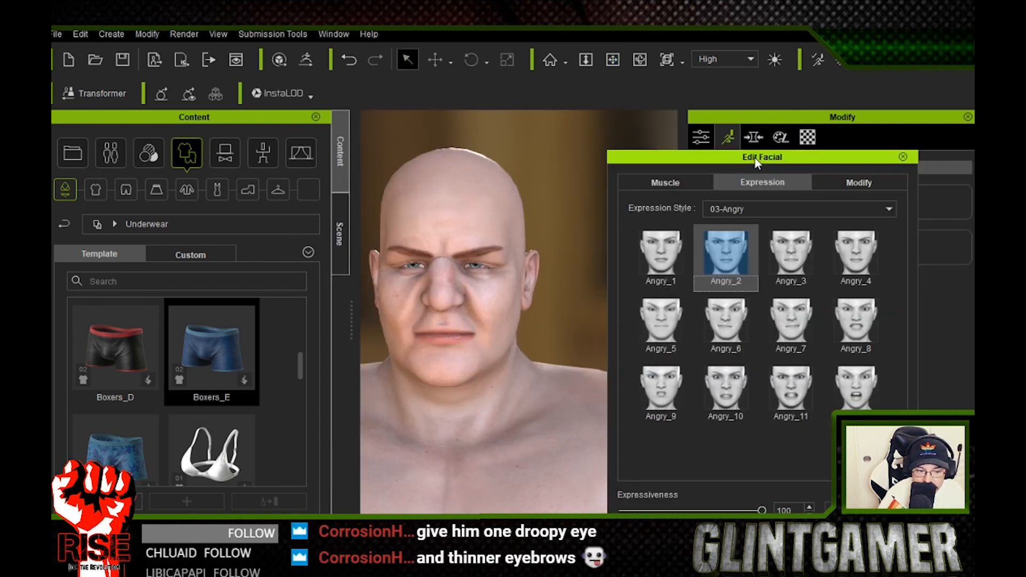
Try other expressions of the 03-Angry style on the face, including Angry_4.
click(673, 277)
click(787, 267)
click(662, 340)
click(854, 256)
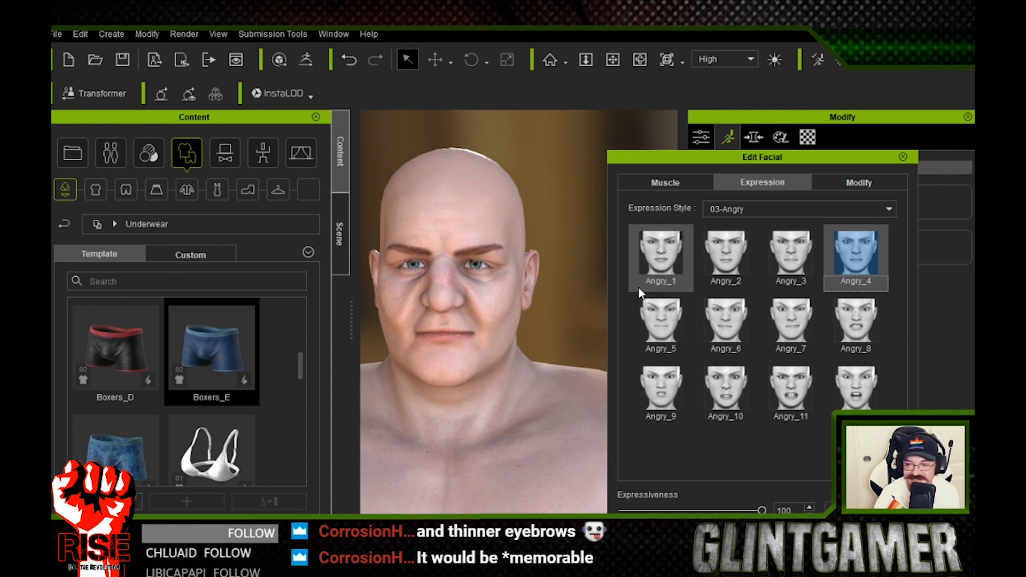
click(855, 386)
Apply the Angry_2 expression again with Expressiveness set to 70.
click(725, 256)
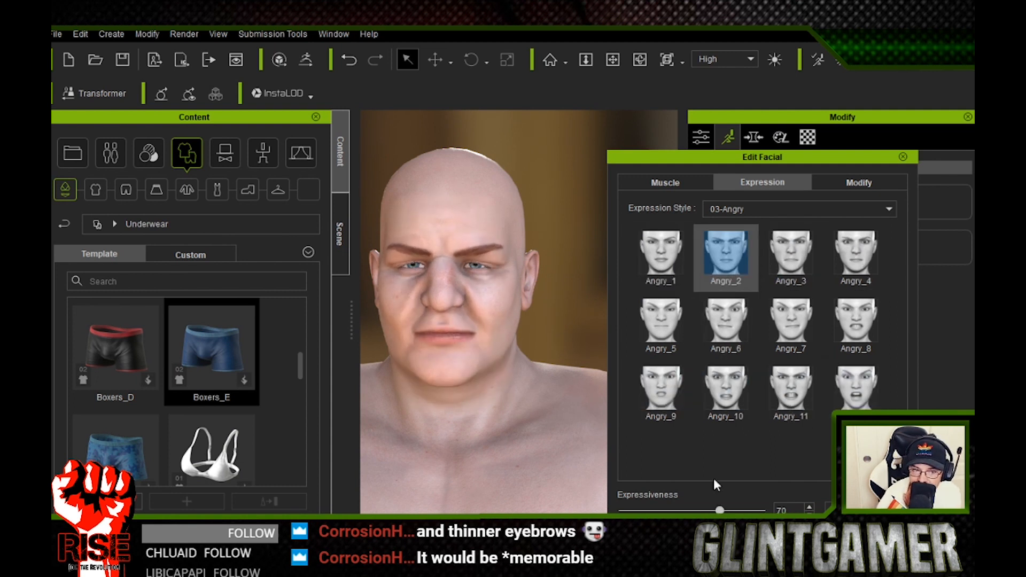
mouse_move(458, 382)
right_down()
mouse_move(545, 377)
mouse_move(463, 389)
right_up()
drag(769, 157, 753, 125)
Switch to another expression style and try several of its expressions on the face.
click(774, 178)
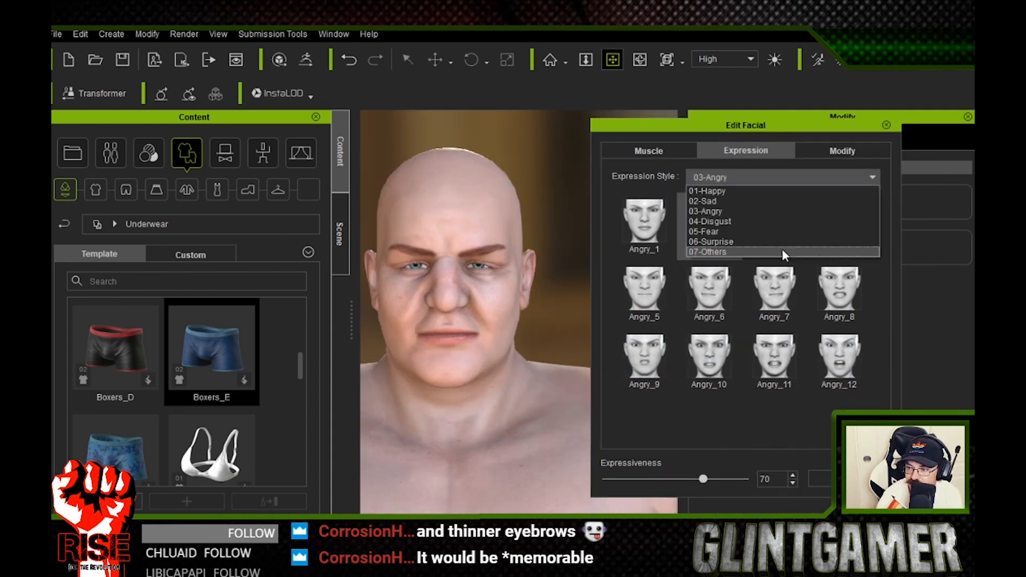
click(774, 231)
click(788, 221)
click(777, 292)
click(710, 293)
click(650, 357)
Return to the 03-Angry style, apply Angry_2 and close the facial expression editor.
click(734, 177)
click(728, 212)
click(708, 219)
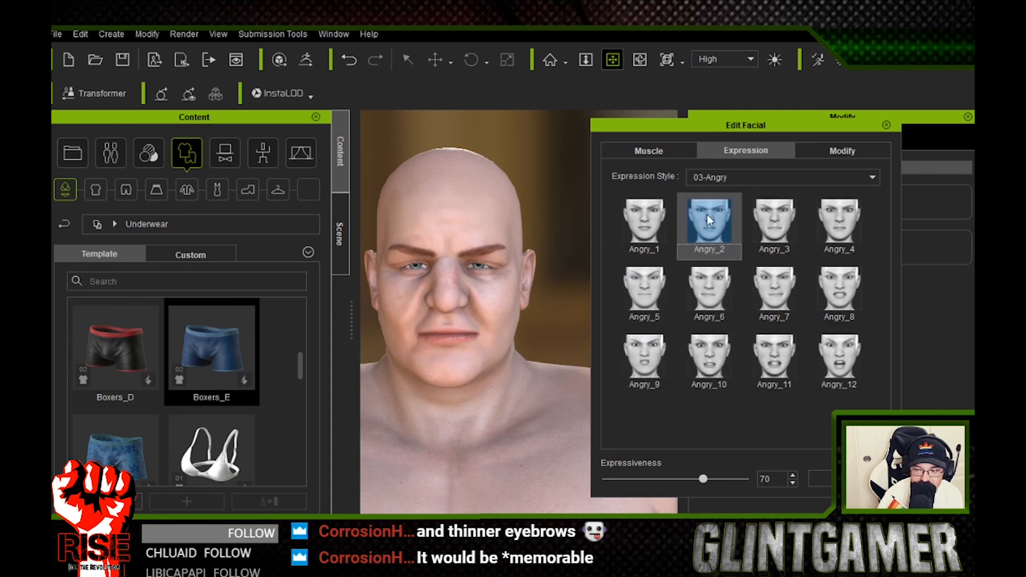
click(885, 125)
Examine the head with its new expression from the front and from both sides.
right_drag(550, 299, 475, 330)
scroll(515, 341, up, 3)
middle_drag(401, 427, 378, 327)
right_drag(377, 327, 448, 219)
scroll(449, 220, down, 2)
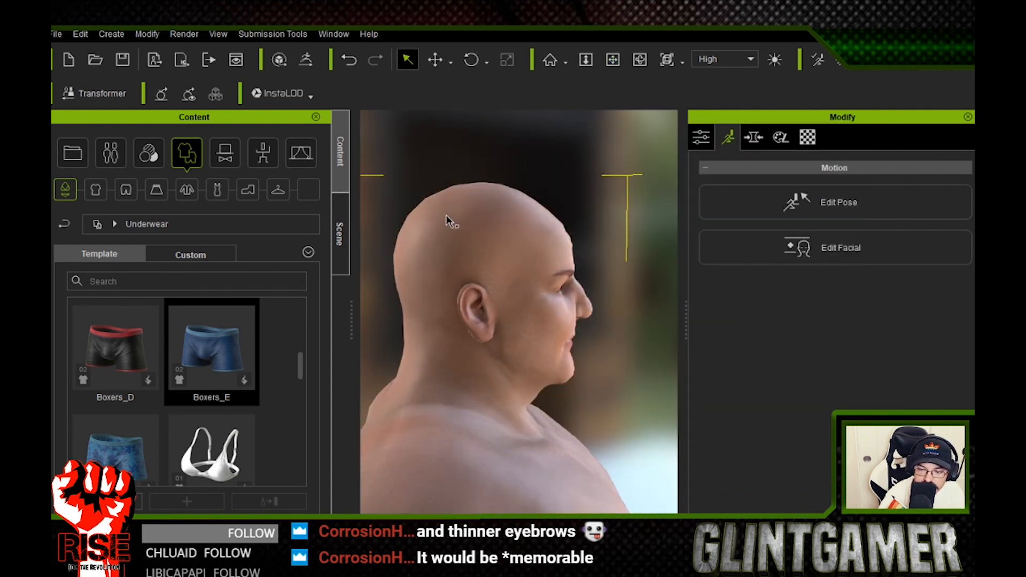
right_drag(586, 350, 477, 213)
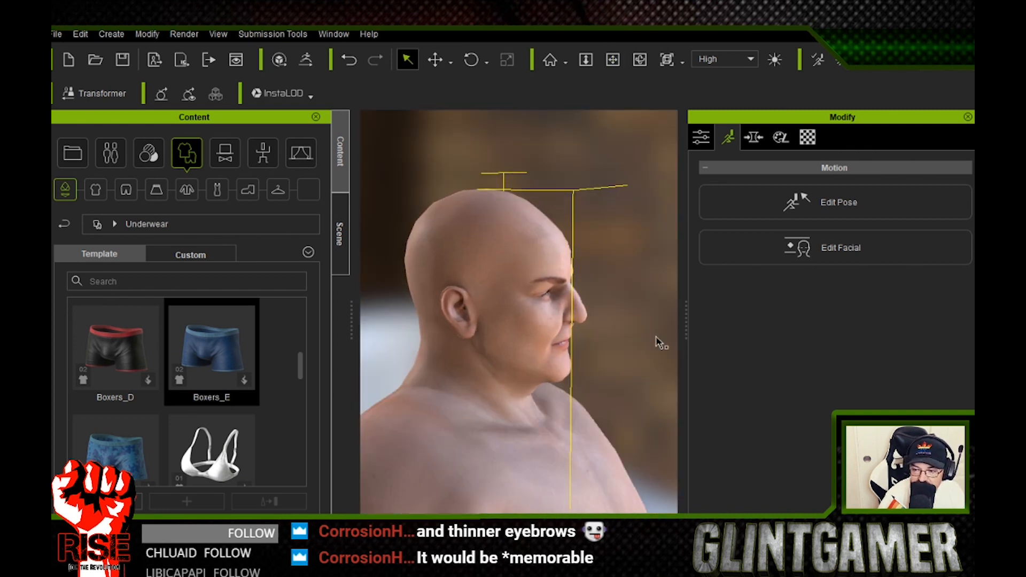
scroll(656, 342, down, 3)
right_drag(656, 343, 377, 334)
right_drag(542, 268, 283, 299)
scroll(641, 289, up, 3)
right_drag(422, 366, 636, 385)
scroll(426, 403, down, 3)
right_drag(426, 403, 610, 232)
scroll(406, 305, up, 3)
key(q)
scroll(427, 255, up, 3)
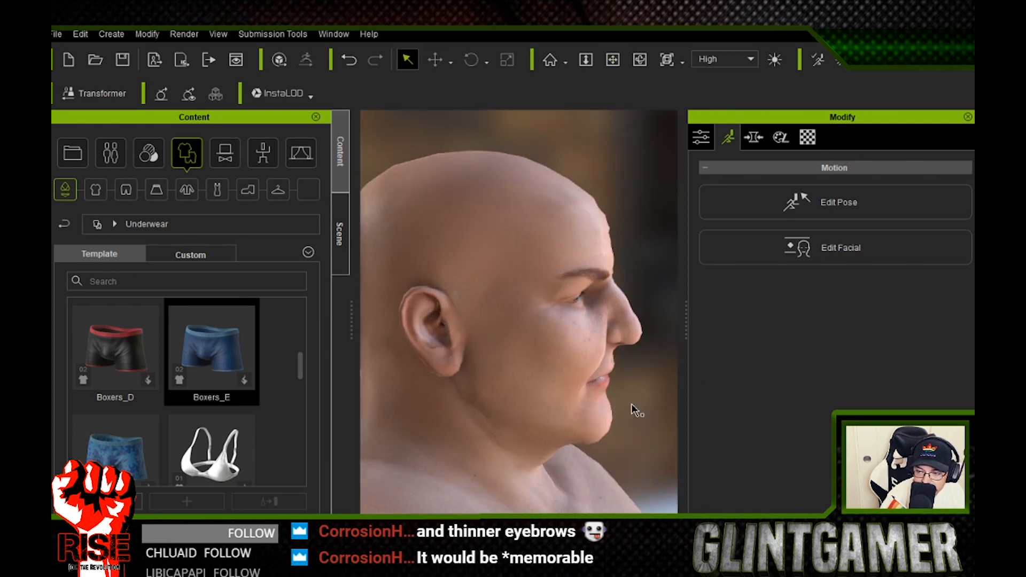
right_drag(631, 410, 559, 348)
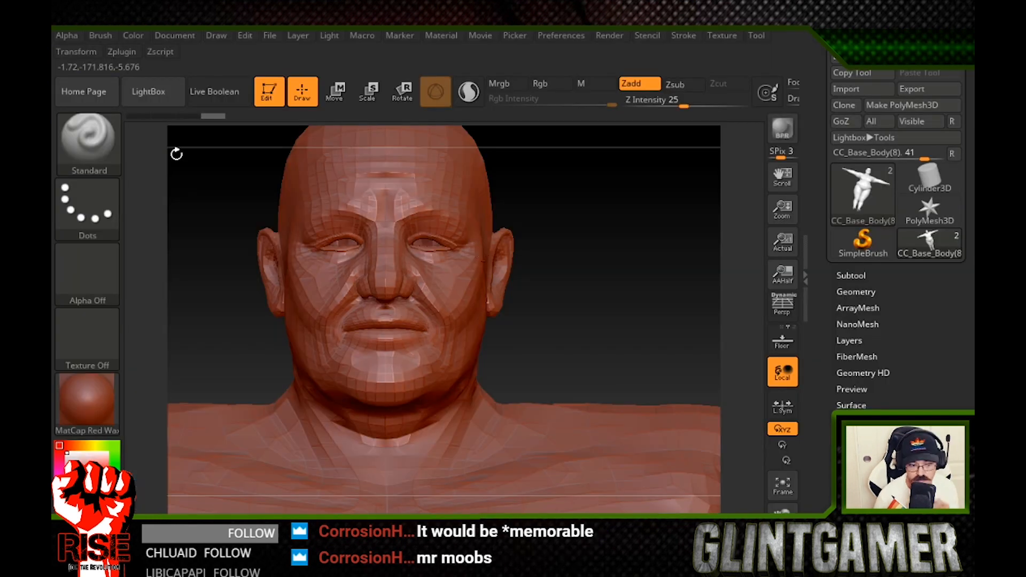
In ZBrush, divide the CC_Base_Body mesh up to subdivision level 3.
key(b)
key(space)
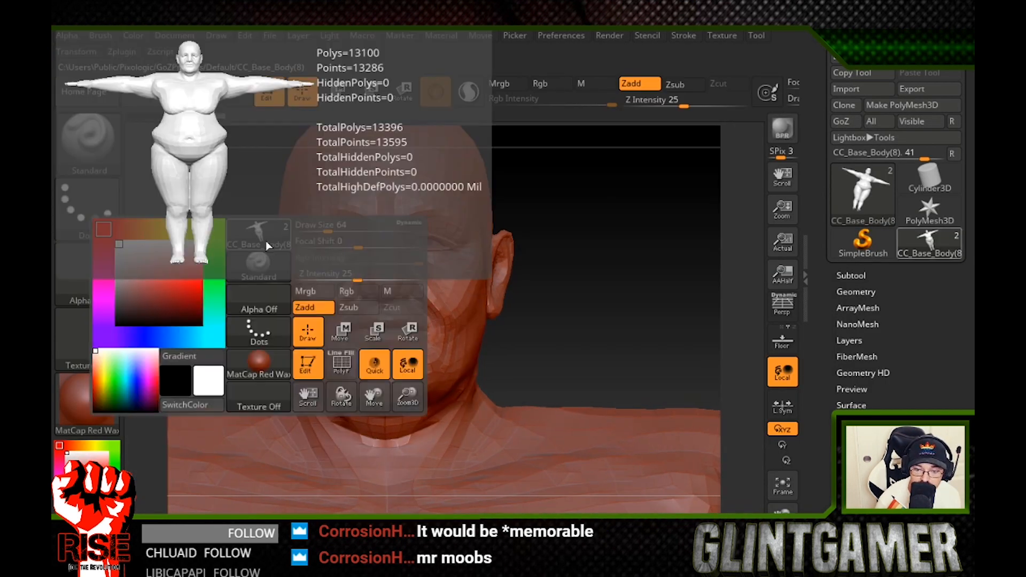
drag(297, 226, 220, 222)
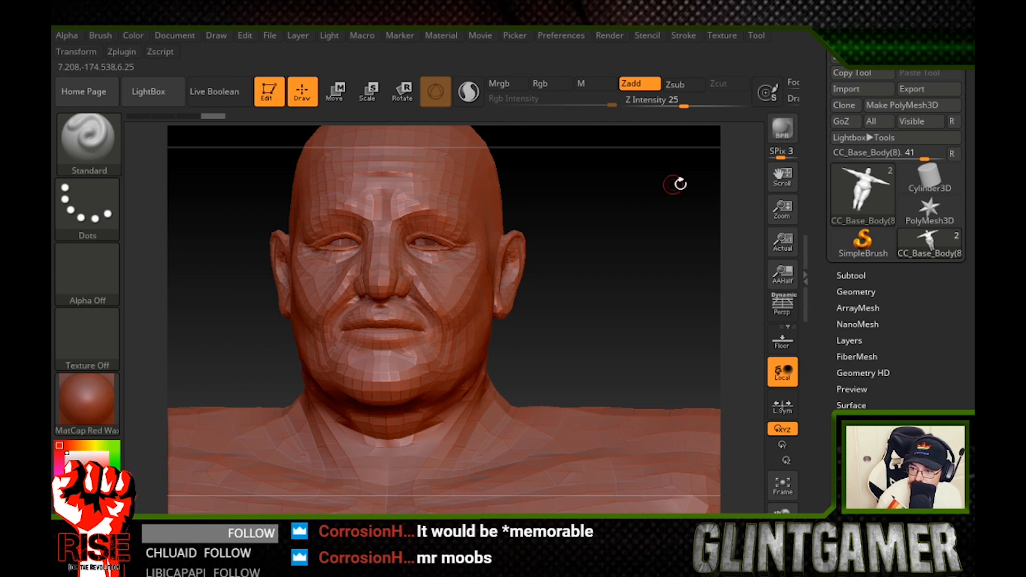
drag(781, 208, 854, 214)
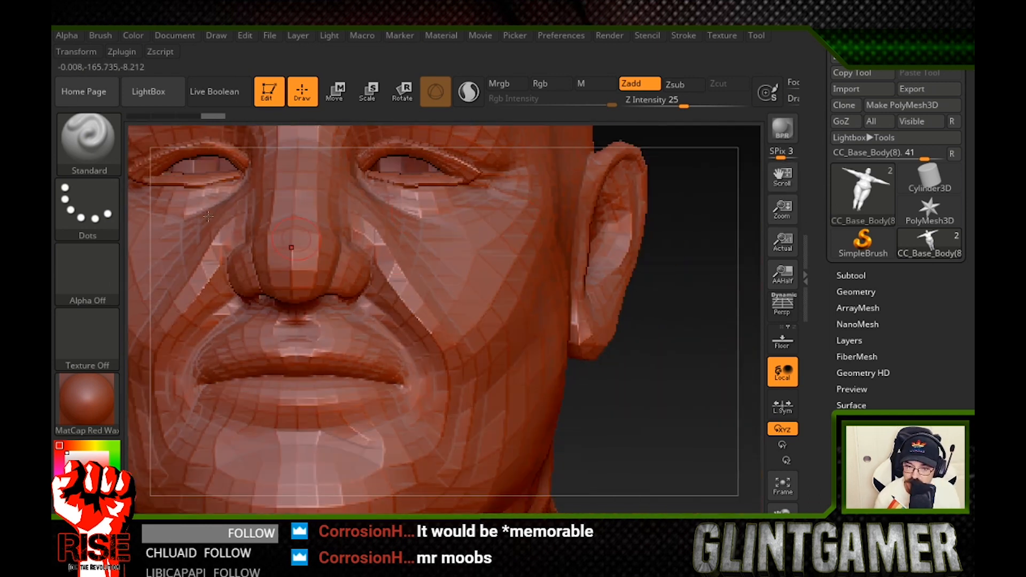
click(855, 292)
click(855, 404)
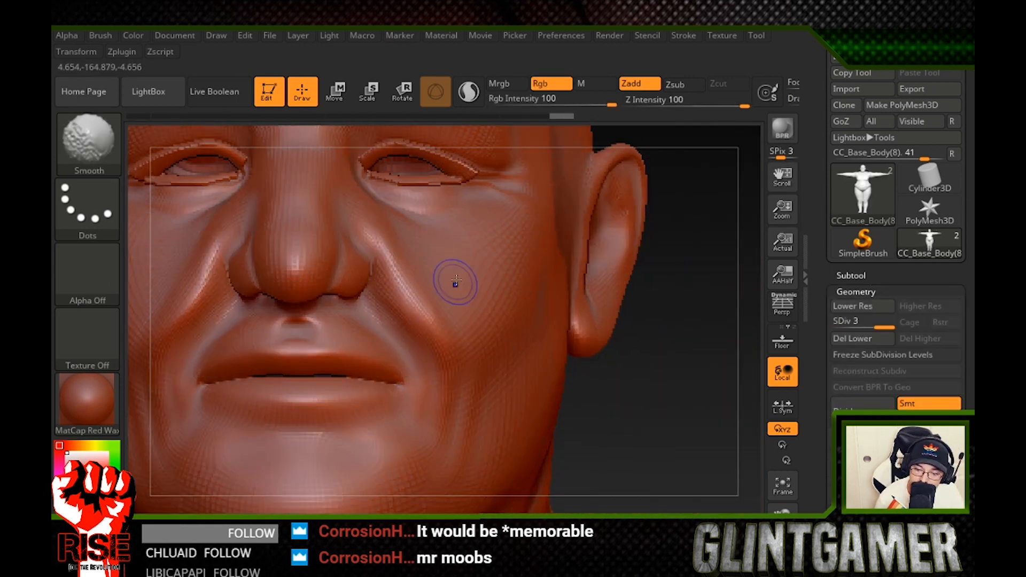
Smooth the cheek beside the nose with the Smooth brush.
right_drag(456, 280, 421, 269)
mouse_move(483, 309)
right_down()
mouse_move(689, 326)
mouse_move(475, 336)
mouse_move(694, 389)
mouse_move(311, 319)
mouse_move(286, 299)
mouse_move(454, 308)
right_up()
right_click(687, 303)
drag(271, 382, 271, 414)
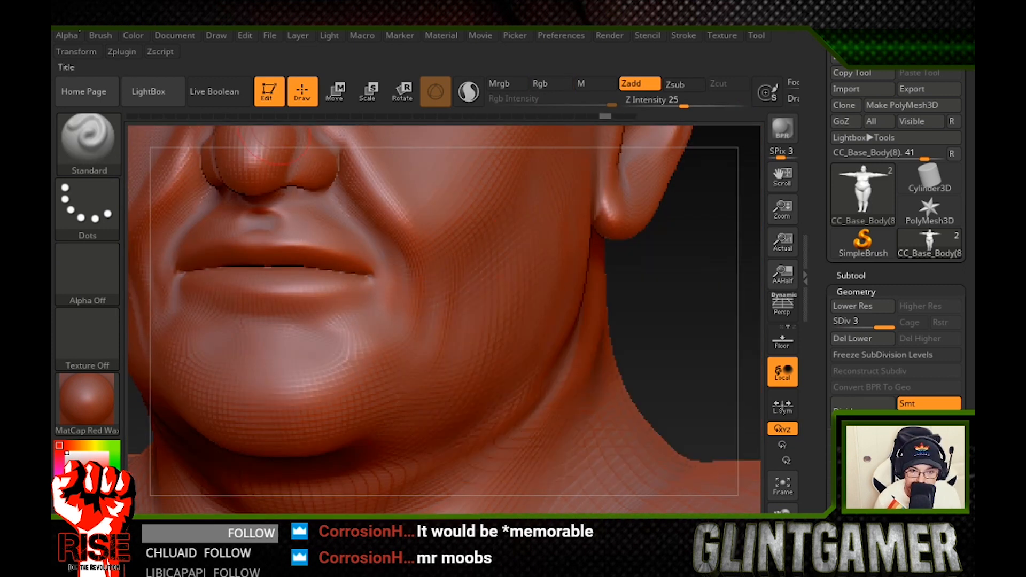
Activate symmetry and smooth the chin and the area below the mouth.
mouse_move(76, 52)
click(147, 412)
mouse_move(214, 188)
right_down()
mouse_move(167, 184)
mouse_move(261, 127)
right_up()
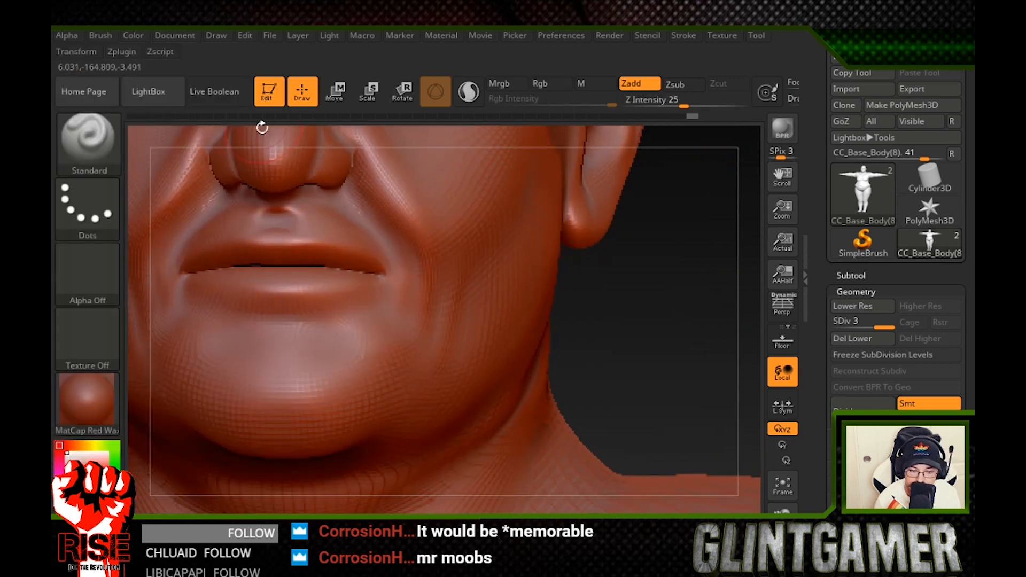
shift+drag(363, 375, 253, 398)
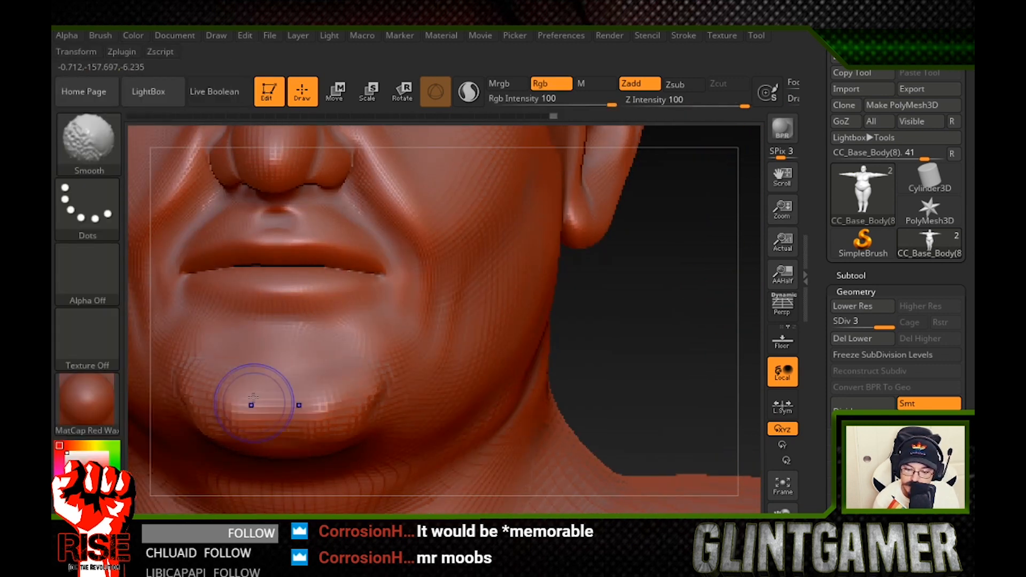
right_drag(648, 337, 355, 296)
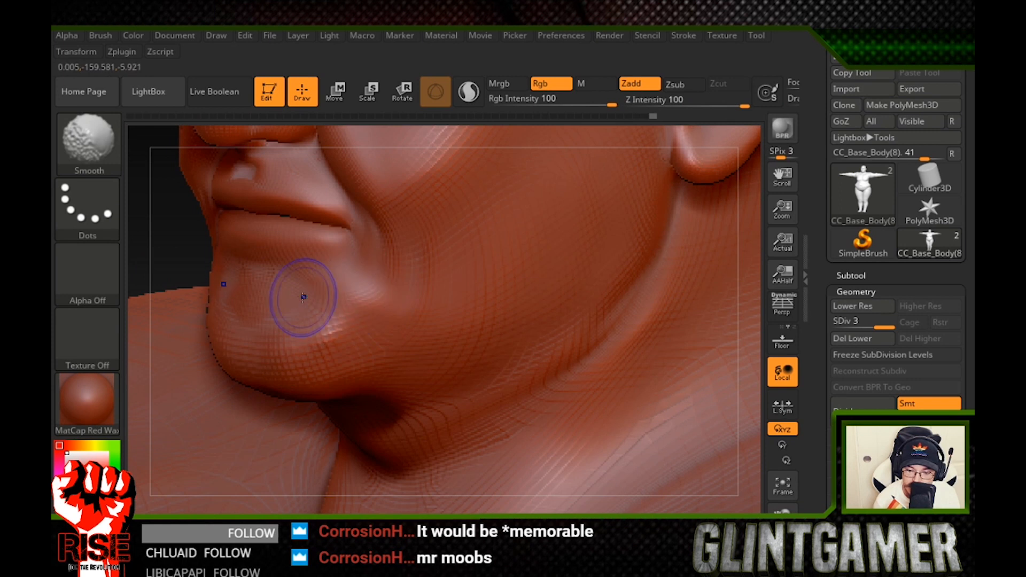
shift+drag(248, 373, 302, 363)
right_drag(302, 362, 236, 382)
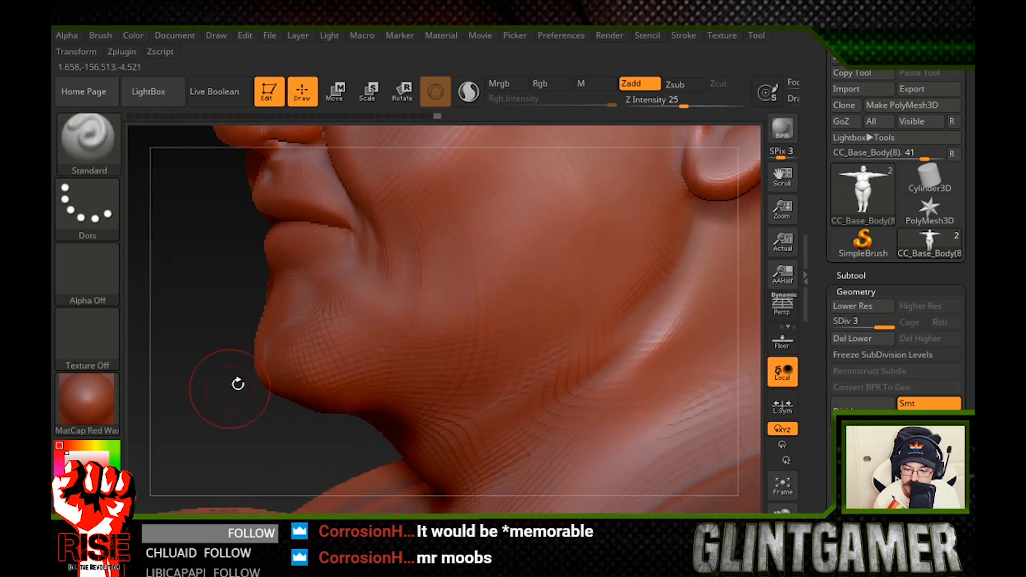
Smooth the side of the neck below the ear.
mouse_move(711, 270)
right_down()
mouse_move(624, 258)
mouse_move(481, 324)
right_up()
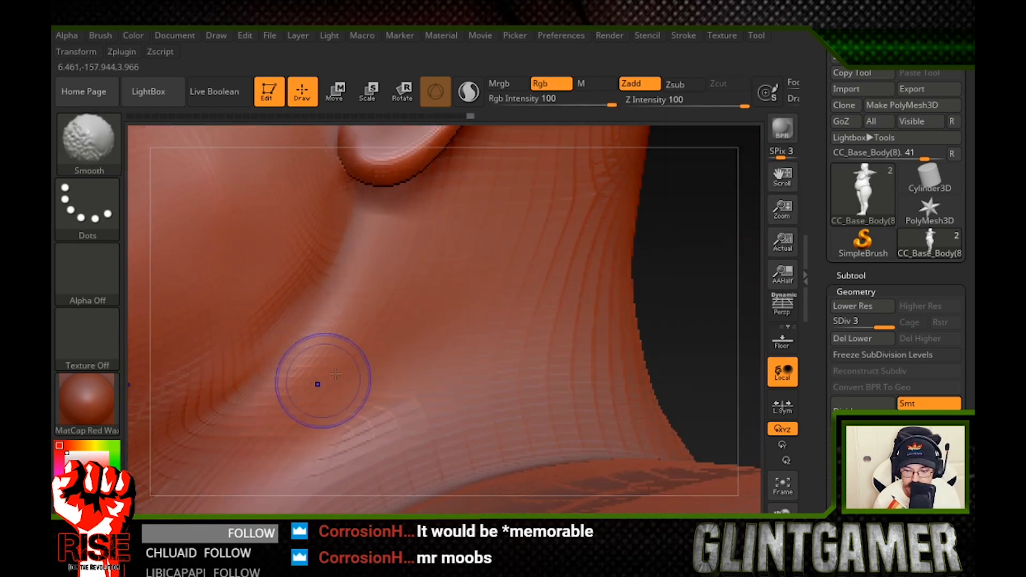
right_drag(335, 374, 405, 288)
drag(781, 174, 539, 185)
right_drag(540, 235, 641, 278)
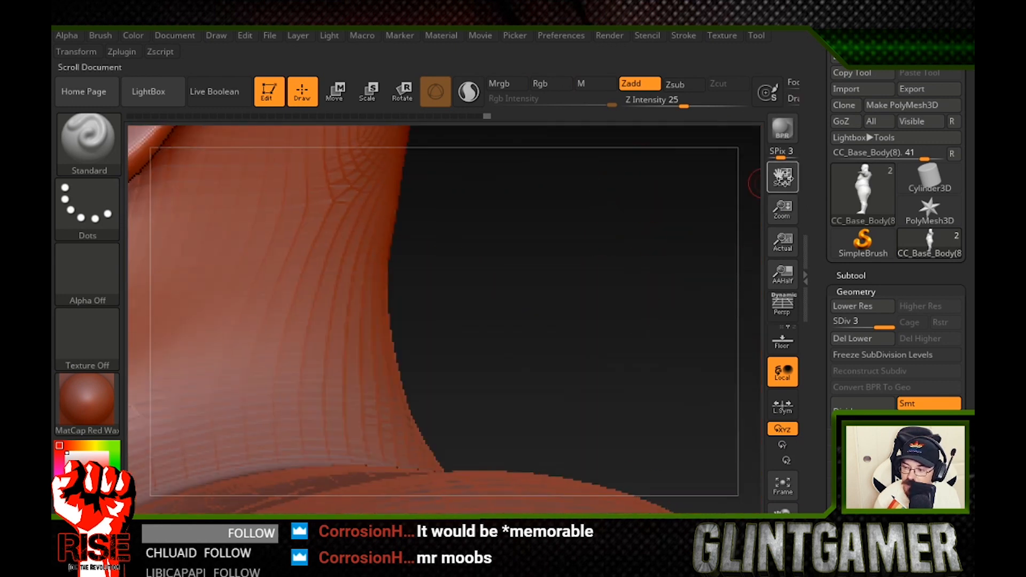
click(929, 177)
key(ctrl)
drag(783, 177, 794, 161)
click(849, 275)
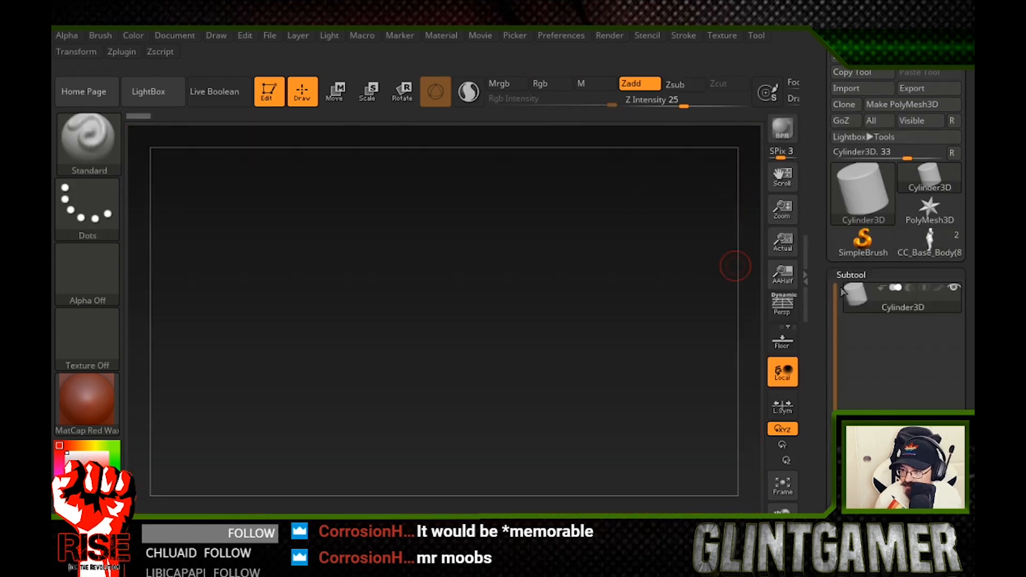
click(930, 243)
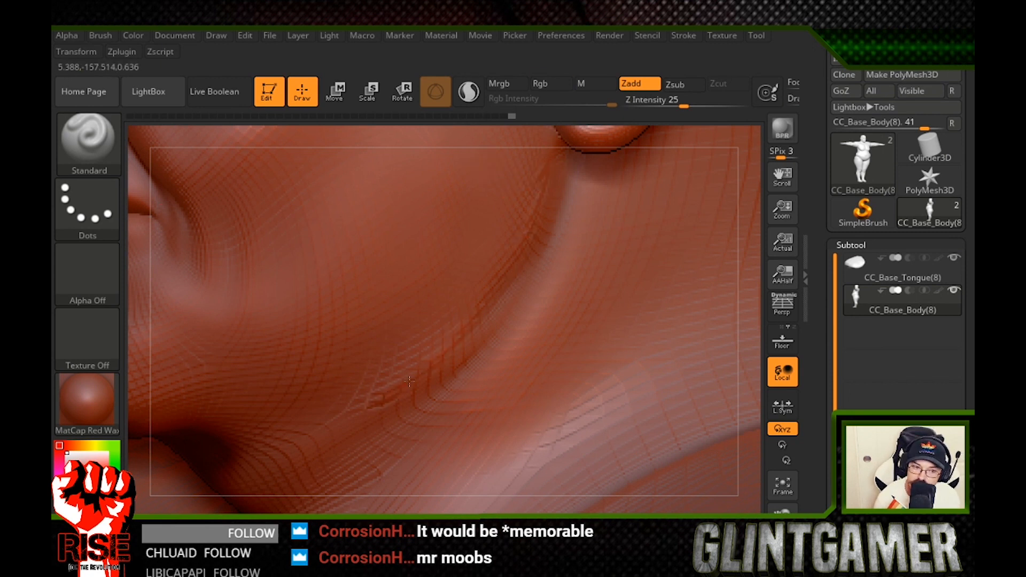
Build up the rear jawline below the ear with ClayBuildup and smooth the strokes.
right_drag(537, 205, 267, 235)
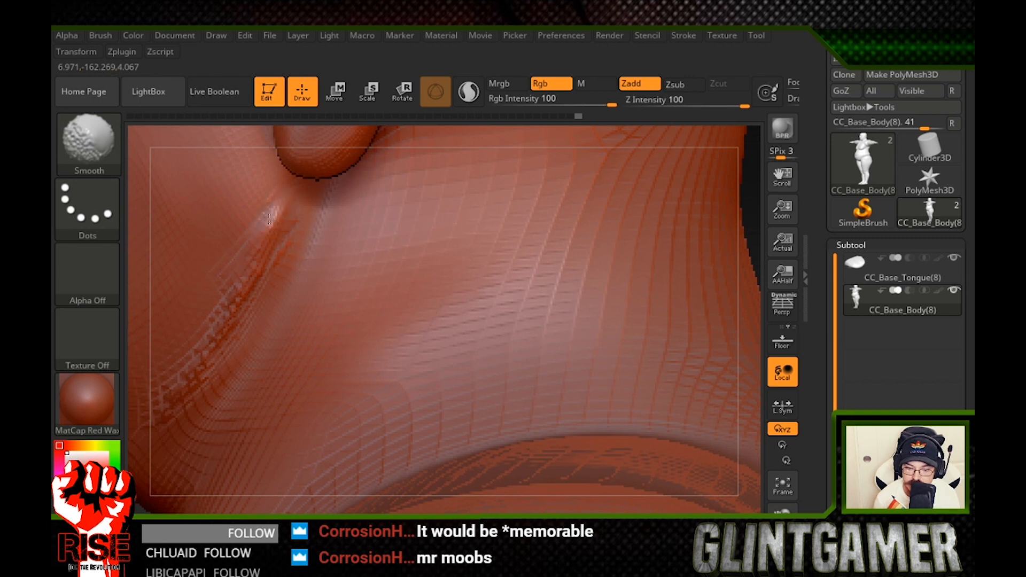
right_drag(749, 180, 250, 297)
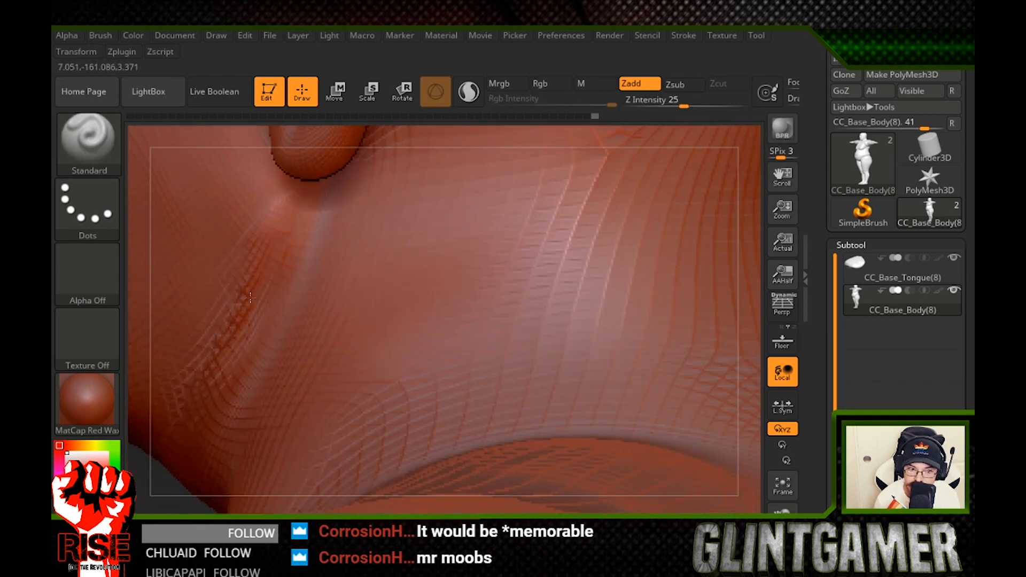
key(shift)
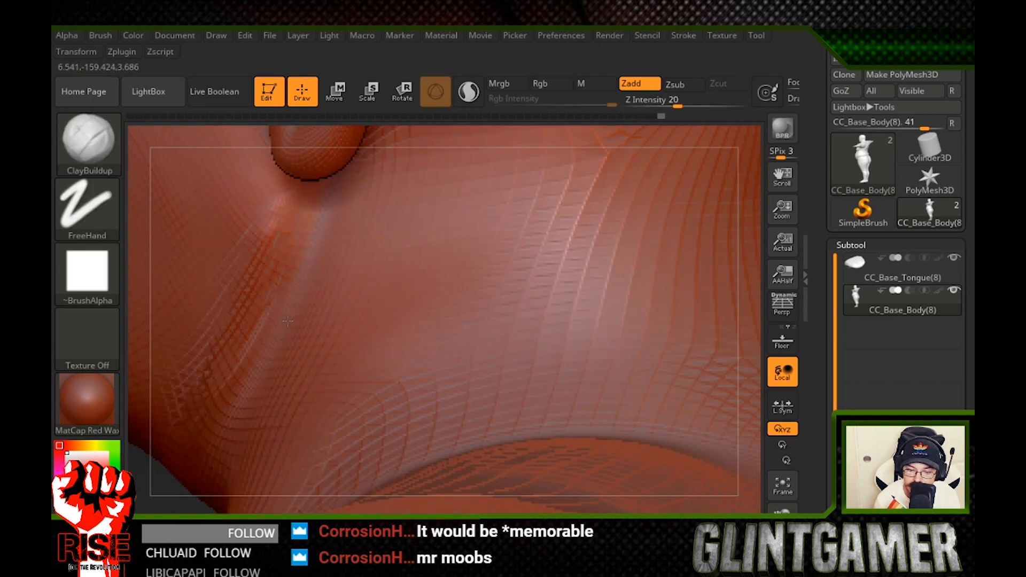
drag(266, 366, 232, 408)
shift+drag(270, 306, 237, 390)
Build up the eyebrow ridges symmetrically with the ClayBuildup brush.
drag(781, 209, 801, 215)
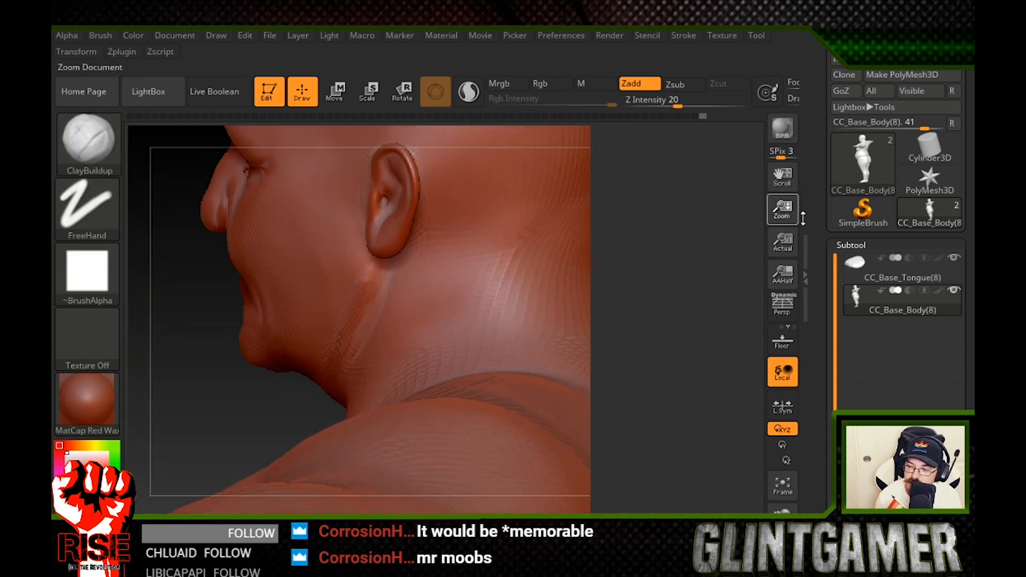
mouse_move(176, 307)
mouse_down()
mouse_move(405, 308)
mouse_move(525, 277)
mouse_up()
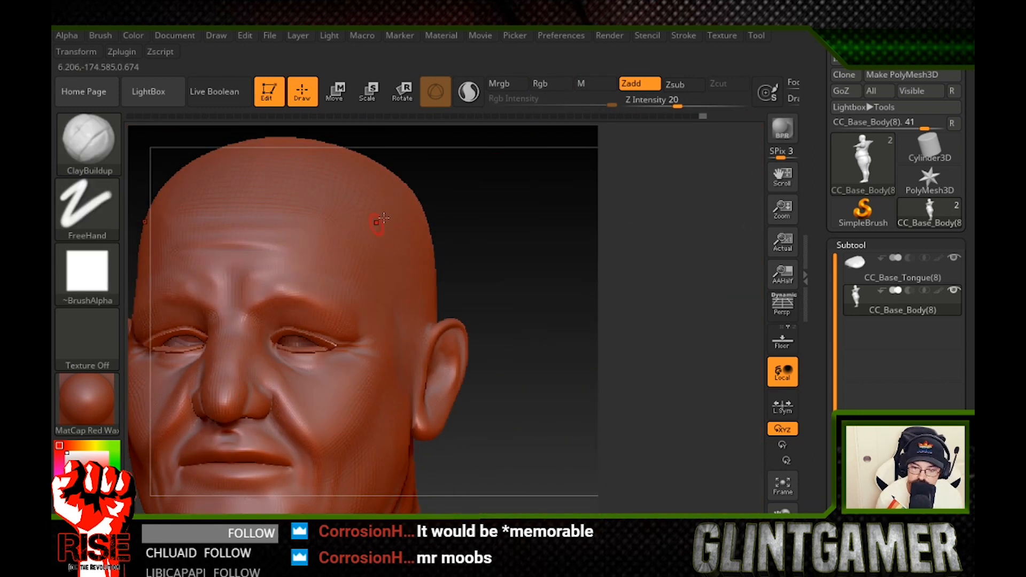
drag(781, 208, 668, 277)
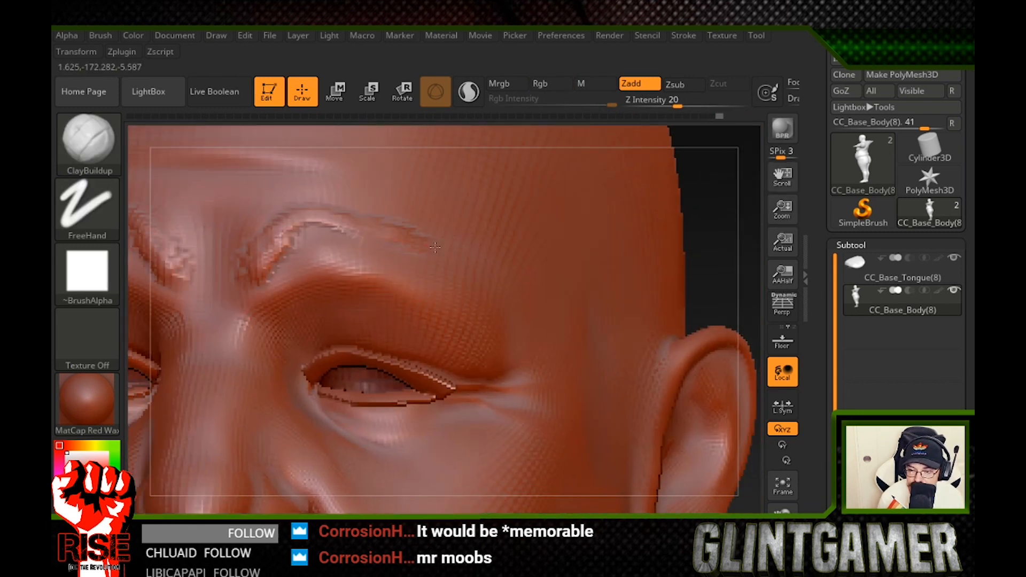
drag(727, 211, 593, 219)
drag(499, 278, 510, 291)
drag(177, 224, 342, 225)
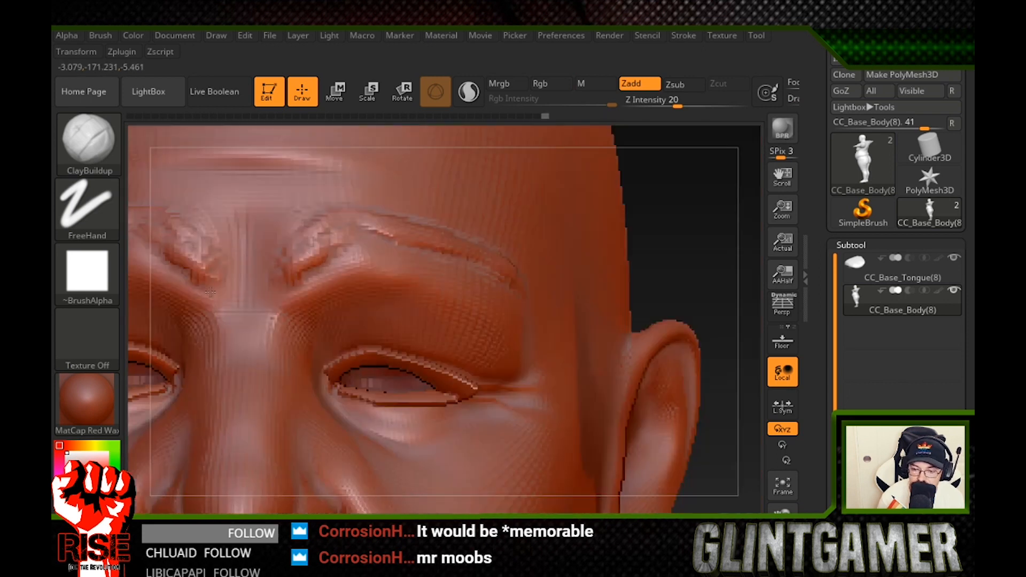
Smooth the ClayBuildup strokes on the eyebrow ridges, from the inner brows outward.
drag(718, 214, 657, 216)
mouse_move(350, 246)
mouse_down()
mouse_move(446, 267)
mouse_move(280, 275)
mouse_up()
key(shift)
shift+drag(464, 301, 361, 300)
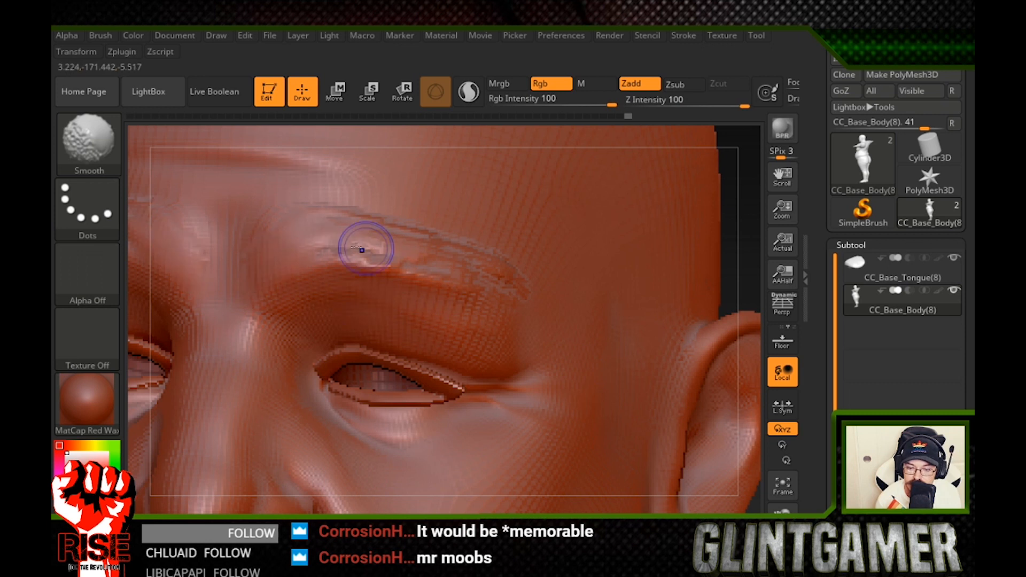
Build up horizontal wrinkles across the forehead with ClayBuildup and smooth the area above the brows.
drag(746, 240, 748, 342)
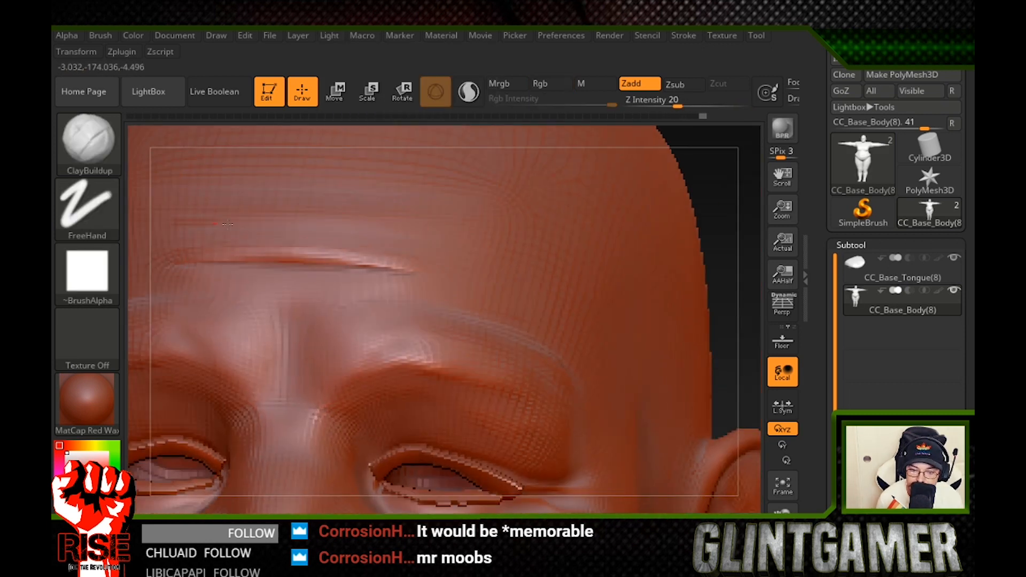
drag(748, 211, 672, 256)
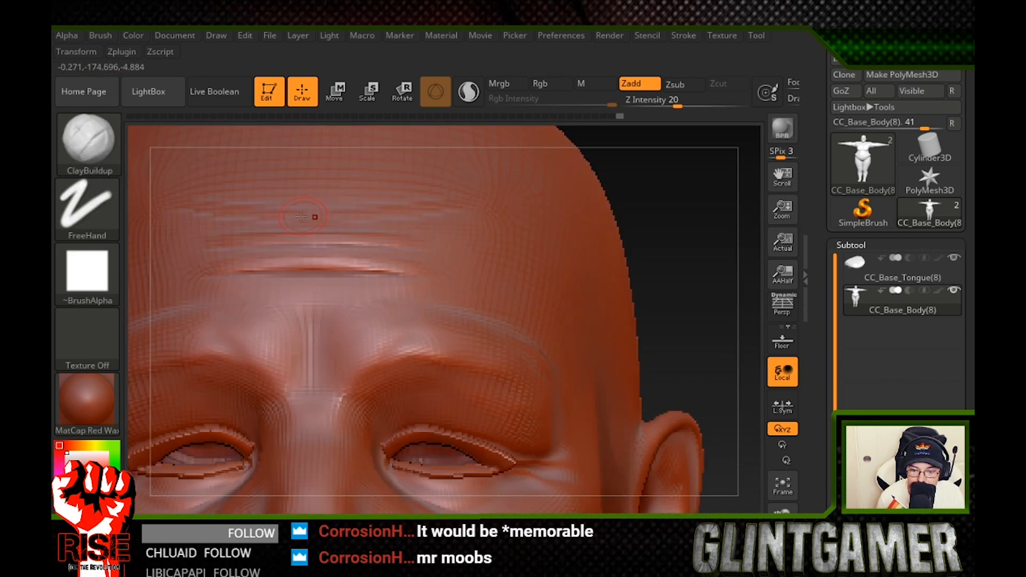
right_drag(305, 211, 373, 213)
drag(679, 241, 701, 240)
mouse_move(376, 326)
shift+mouse_down()
mouse_move(396, 344)
mouse_move(422, 338)
shift+mouse_up()
Build up the inner ends of both brows beside the frown line with ClayBuildup and smooth the strokes.
mouse_move(729, 267)
mouse_down()
mouse_move(579, 286)
mouse_move(566, 298)
mouse_up()
drag(218, 216, 232, 258)
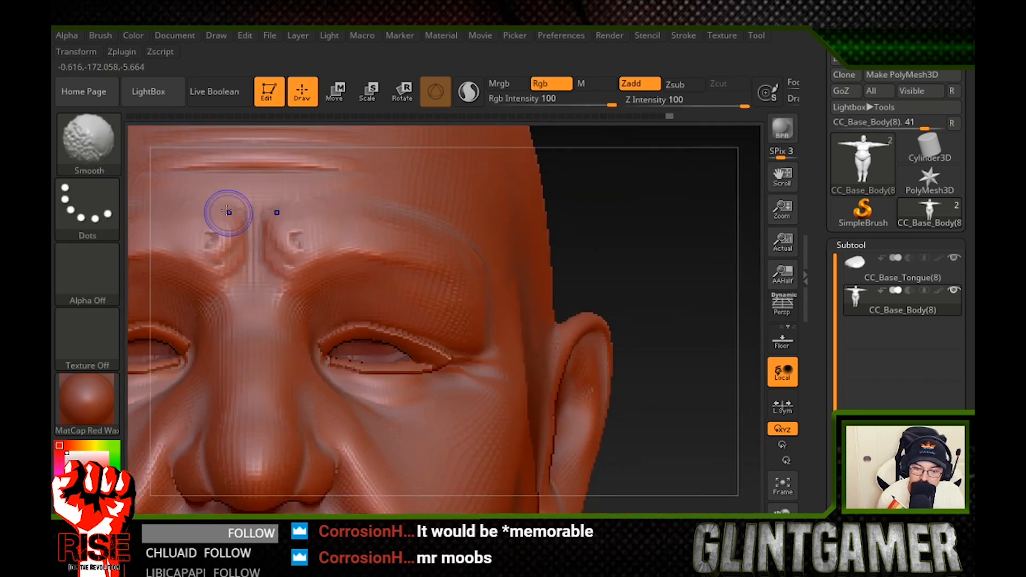
drag(669, 248, 313, 229)
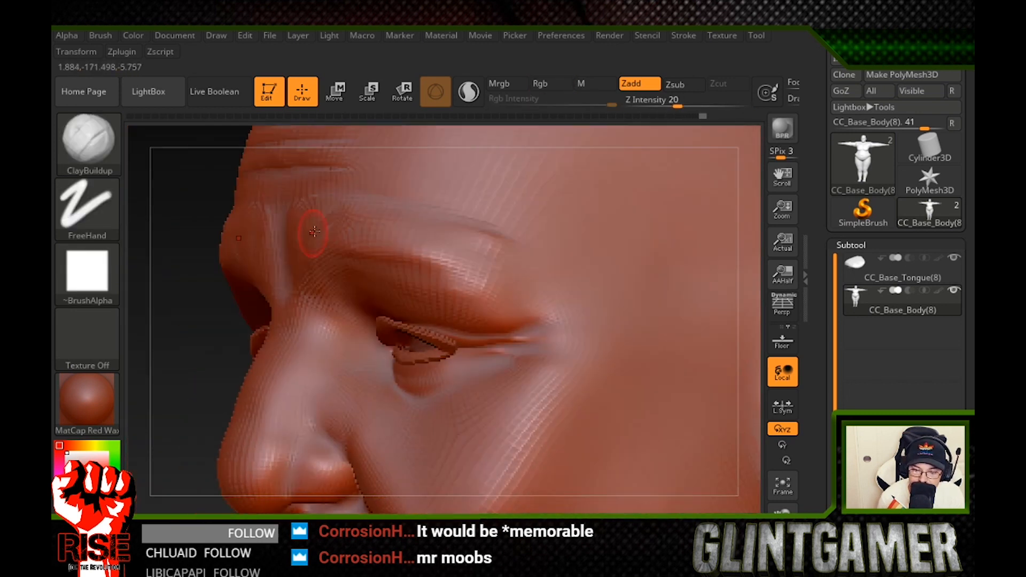
right_drag(343, 231, 370, 228)
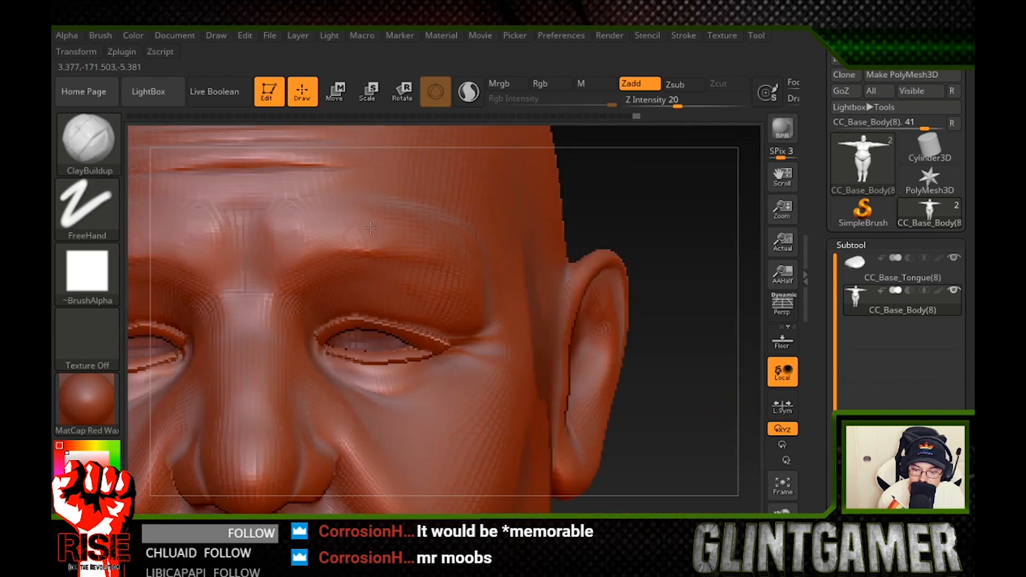
Build up the lower cheek fold beside the mouth with ClayBuildup and smooth the side of the neck.
mouse_move(295, 244)
right_down()
mouse_move(595, 247)
mouse_move(178, 400)
mouse_move(405, 302)
mouse_move(412, 343)
right_up()
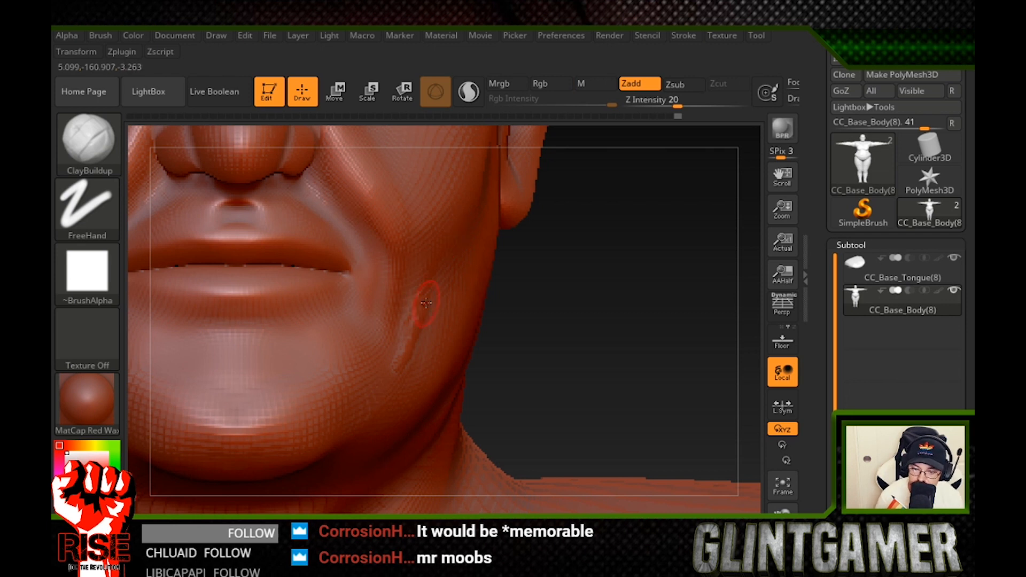
mouse_move(421, 301)
right_down()
mouse_move(694, 274)
mouse_move(592, 311)
mouse_move(508, 299)
mouse_move(699, 259)
mouse_move(573, 303)
mouse_move(629, 246)
mouse_move(499, 272)
mouse_move(435, 252)
right_up()
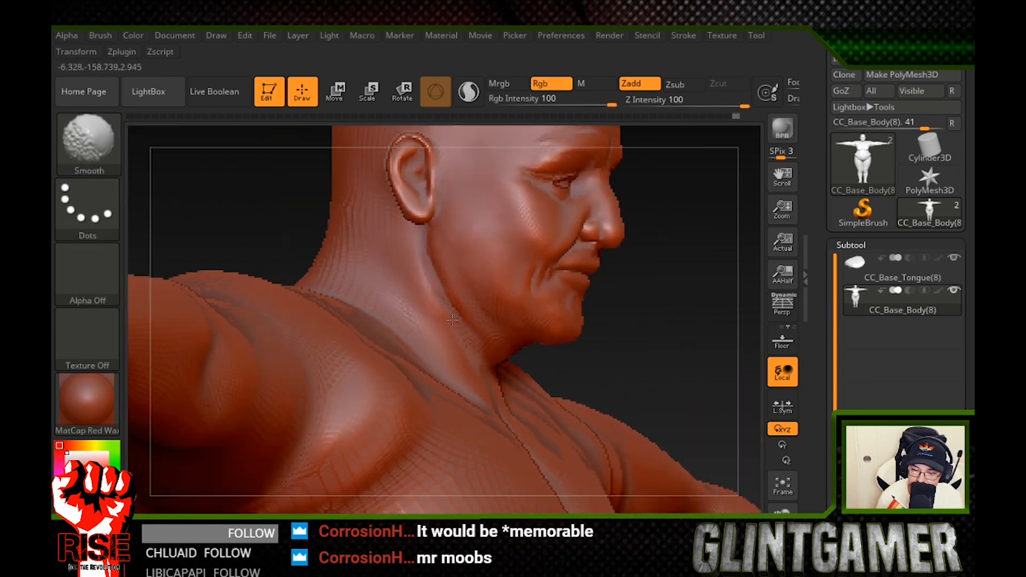
mouse_move(452, 319)
right_down()
mouse_move(352, 287)
mouse_move(439, 297)
mouse_move(625, 162)
right_up()
Build up a fat fold on the flank below the chest with ClayBuildup strokes.
key(space)
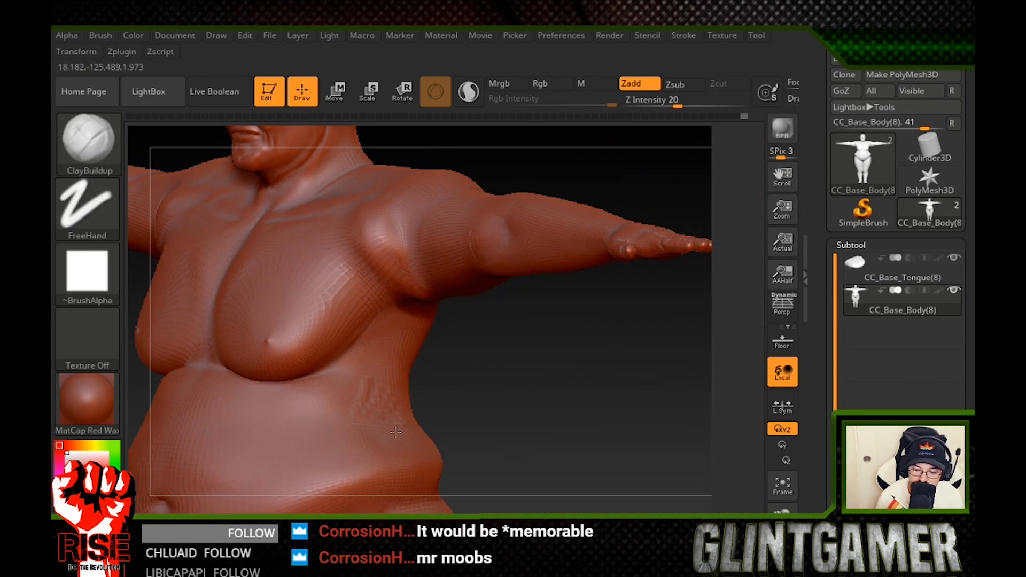
mouse_move(416, 428)
right_down()
mouse_move(497, 362)
mouse_move(408, 357)
right_up()
shift+right_drag(460, 416, 385, 415)
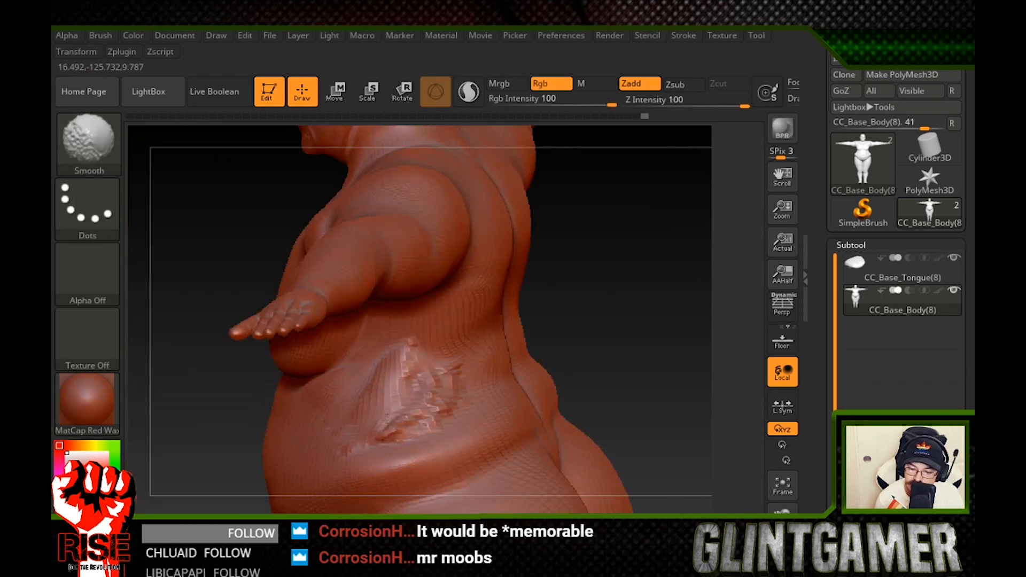
mouse_move(396, 370)
right_down()
mouse_move(623, 293)
mouse_move(550, 351)
mouse_move(625, 371)
mouse_move(450, 371)
right_up()
key(space)
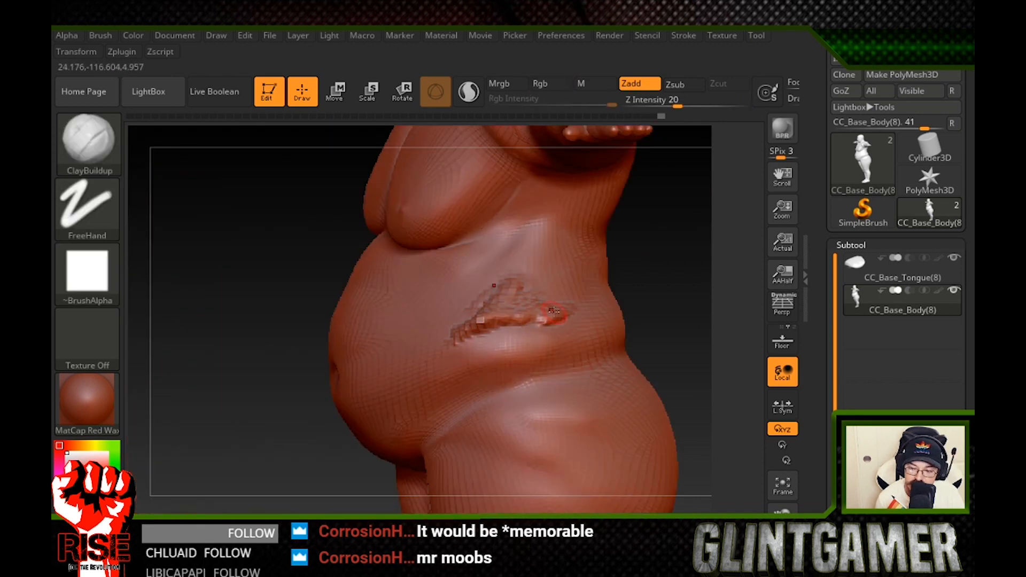
Smooth the ClayBuildup strokes on the flank fold and blend them toward the lower back.
shift+drag(553, 311, 497, 320)
right_drag(497, 321, 481, 352)
shift+drag(481, 353, 502, 358)
mouse_move(502, 358)
right_down()
mouse_move(263, 267)
mouse_move(544, 290)
right_up()
mouse_move(487, 355)
right_down()
mouse_move(512, 350)
mouse_move(499, 373)
right_up()
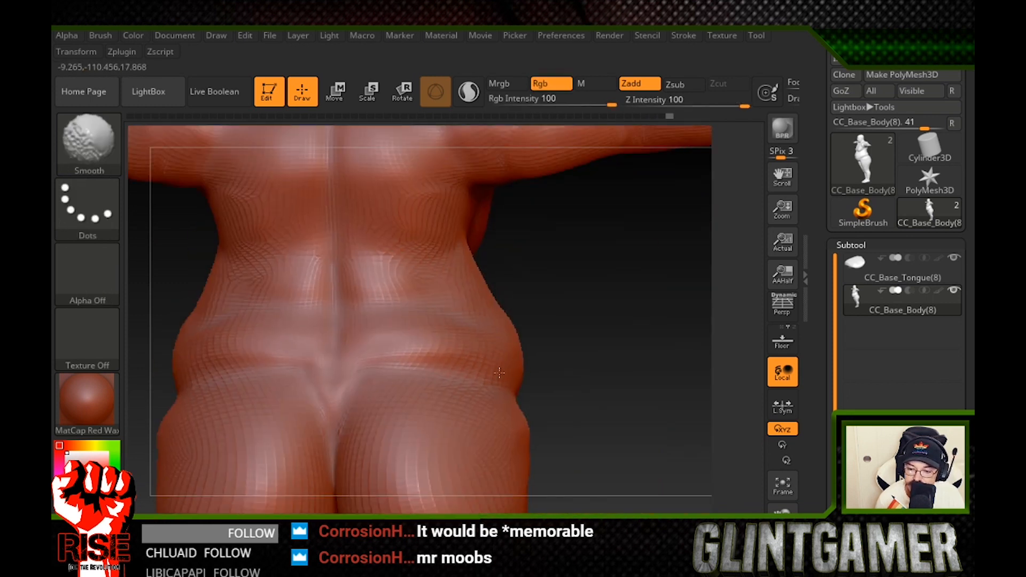
Examine the torso, shoulder and upper arm for areas that need sculpting.
mouse_move(389, 263)
right_down()
mouse_move(480, 325)
mouse_move(556, 337)
mouse_move(597, 298)
mouse_move(333, 265)
right_up()
key(f)
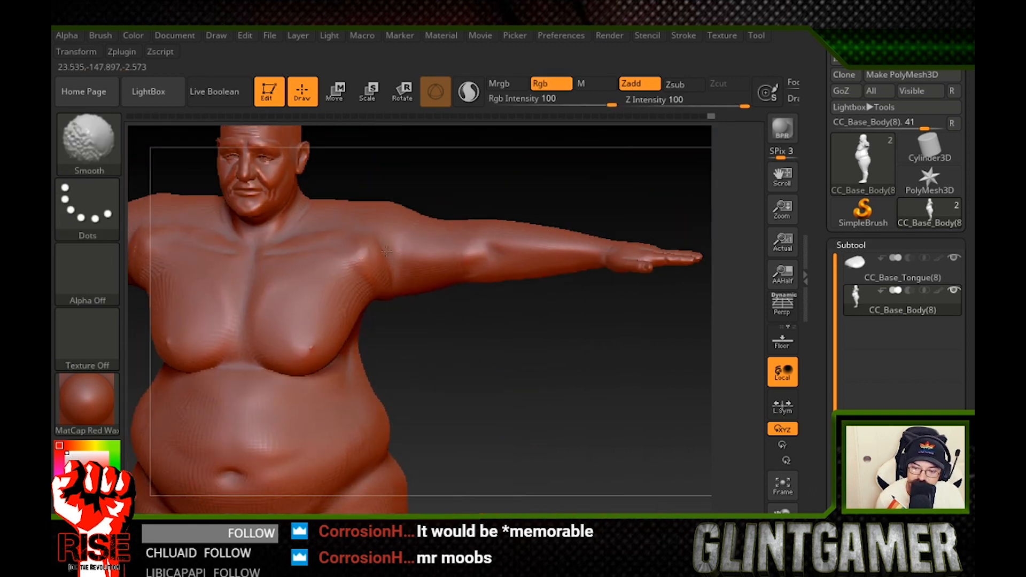
mouse_move(427, 297)
right_down()
mouse_move(458, 321)
mouse_move(441, 289)
right_up()
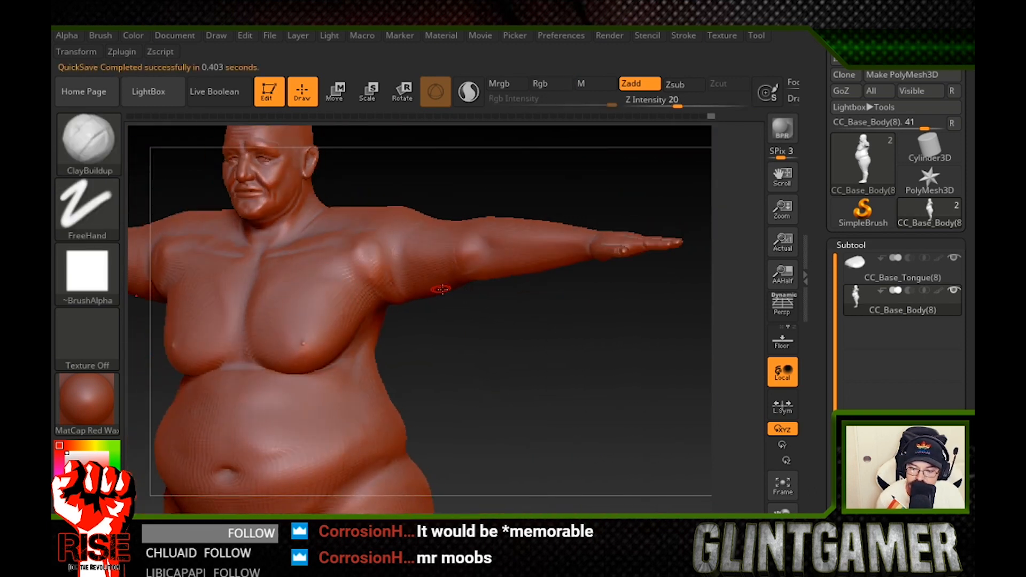
mouse_move(357, 300)
right_down()
mouse_move(363, 329)
mouse_move(531, 329)
mouse_move(315, 364)
mouse_move(385, 328)
mouse_move(354, 310)
right_up()
mouse_move(300, 371)
right_down()
mouse_move(550, 339)
mouse_move(328, 316)
mouse_move(513, 343)
mouse_move(363, 323)
mouse_move(387, 327)
mouse_move(335, 353)
right_up()
mouse_move(395, 273)
right_down()
mouse_move(379, 325)
mouse_move(406, 353)
mouse_move(575, 346)
mouse_move(451, 277)
right_up()
right_drag(458, 326, 445, 352)
right_drag(520, 308, 451, 349)
Smooth the armpit area between the upper arm and the side of the chest.
shift+drag(450, 350, 470, 288)
mouse_move(635, 342)
mouse_down()
mouse_move(527, 331)
mouse_move(636, 326)
mouse_move(550, 347)
mouse_up()
shift+drag(481, 283, 462, 321)
mouse_move(566, 326)
mouse_down()
mouse_move(639, 306)
mouse_move(529, 356)
mouse_up()
shift+drag(470, 283, 451, 320)
mouse_move(539, 347)
mouse_down()
mouse_move(636, 315)
mouse_move(587, 351)
mouse_move(603, 373)
mouse_move(597, 162)
mouse_up()
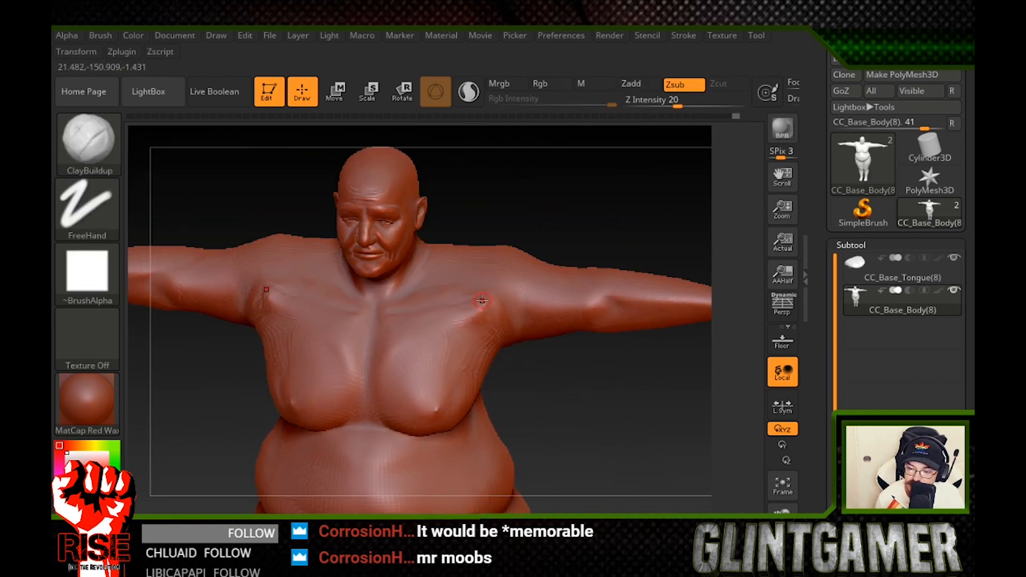
Carve the front of the armpits with ClayBuildup in Zsub mode, then build up the outer chest in Zadd mode.
drag(482, 301, 488, 321)
mouse_move(551, 352)
mouse_down()
mouse_move(497, 367)
mouse_move(534, 364)
mouse_up()
click(641, 93)
drag(615, 171, 484, 344)
mouse_move(582, 374)
mouse_down()
mouse_move(568, 378)
mouse_move(614, 374)
mouse_move(588, 363)
mouse_up()
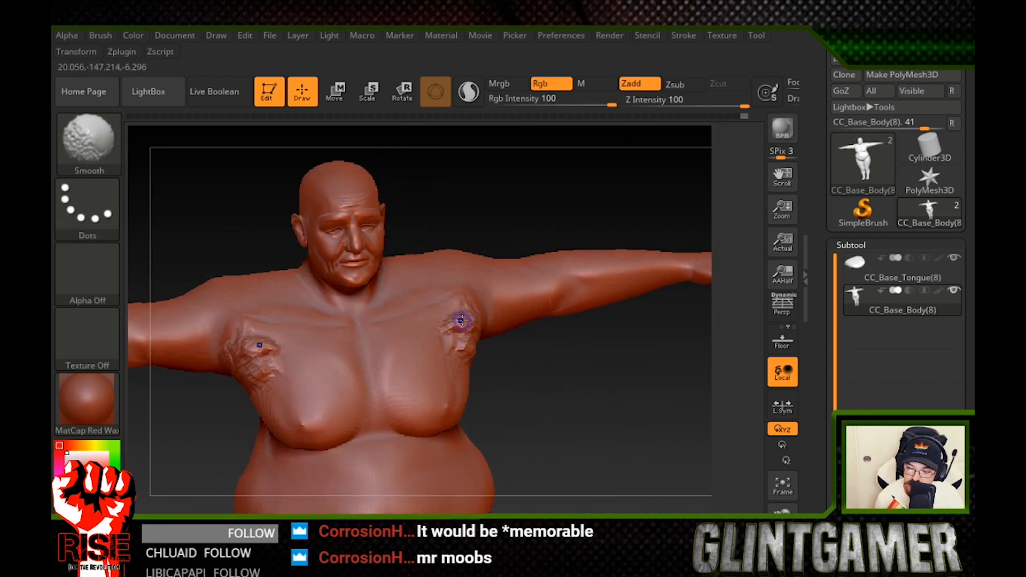
Smooth the rough ClayBuildup strokes on the outer chest in front of the armpits.
shift+drag(458, 320, 470, 342)
drag(566, 374, 615, 369)
shift+drag(486, 331, 494, 352)
drag(604, 374, 566, 385)
shift+drag(454, 358, 466, 345)
drag(582, 369, 561, 363)
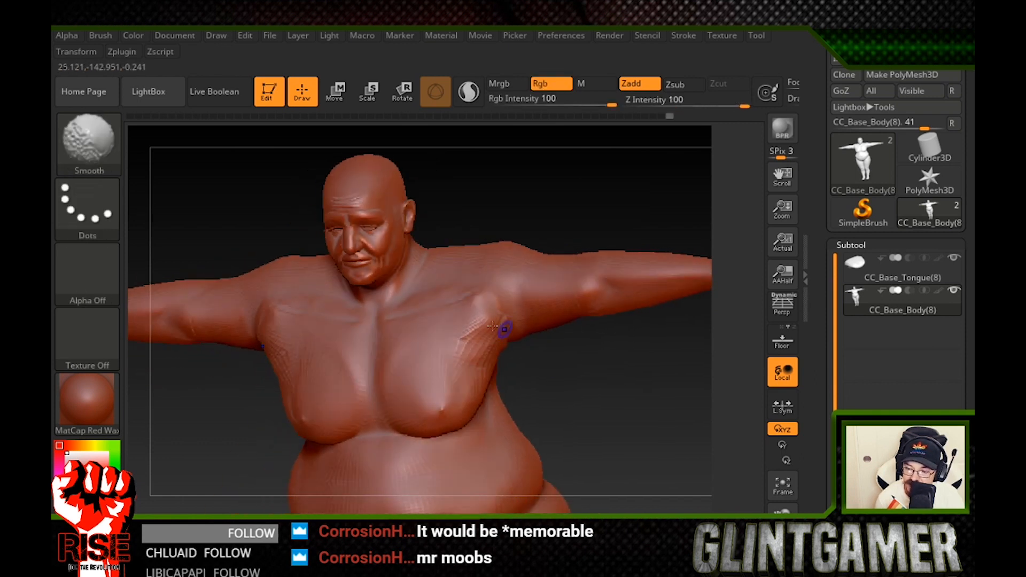
shift+drag(503, 328, 494, 347)
mouse_move(545, 369)
mouse_down()
mouse_move(634, 360)
mouse_move(555, 363)
mouse_up()
mouse_move(465, 326)
shift+mouse_down()
mouse_move(451, 314)
mouse_move(463, 326)
shift+mouse_up()
Smooth the side of the chest beneath the arm and blend it into the armpit.
drag(599, 374, 555, 369)
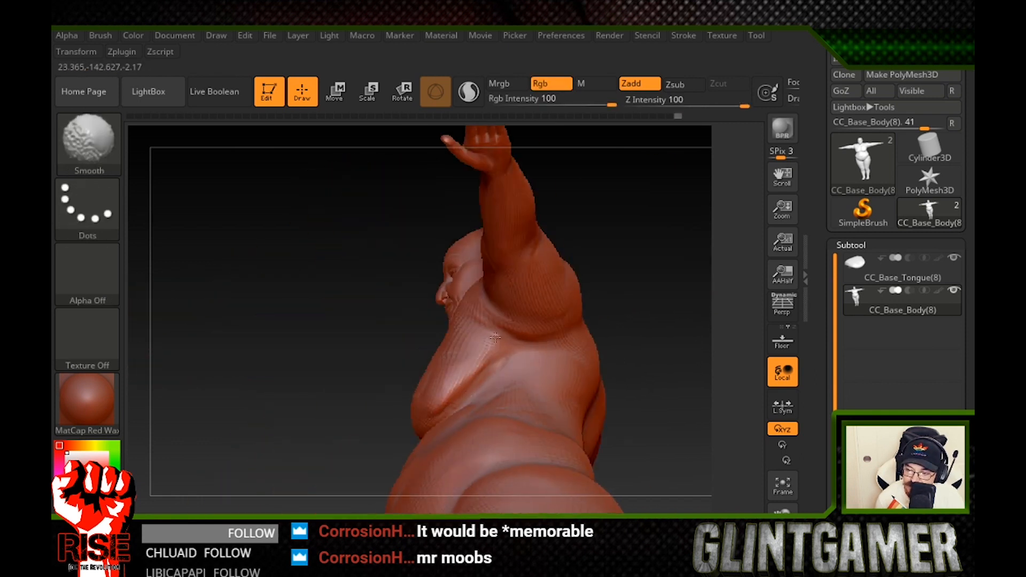
shift+drag(483, 315, 492, 334)
mouse_move(545, 374)
mouse_down()
mouse_move(584, 375)
mouse_move(546, 376)
mouse_move(585, 397)
mouse_move(580, 382)
mouse_up()
shift+drag(494, 316, 483, 333)
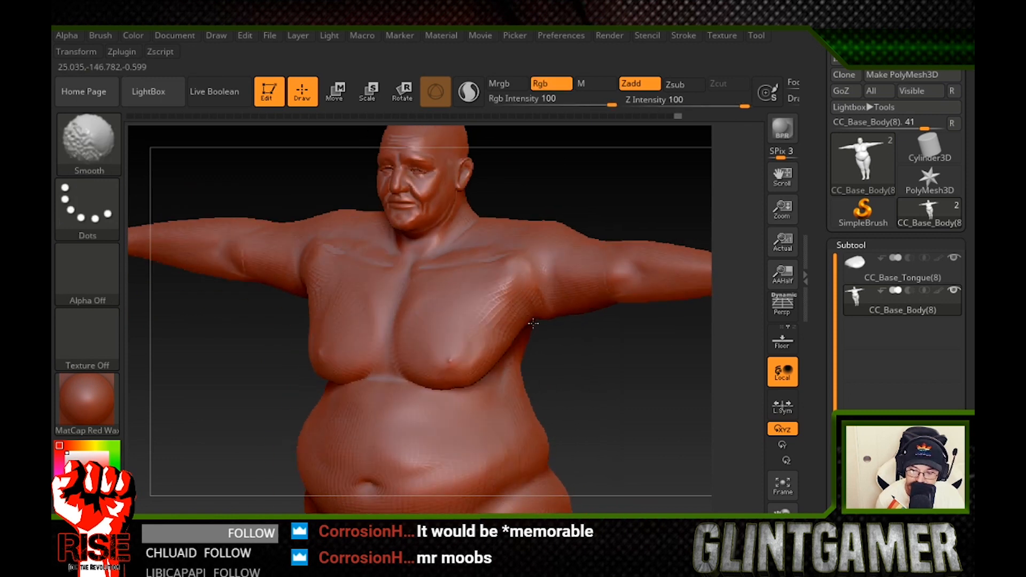
drag(566, 368, 601, 371)
shift+drag(488, 315, 497, 334)
mouse_move(625, 358)
mouse_down()
mouse_move(461, 341)
mouse_move(373, 320)
mouse_move(398, 355)
mouse_up()
drag(615, 346, 535, 342)
shift+drag(484, 336, 568, 160)
Build up the outer ankles with ClayBuildup and smooth the ankles and lower legs.
drag(609, 326, 473, 326)
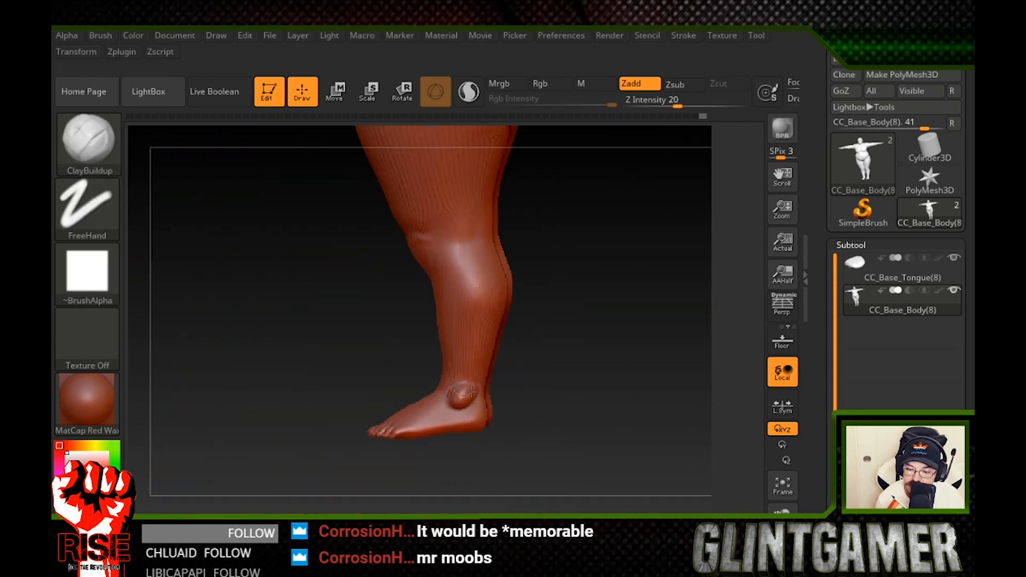
shift+drag(473, 401, 481, 401)
drag(540, 374, 574, 373)
shift+drag(476, 398, 484, 409)
mouse_move(556, 374)
mouse_down()
mouse_move(593, 371)
mouse_move(534, 374)
mouse_up()
shift+drag(483, 403, 490, 415)
drag(512, 368, 531, 366)
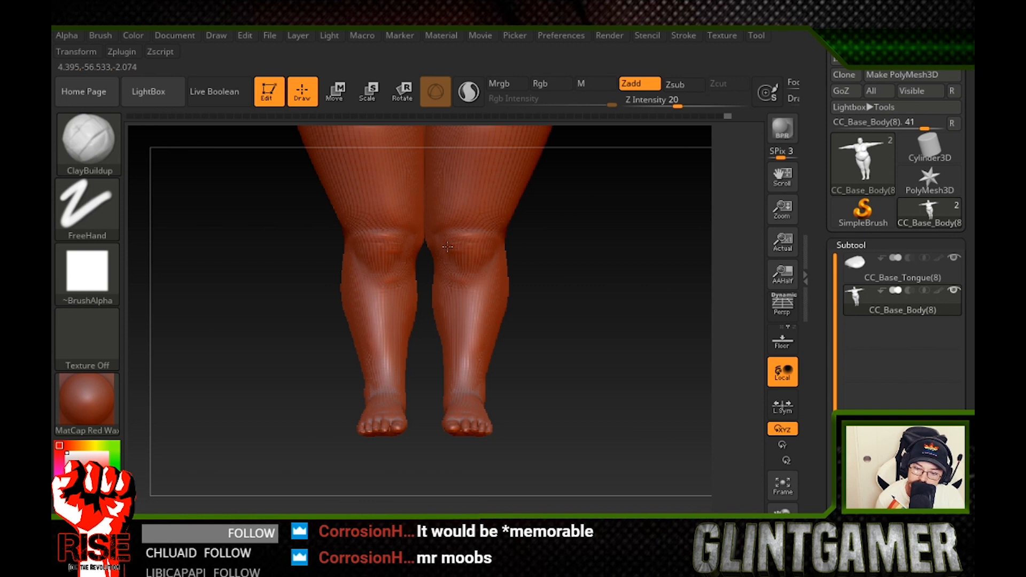
drag(515, 262, 394, 279)
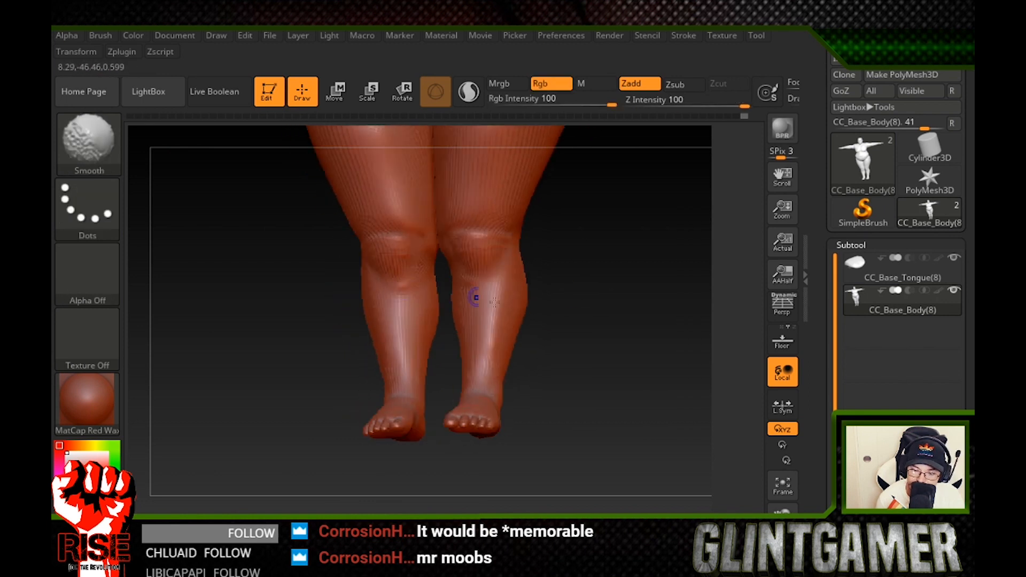
Smooth the belly around the navel and toward the waist.
alt+drag(636, 155, 609, 481)
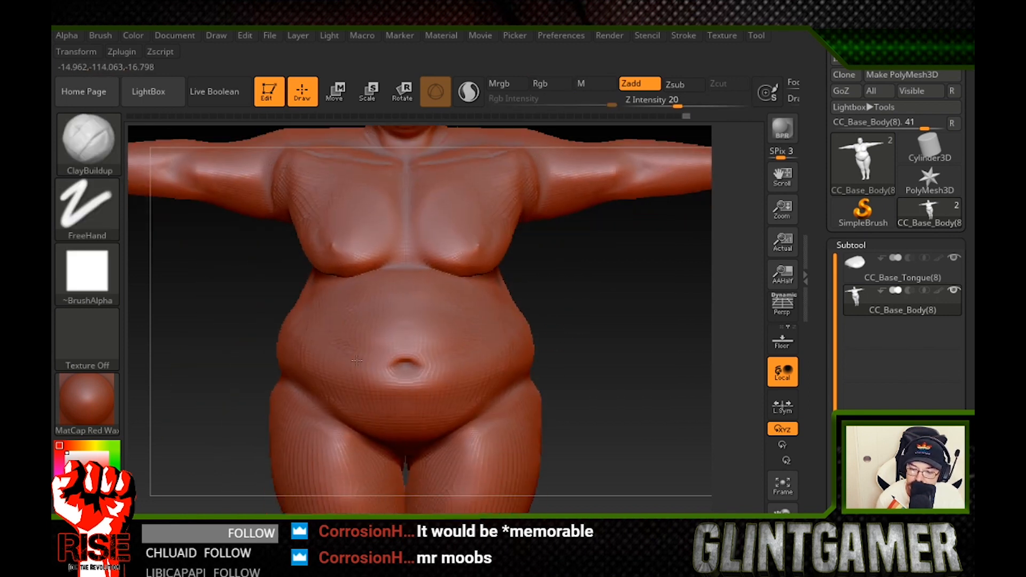
drag(580, 329, 587, 315)
shift+drag(414, 376, 426, 385)
drag(582, 337, 663, 334)
shift+drag(451, 321, 458, 309)
mouse_move(630, 331)
mouse_down()
mouse_move(566, 334)
mouse_move(561, 355)
mouse_up()
drag(705, 342, 641, 333)
mouse_move(641, 334)
alt+mouse_down()
mouse_move(595, 294)
mouse_move(636, 295)
alt+mouse_up()
Smooth the upper and lower belly and the side of the ribs below the arm.
shift+drag(353, 288, 348, 257)
mouse_move(566, 294)
mouse_down()
mouse_move(609, 294)
mouse_move(559, 291)
mouse_up()
shift+drag(411, 288, 415, 279)
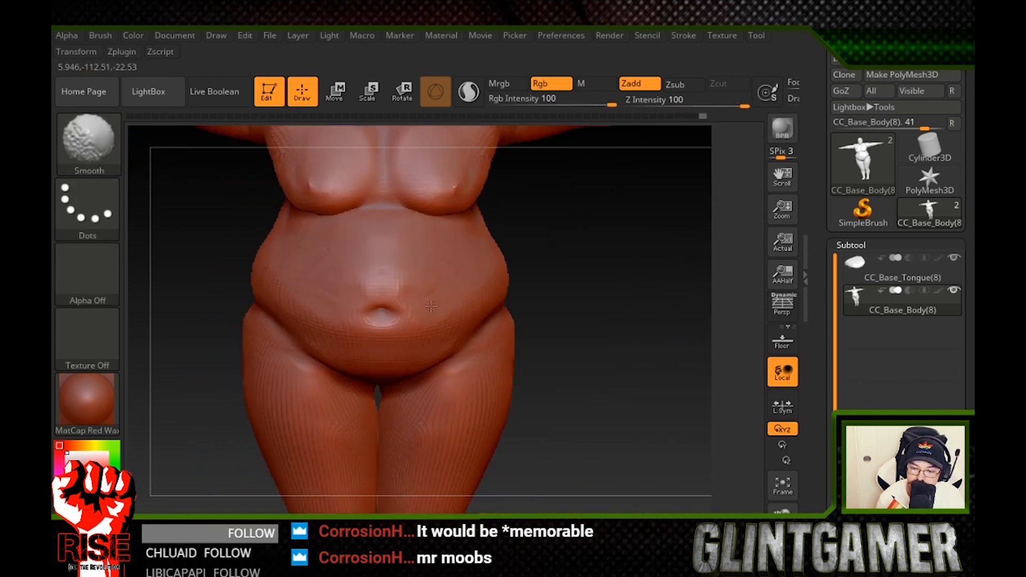
shift+drag(443, 330, 450, 324)
mouse_move(636, 291)
mouse_down()
mouse_move(593, 290)
mouse_move(566, 269)
mouse_move(586, 341)
mouse_up()
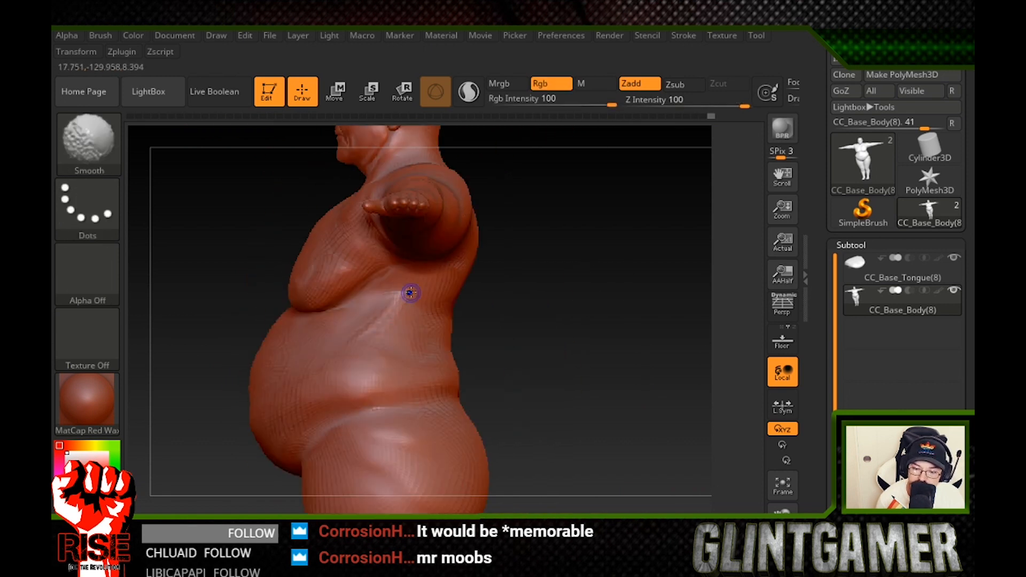
shift+drag(410, 293, 398, 307)
Examine the full figure's proportions from several angles and close in on the face.
drag(584, 329, 425, 336)
mouse_move(241, 299)
mouse_down()
mouse_move(374, 292)
mouse_move(392, 256)
mouse_up()
drag(213, 257, 363, 247)
mouse_move(502, 315)
mouse_down()
mouse_move(593, 323)
mouse_move(590, 246)
mouse_up()
drag(598, 320, 478, 328)
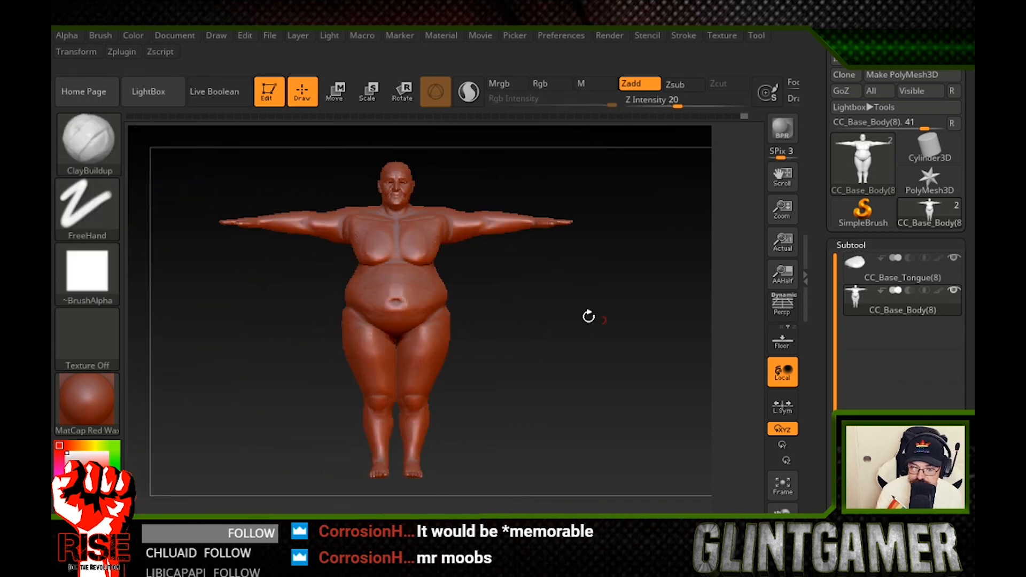
alt+drag(588, 316, 604, 369)
mouse_move(272, 352)
mouse_down()
mouse_move(361, 403)
mouse_move(325, 377)
mouse_up()
mouse_move(390, 374)
mouse_down()
mouse_move(380, 343)
mouse_move(646, 239)
mouse_move(625, 367)
mouse_move(779, 184)
mouse_up()
mouse_move(134, 206)
mouse_down()
mouse_move(604, 304)
mouse_move(491, 246)
mouse_up()
mouse_move(637, 259)
mouse_down()
mouse_move(615, 274)
mouse_move(545, 272)
mouse_move(735, 252)
mouse_move(782, 179)
mouse_up()
Build up the bags under the eyes symmetrically with ClayBuildup and smooth the strokes.
key(space)
drag(783, 179, 780, 91)
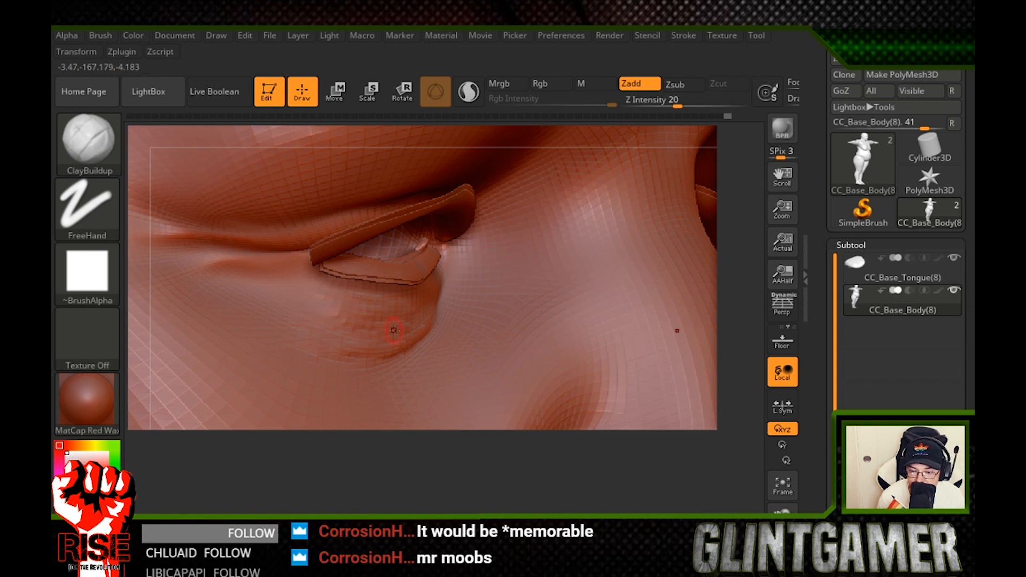
key(shift)
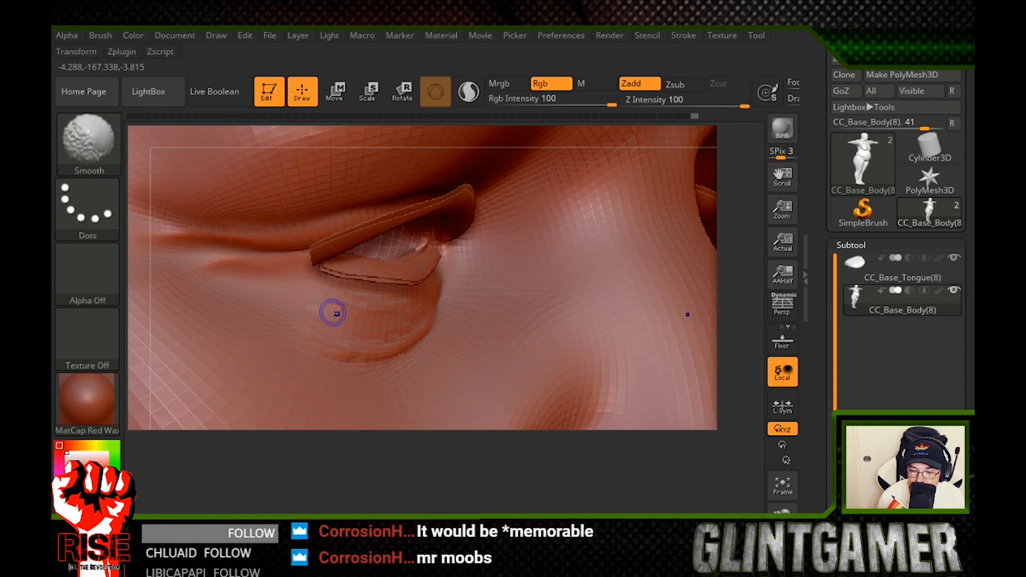
mouse_move(783, 208)
mouse_down()
mouse_move(616, 215)
mouse_move(211, 314)
mouse_move(213, 396)
mouse_up()
key(shift)
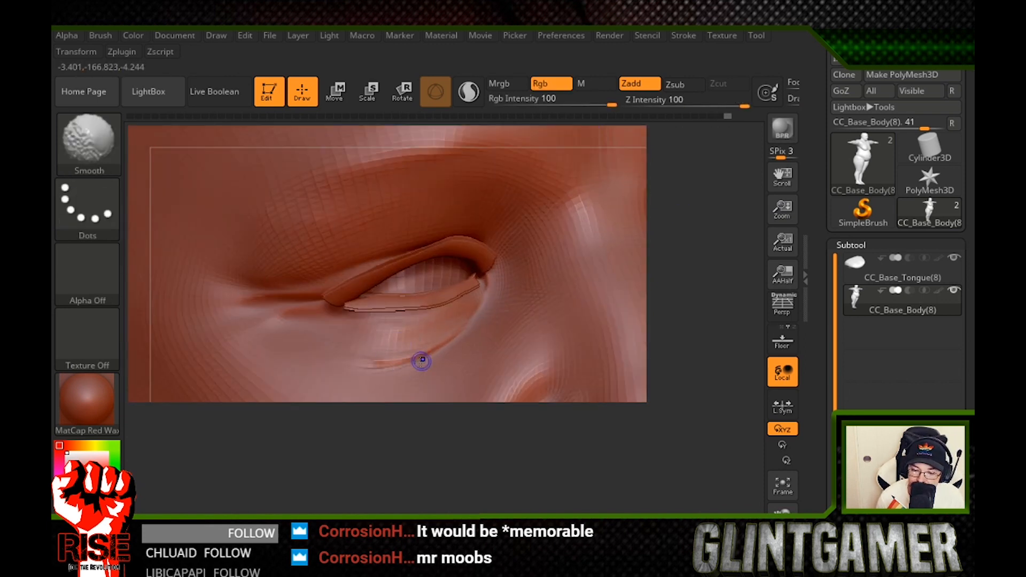
Sculpt curved wrinkles beneath the lower eyelids with ClayBuildup and smooth around the creases.
alt+drag(662, 278, 166, 374)
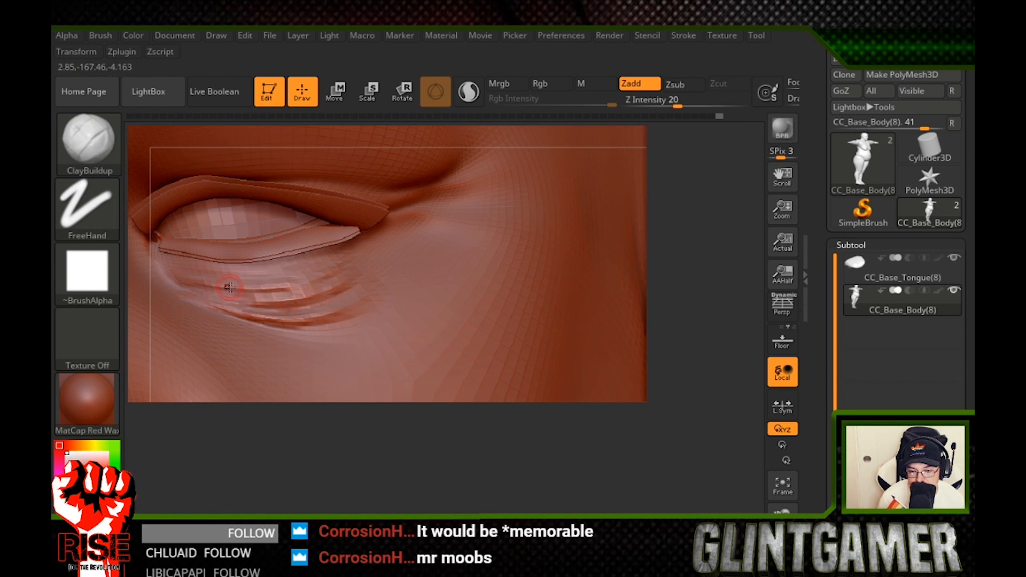
key(shift)
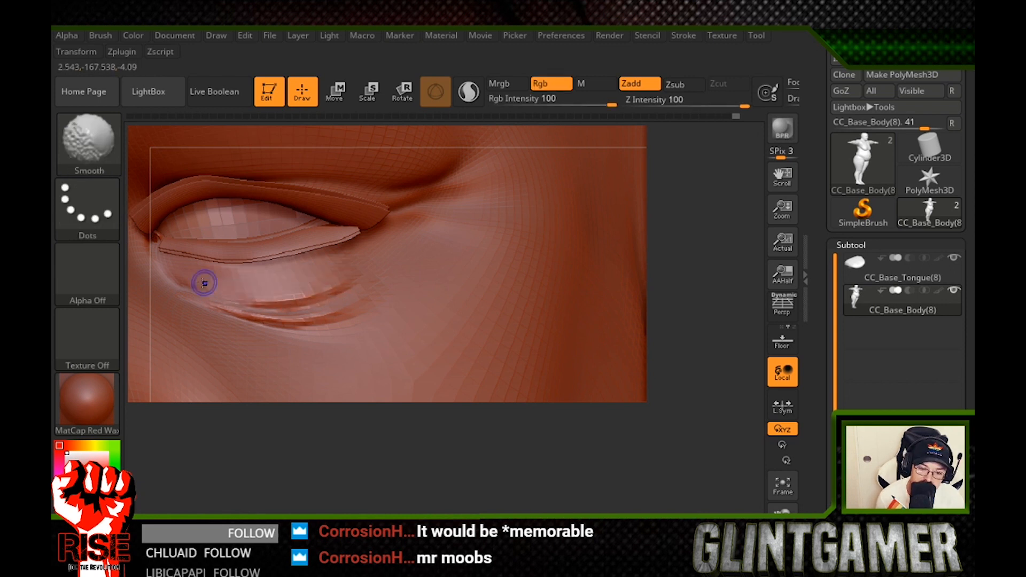
alt+drag(663, 267, 342, 465)
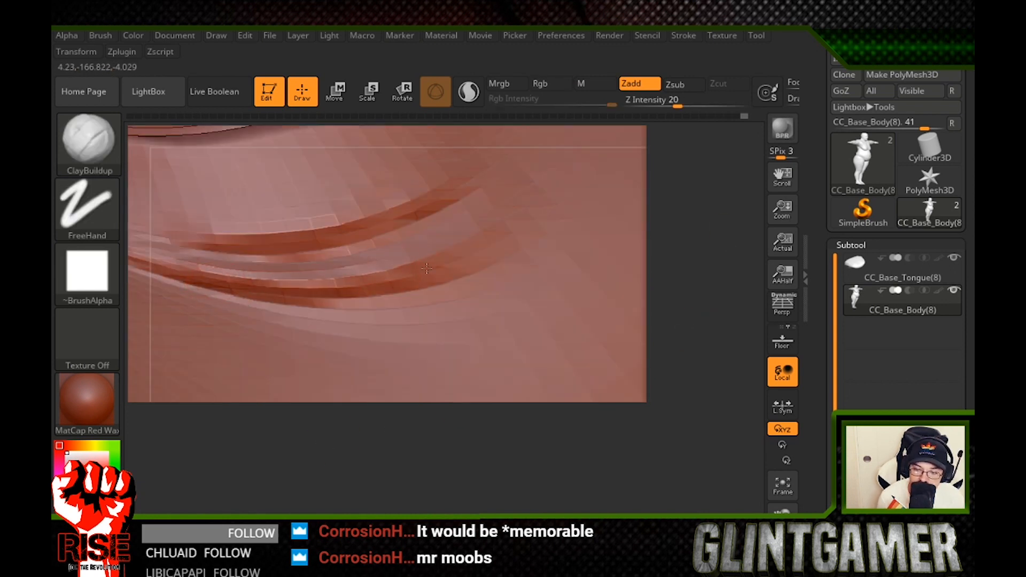
right_drag(721, 251, 700, 249)
key(shift)
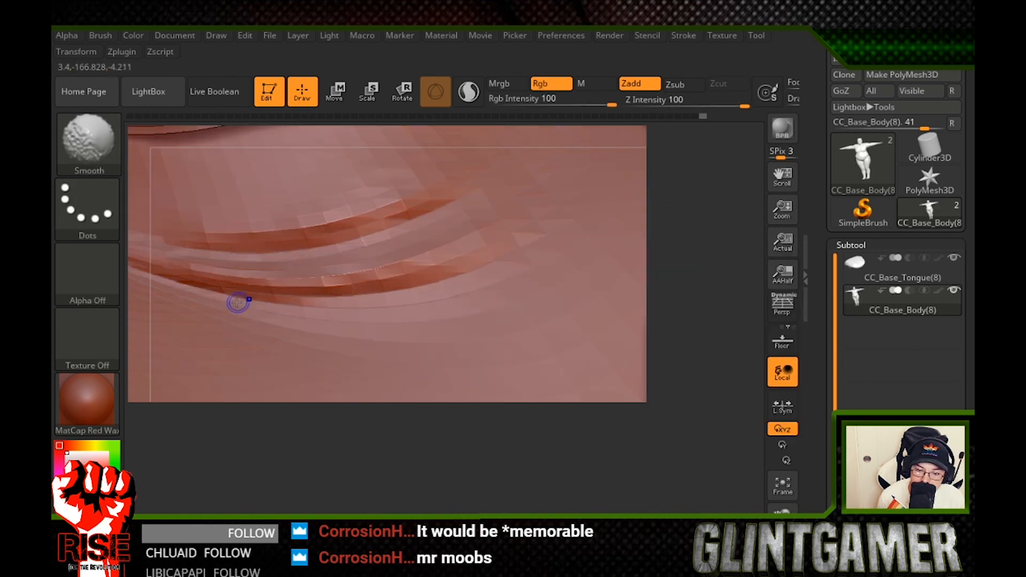
Check the sculpted head as a whole and switch to the dressed character in Character Creator.
alt+drag(694, 278, 726, 240)
alt+drag(694, 267, 695, 374)
key(shift)
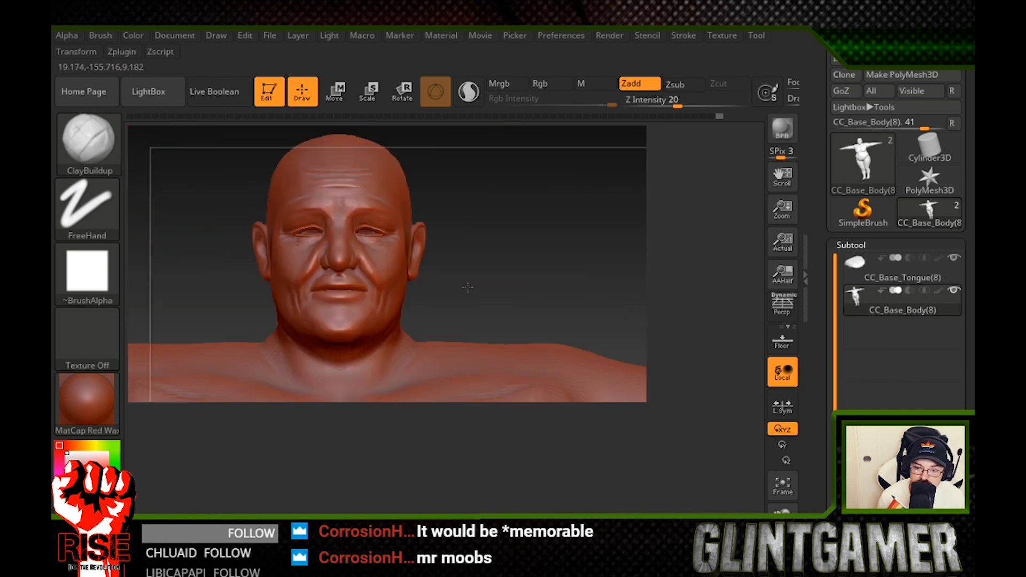
click(87, 401)
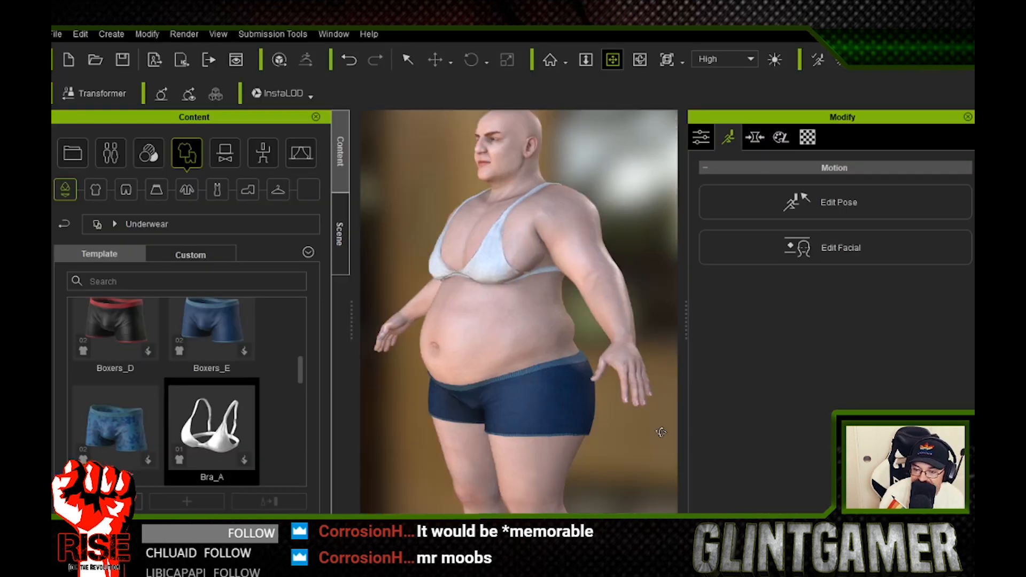
Open the facial editor for the character and try the Disgust_8, Disgust_5 and Disgust_11 expressions from the 04-Disgust style.
right_drag(661, 432, 595, 449)
drag(535, 160, 479, 270)
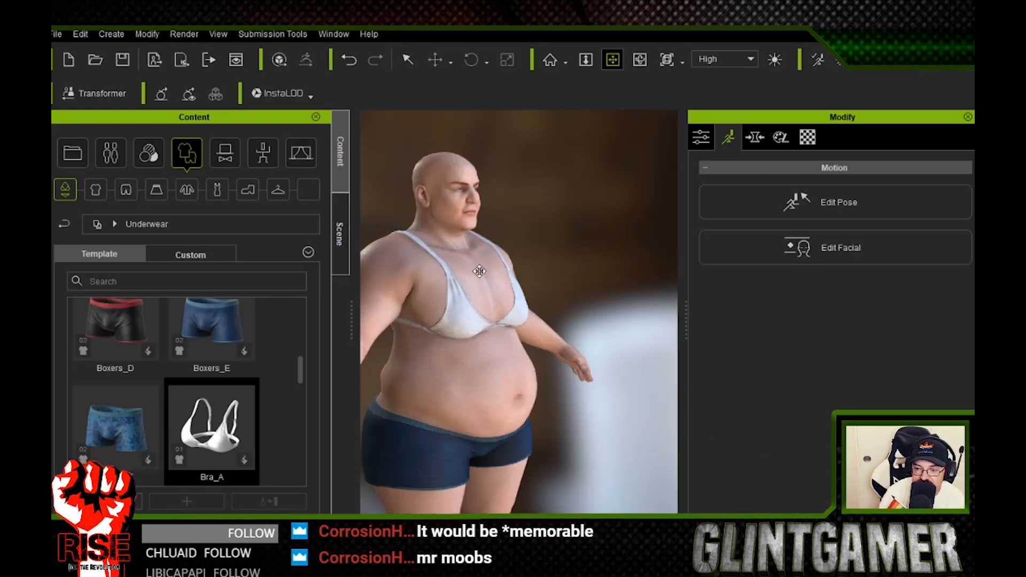
scroll(479, 270, up, 4)
right_drag(479, 270, 465, 335)
scroll(466, 336, up, 5)
click(833, 247)
click(780, 177)
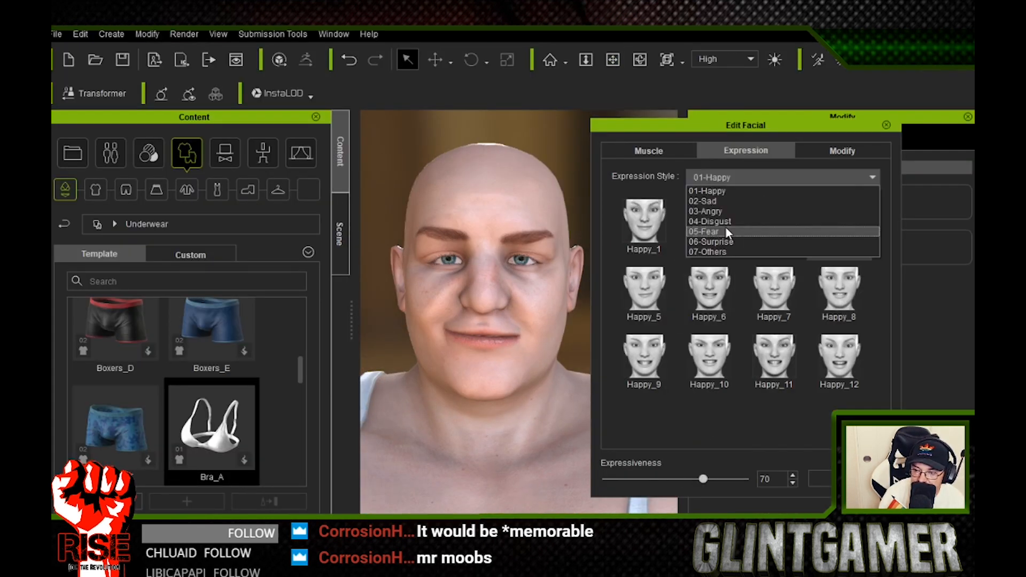
click(726, 226)
click(812, 305)
click(644, 288)
click(775, 358)
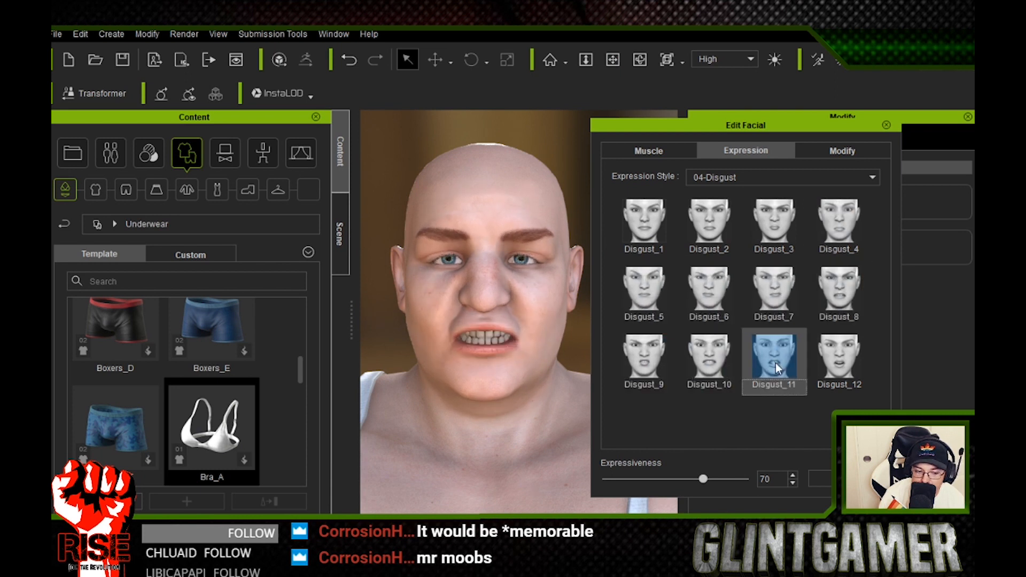
Give the face a closed-mouth frown with Expressiveness at 100 and close the facial editor.
click(701, 227)
click(651, 151)
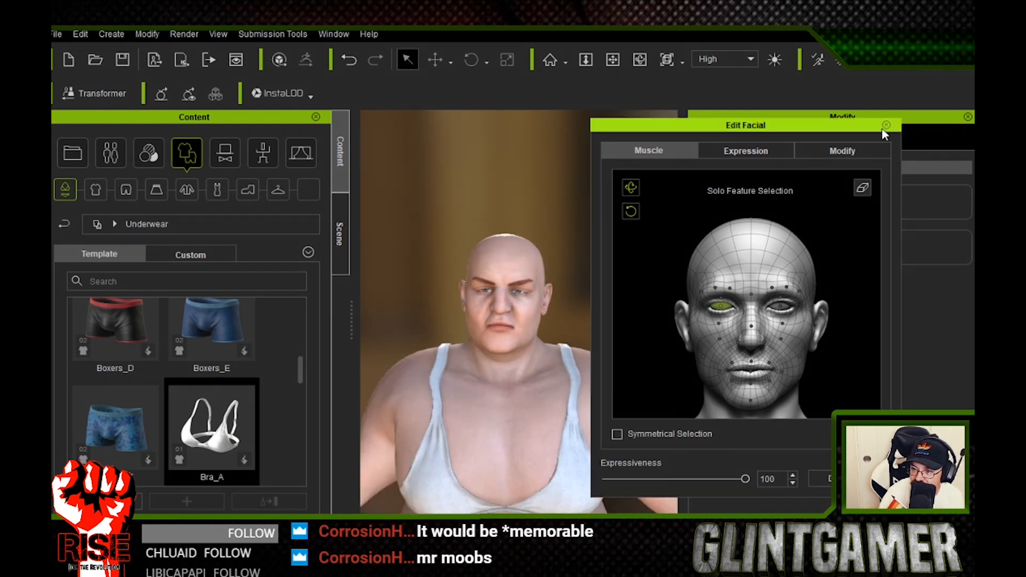
click(886, 125)
Try the Sports_Surfing male pose, replace it with Standing_09 and inspect the posed body.
click(262, 153)
scroll(258, 389, down, 3)
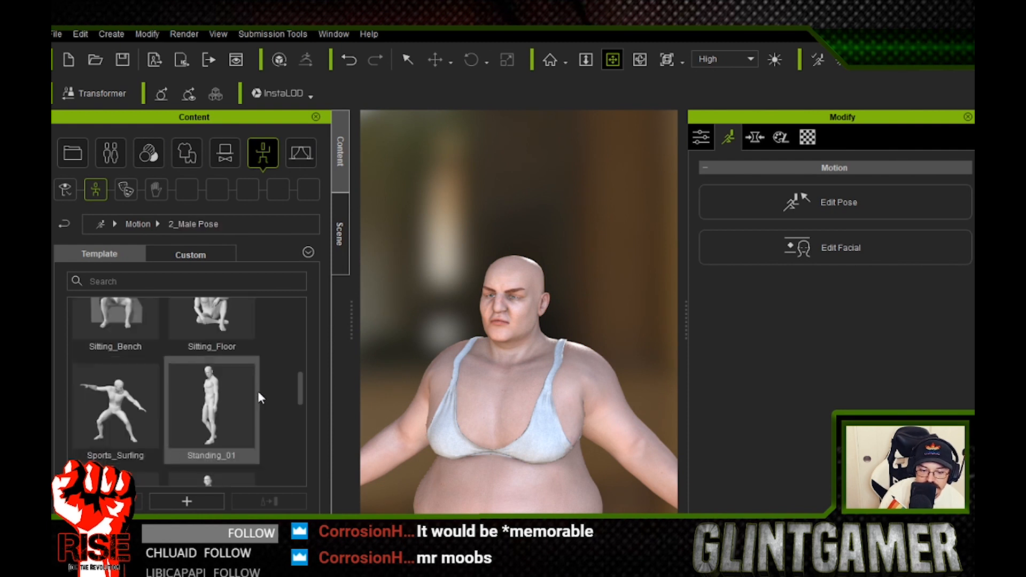
double_click(114, 406)
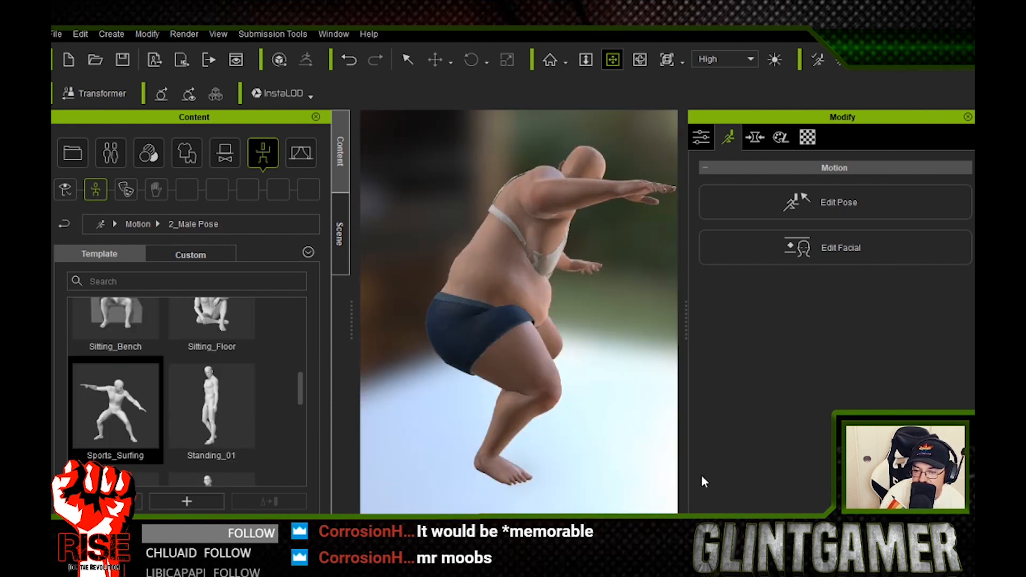
right_drag(702, 481, 507, 374)
scroll(256, 406, down, 8)
double_click(212, 428)
right_drag(561, 321, 582, 412)
scroll(618, 398, down, 2)
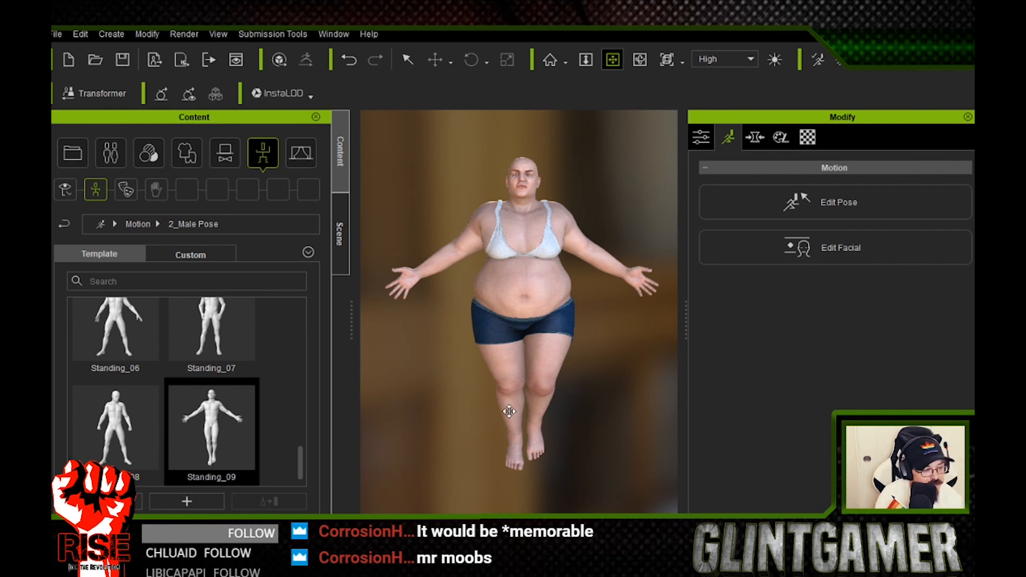
right_drag(492, 426, 464, 394)
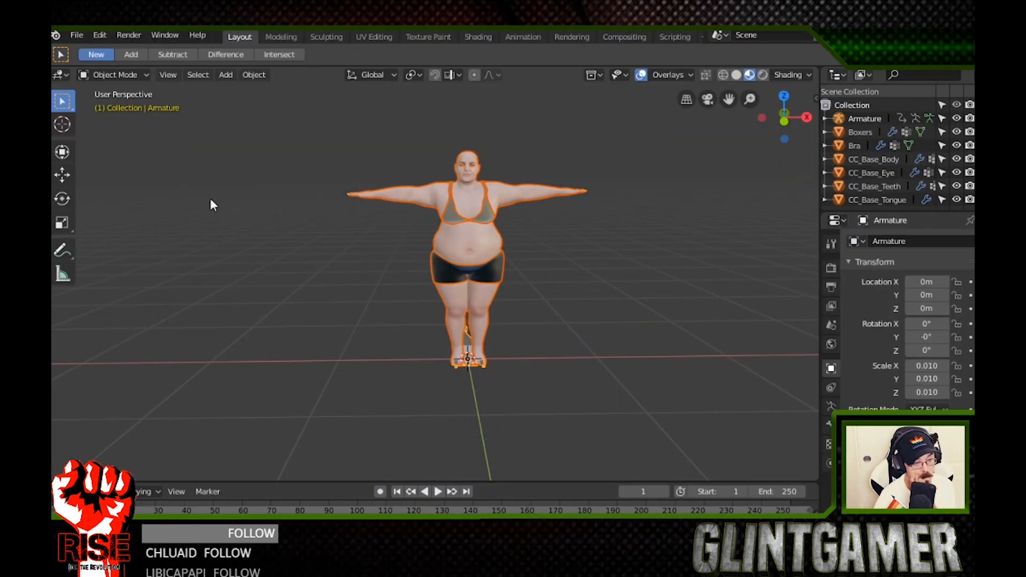
Switch to the exported character in Blender, enter texture painting on CC_Base_Body and close in on the head.
scroll(211, 204, up, 5)
middle_drag(211, 204, 346, 200)
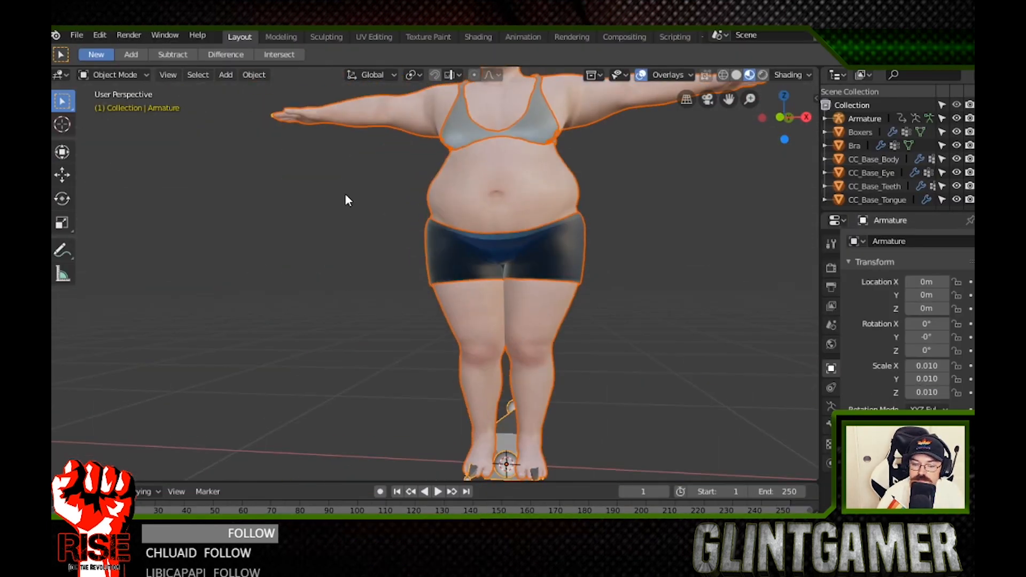
scroll(346, 200, down, 1)
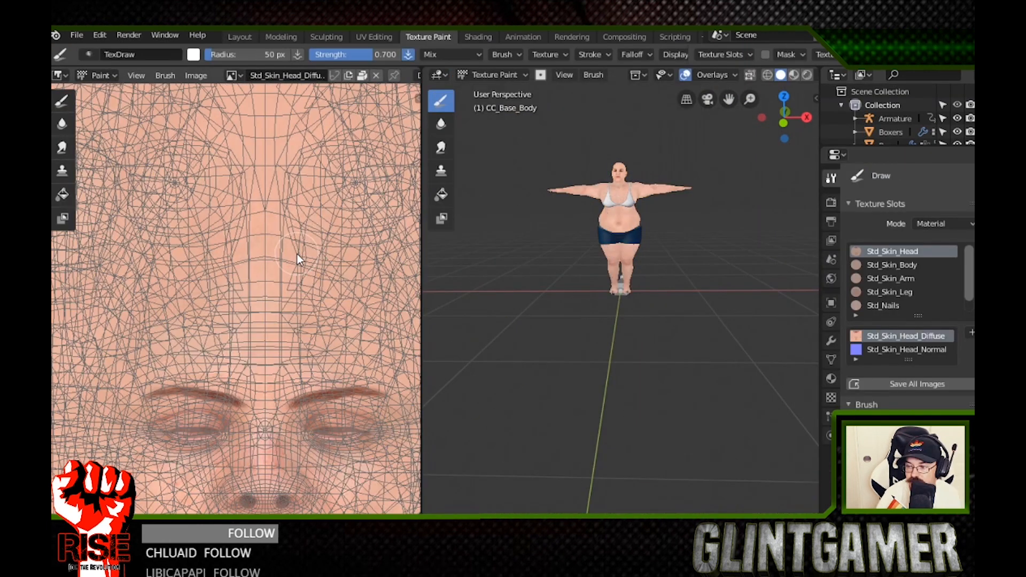
scroll(299, 255, down, 5)
scroll(572, 219, up, 6)
shift+middle_drag(572, 219, 502, 363)
mouse_move(502, 363)
middle_down()
mouse_move(545, 353)
mouse_move(508, 403)
middle_up()
scroll(508, 226, up, 6)
scroll(908, 331, down, 5)
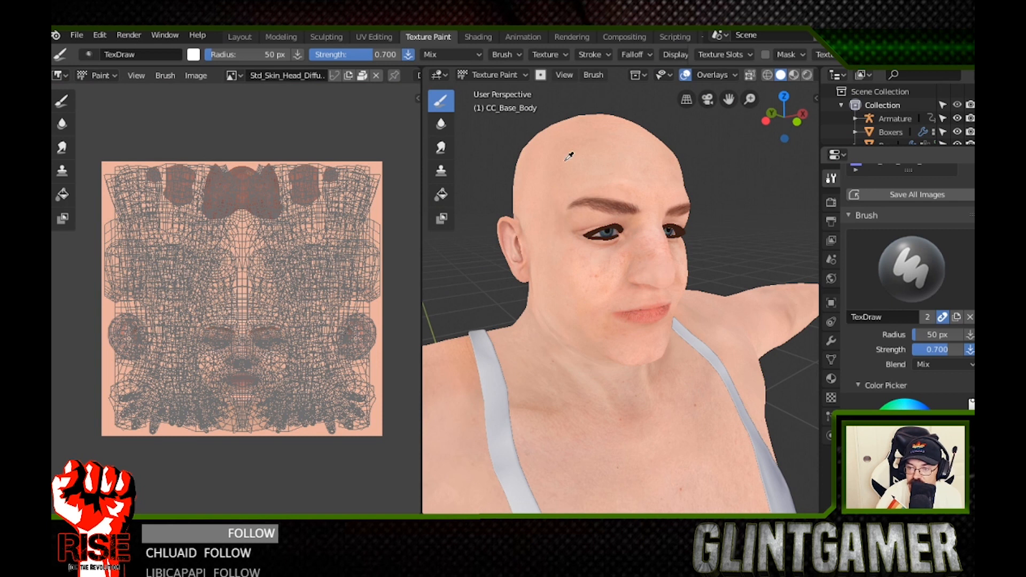
Sample the skin colour from the head and paint over the face on Std_Skin_Head_Diffuse with brush strength 1.000.
click(569, 200)
scroll(251, 281, up, 2)
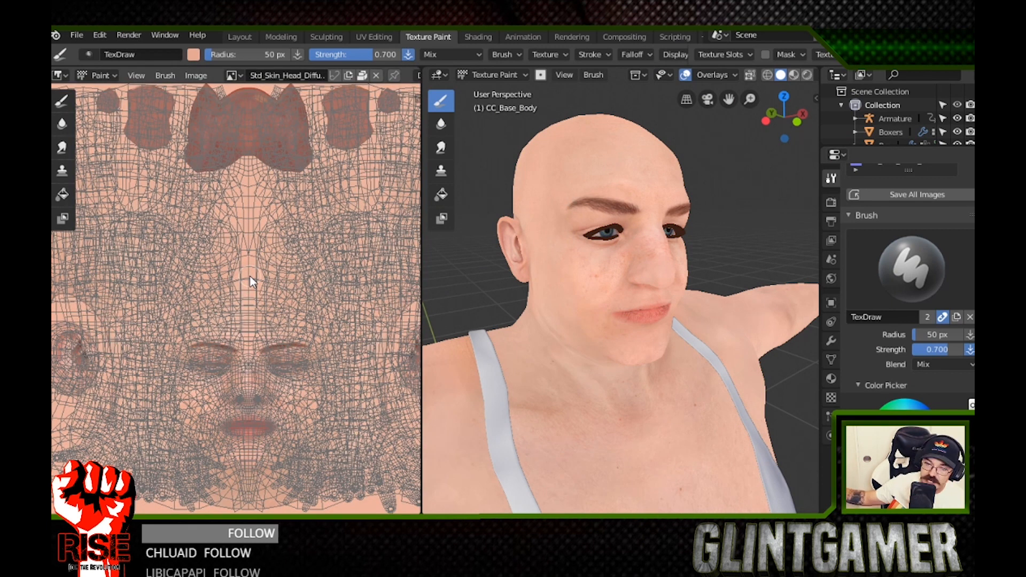
mouse_move(232, 149)
mouse_down()
mouse_move(228, 306)
mouse_move(256, 321)
mouse_up()
right_click(188, 322)
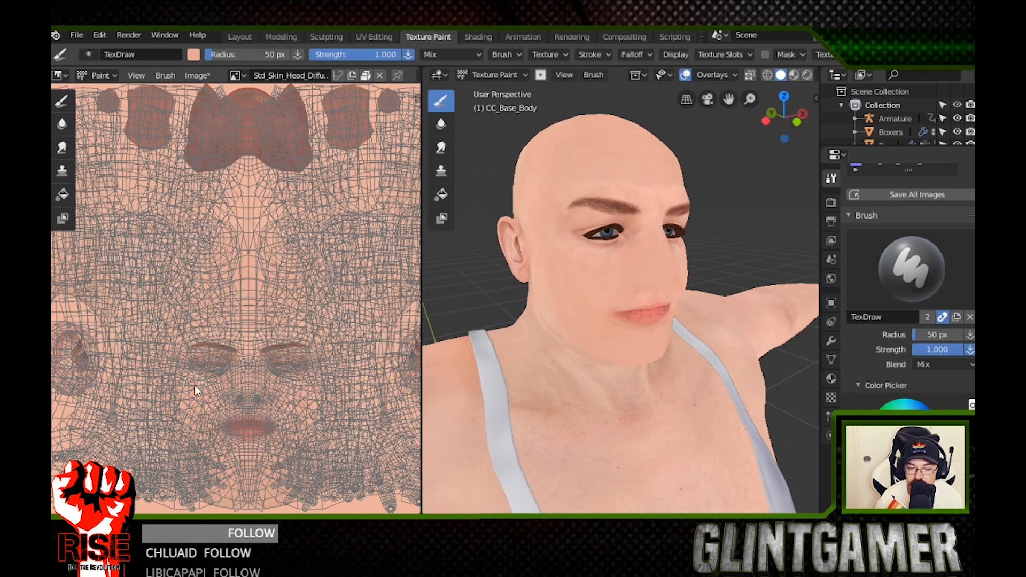
Paint the flat skin colour over the eyelids, the under-eye areas and the forehead on the head texture.
scroll(185, 322, up, 5)
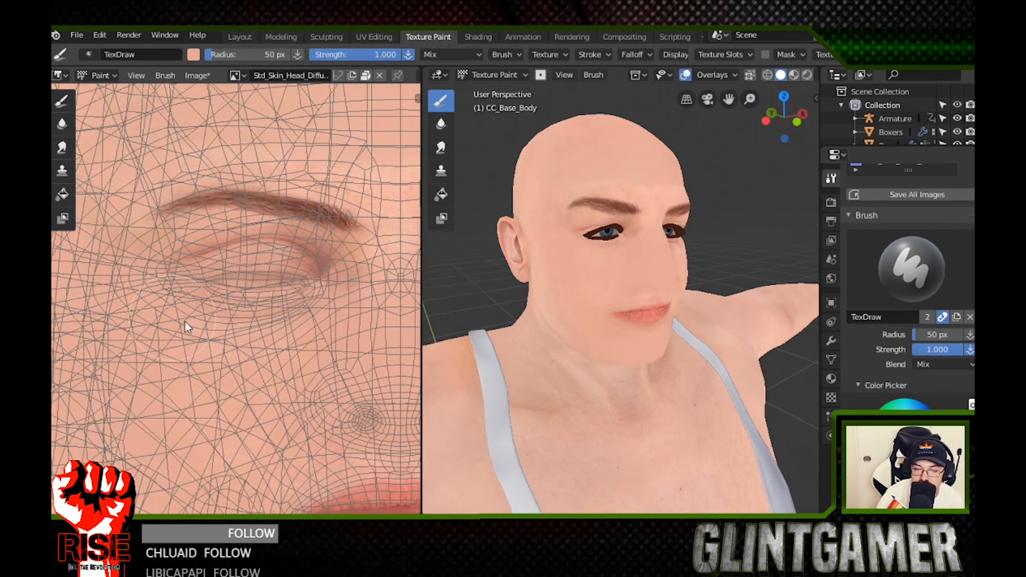
drag(225, 288, 350, 277)
mouse_move(351, 277)
middle_down()
mouse_move(181, 254)
mouse_move(168, 314)
middle_up()
drag(229, 248, 280, 298)
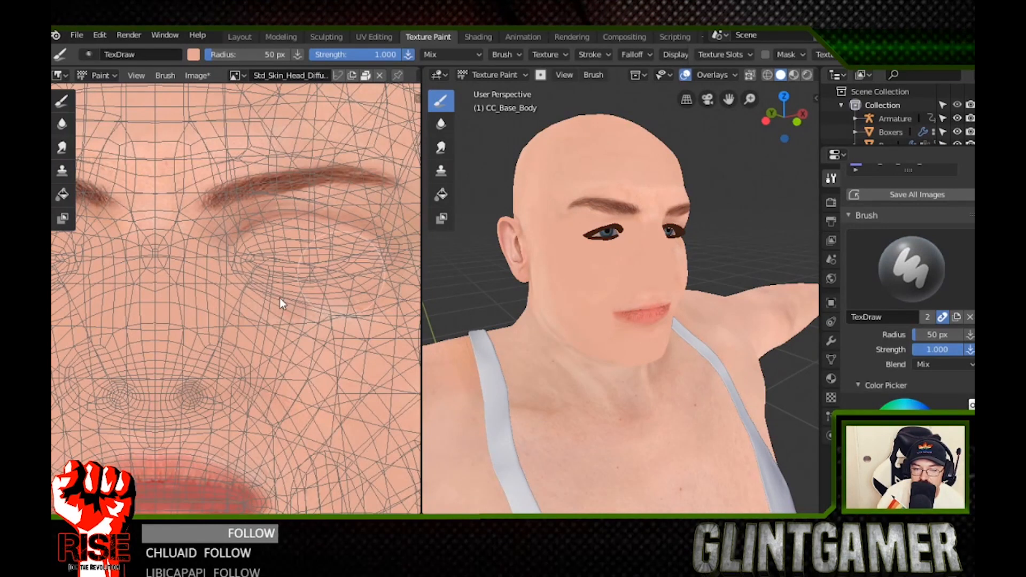
scroll(299, 376, up, 3)
mouse_move(299, 376)
middle_down()
mouse_move(101, 364)
mouse_move(293, 230)
middle_up()
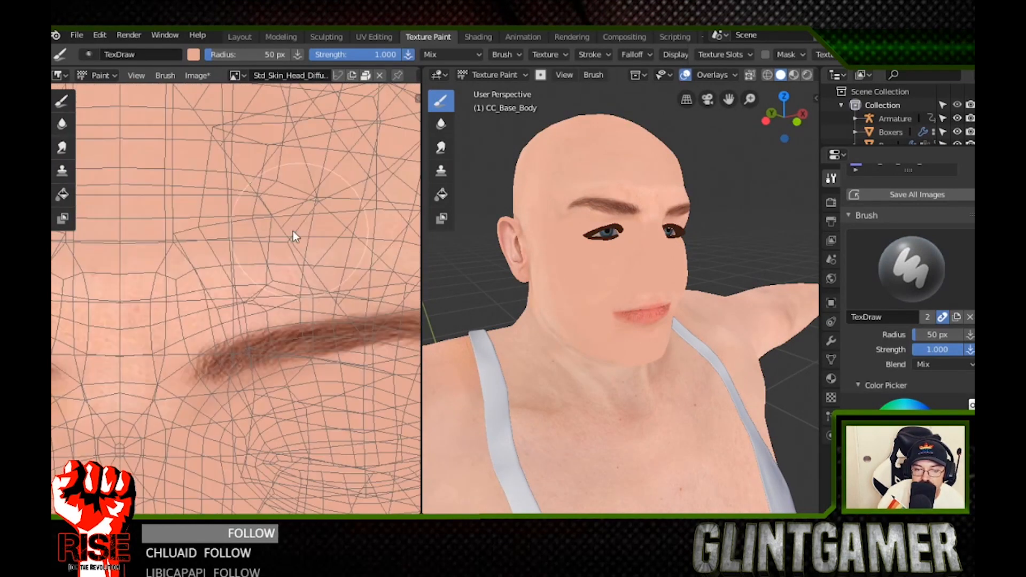
scroll(164, 209, down, 4)
scroll(113, 377, up, 3)
scroll(114, 371, down, 3)
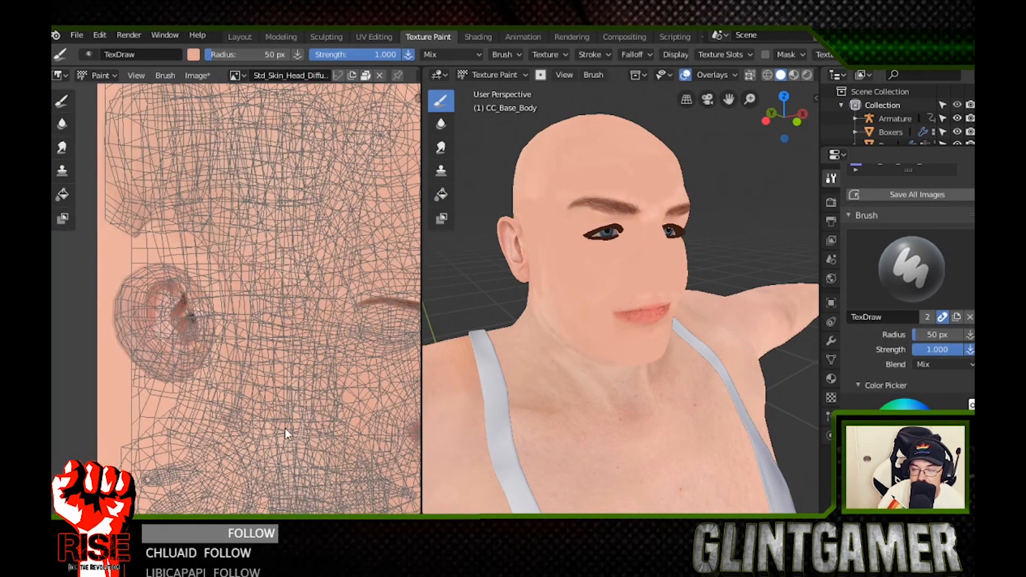
Enlarge the brush radius to 162 px and cover the ears, scalp and outer areas of the head texture.
key(f)
click(158, 213)
middle_drag(159, 213, 313, 345)
scroll(165, 251, up, 2)
scroll(265, 356, down, 3)
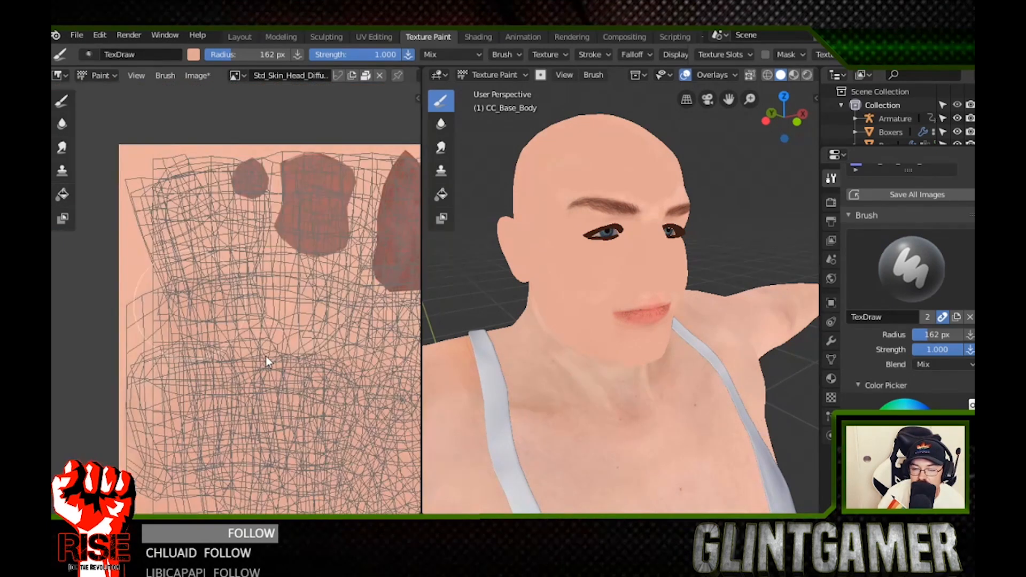
scroll(154, 273, up, 3)
mouse_move(154, 273)
middle_down()
mouse_move(315, 289)
mouse_move(299, 270)
mouse_move(212, 306)
mouse_move(321, 284)
mouse_move(229, 258)
mouse_move(171, 293)
mouse_move(149, 282)
mouse_move(318, 236)
middle_up()
scroll(318, 236, down, 2)
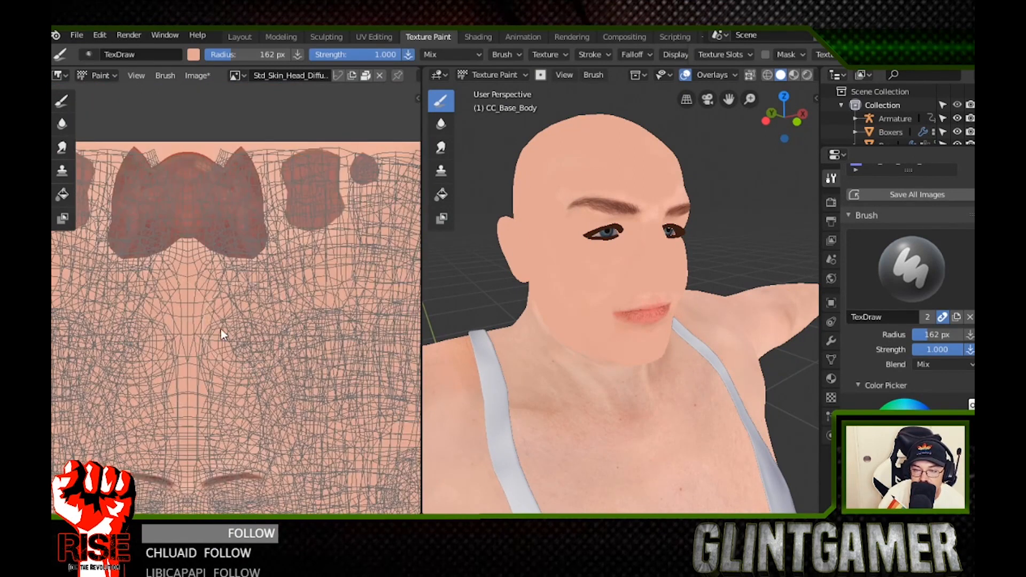
Paint the flat skin colour over the chest and belly directly on the model, checking the figure from both sides.
scroll(205, 290, up, 3)
middle_drag(534, 257, 623, 264)
scroll(591, 406, down, 5)
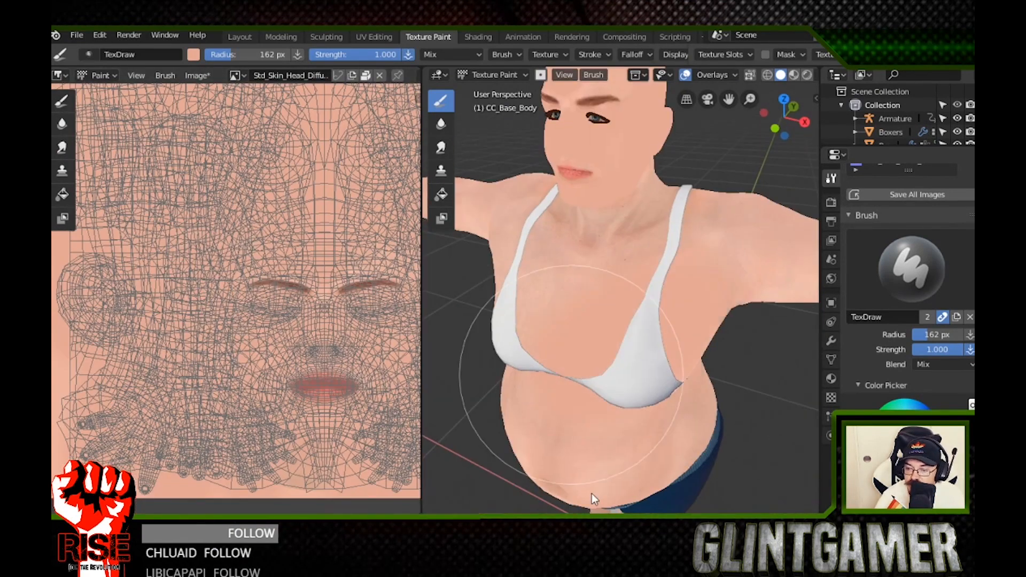
middle_drag(518, 312, 643, 347)
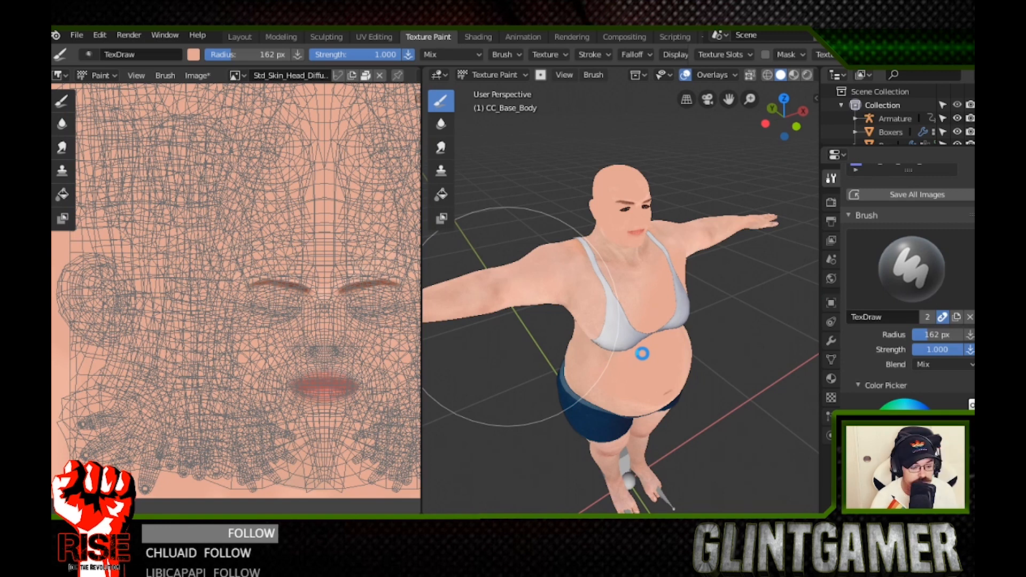
scroll(530, 185, down, 3)
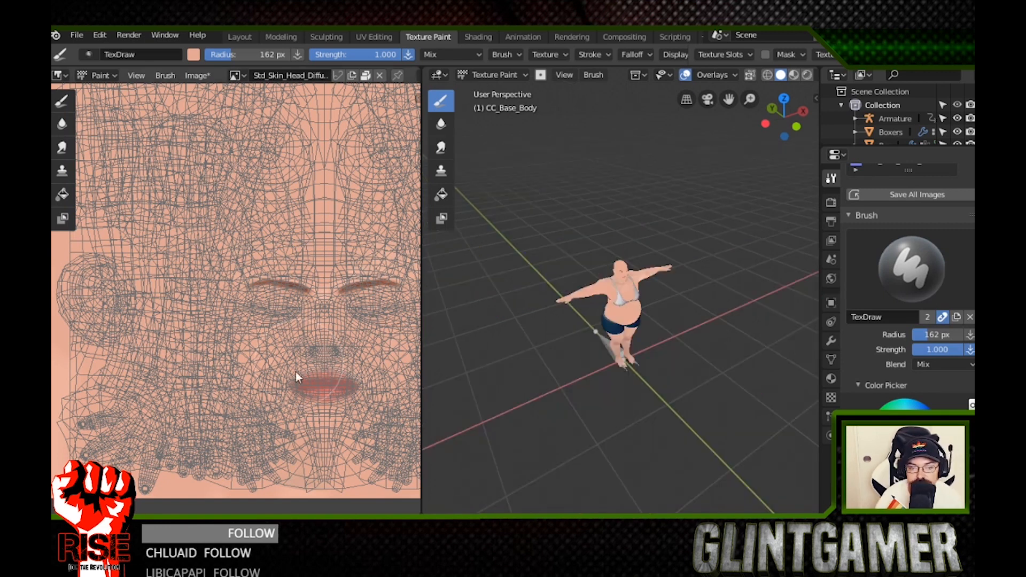
Reduce the brush radius to 25 px and clean up the skin around the first eyebrow, checking the face from the front.
scroll(187, 289, down, 1)
right_click(171, 178)
drag(256, 176, 171, 176)
scroll(202, 373, up, 5)
scroll(385, 320, up, 4)
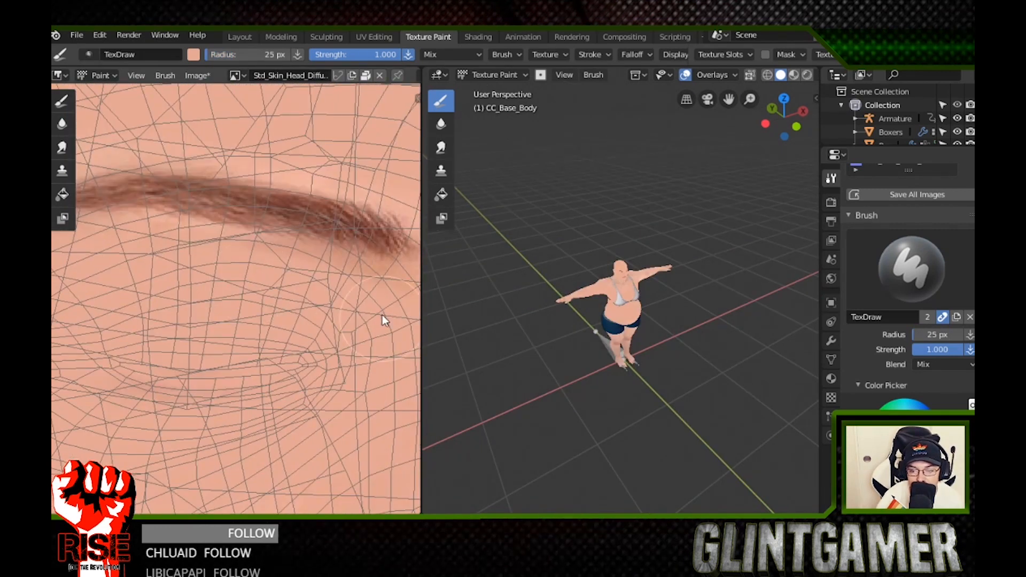
scroll(664, 394, up, 8)
shift+middle_drag(664, 393, 556, 324)
middle_drag(617, 438, 582, 303)
middle_drag(686, 310, 732, 320)
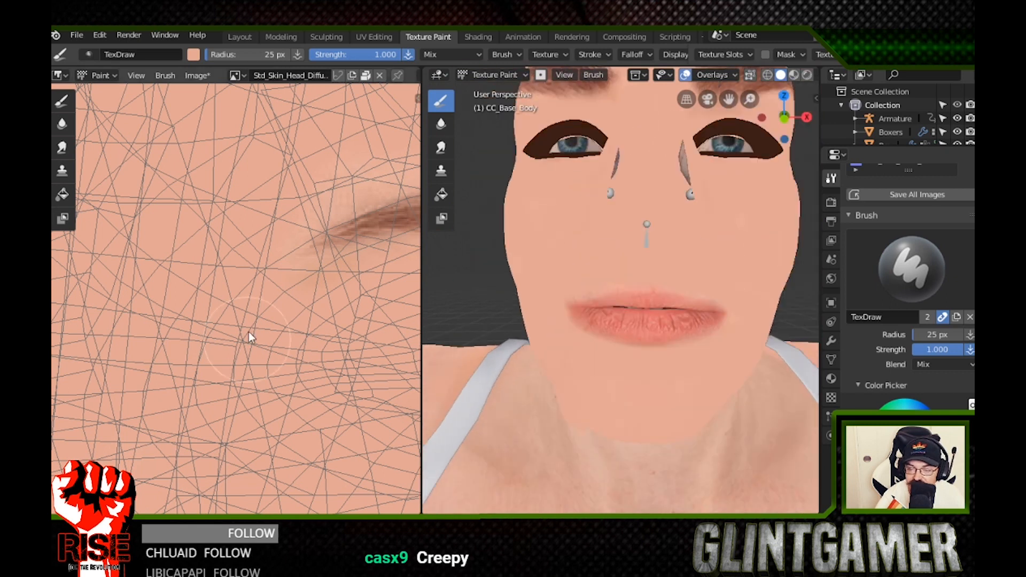
Paint the skin colour close along the edges of the second eyebrow on the head texture.
middle_drag(358, 240, 343, 286)
middle_drag(319, 369, 354, 281)
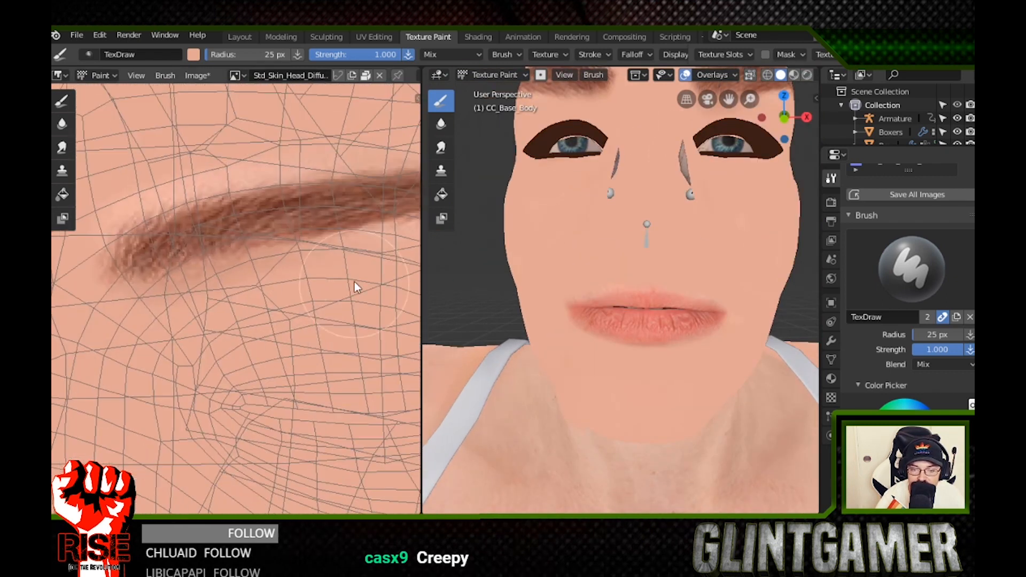
middle_drag(232, 303, 338, 238)
scroll(191, 353, down, 5)
middle_drag(459, 267, 508, 291)
scroll(257, 331, up, 9)
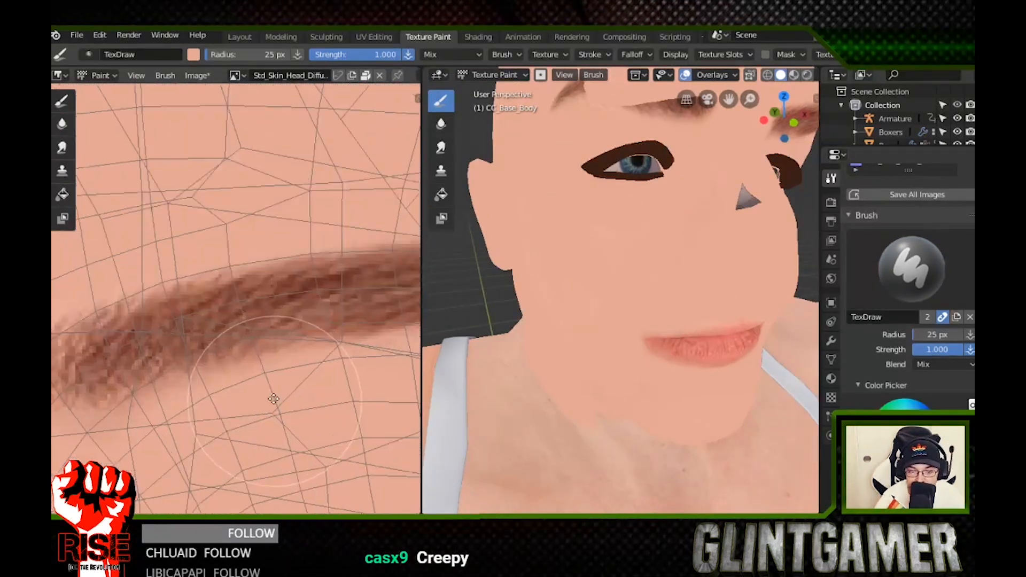
scroll(273, 398, down, 6)
middle_drag(395, 363, 267, 306)
scroll(267, 307, up, 3)
middle_drag(134, 342, 133, 286)
Paint the skin colour along the upper lip's edge and around the corner of the mouth.
scroll(230, 291, down, 3)
scroll(277, 256, up, 6)
middle_drag(230, 267, 138, 347)
middle_drag(679, 364, 556, 310)
middle_drag(320, 238, 199, 245)
middle_drag(267, 250, 382, 240)
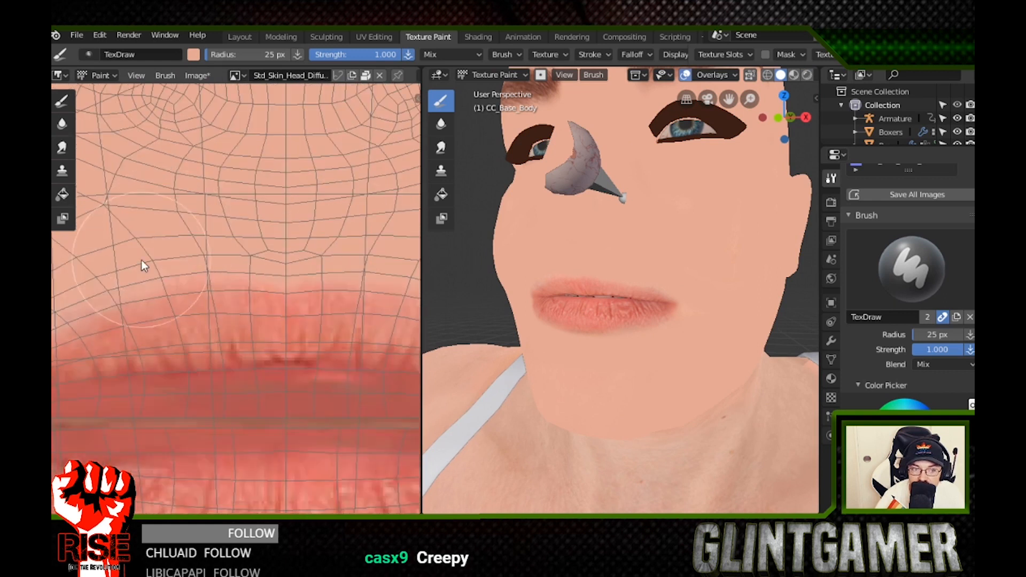
middle_drag(280, 302, 212, 163)
middle_drag(208, 423, 316, 377)
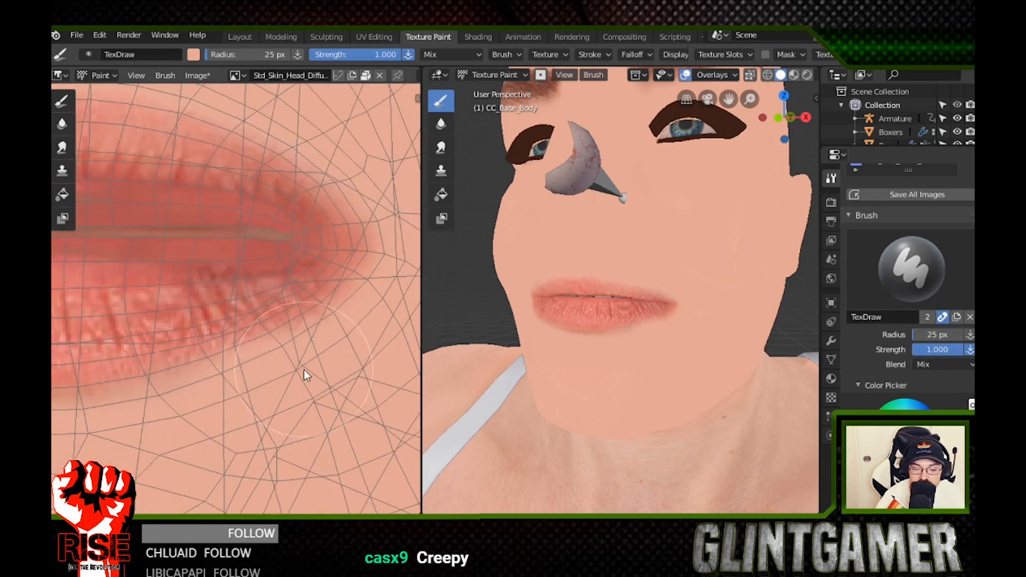
Try painting skin colour beneath the lower lip, then undo both strokes.
middle_drag(213, 398, 329, 345)
drag(307, 347, 248, 361)
drag(229, 368, 207, 371)
key(ctrl+z)
key(ctrl+z)
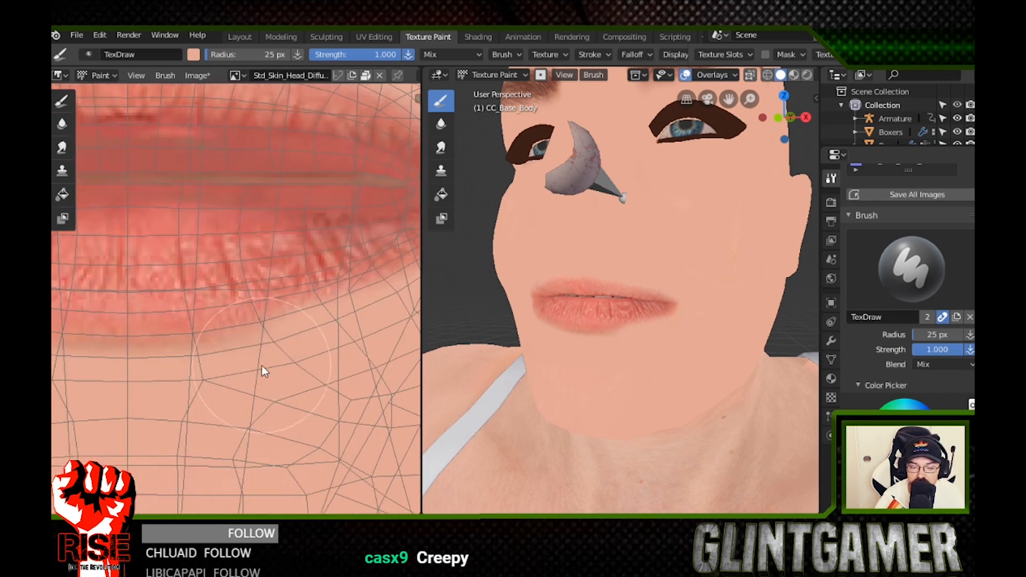
Paint the skin colour along the lower lip's edge and around the opposite corner of the mouth.
middle_drag(262, 365, 287, 371)
drag(277, 368, 115, 393)
middle_drag(114, 393, 300, 348)
middle_drag(115, 300, 270, 322)
drag(271, 322, 155, 210)
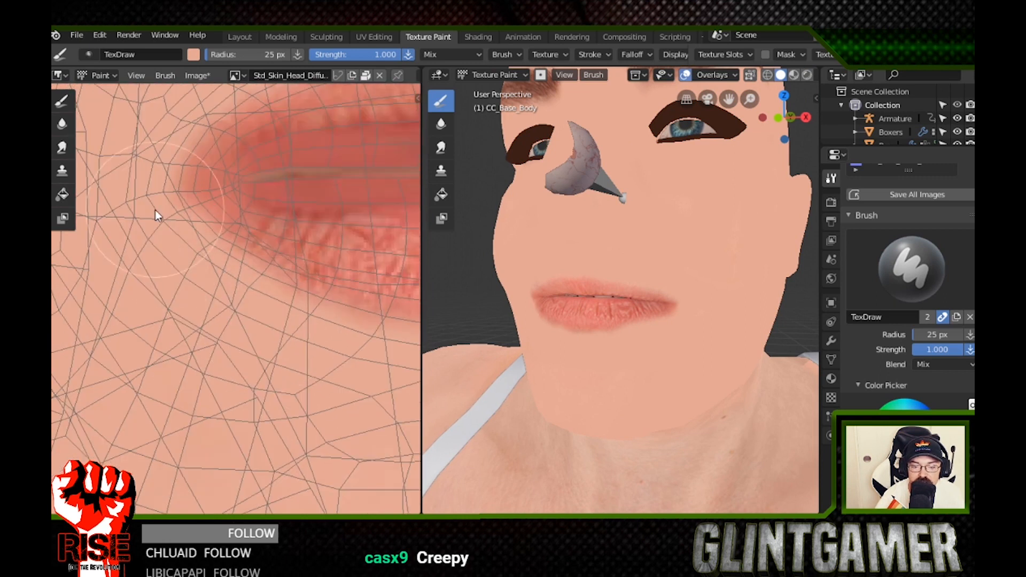
middle_drag(156, 210, 128, 342)
Open the Std_Skin_Arm_Diffuse texture and cover it with the skin colour using a 387 px brush radius.
scroll(615, 347, down, 3)
middle_drag(668, 374, 652, 400)
scroll(614, 374, down, 3)
middle_drag(299, 219, 240, 304)
scroll(240, 305, down, 7)
click(238, 75)
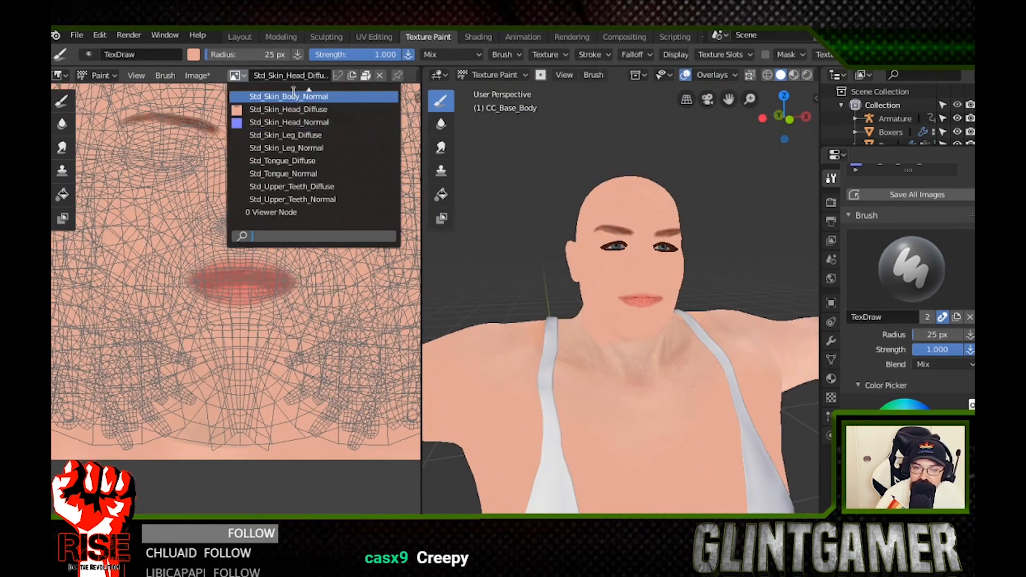
scroll(293, 134, up, 10)
click(289, 211)
right_click(267, 220)
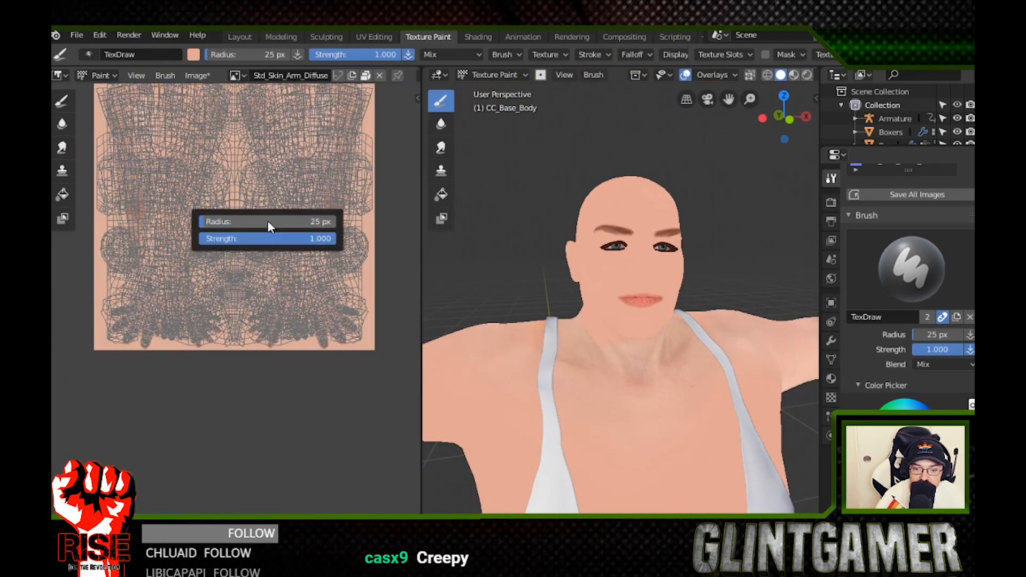
drag(267, 220, 366, 221)
middle_drag(224, 300, 235, 372)
mouse_move(145, 389)
mouse_down()
mouse_move(273, 326)
mouse_move(144, 232)
mouse_move(192, 195)
mouse_up()
Cover the Std_Skin_Body_Diffuse and Std_Skin_Leg_Diffuse textures with the same flat skin colour.
click(238, 75)
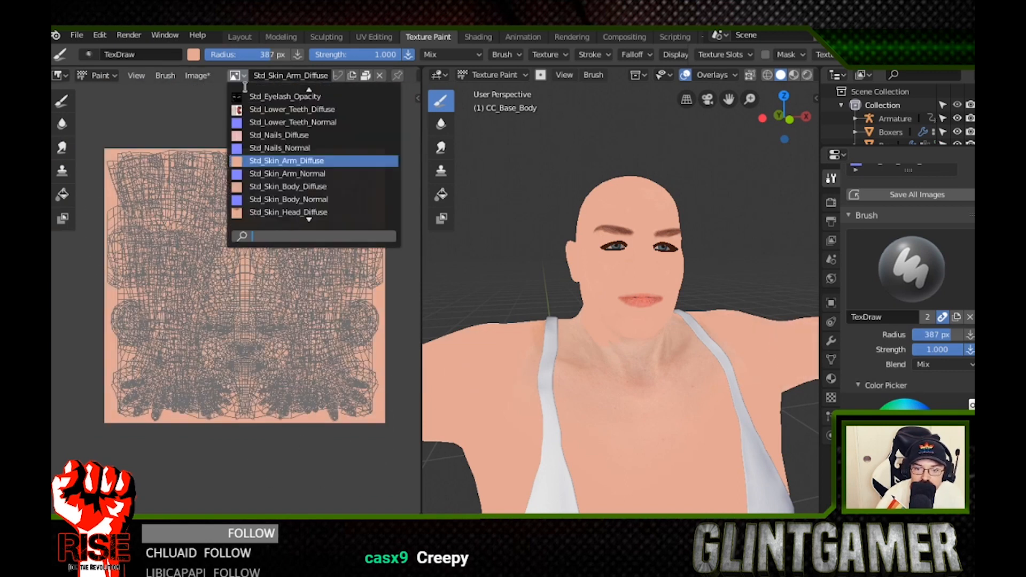
click(287, 186)
click(235, 76)
scroll(325, 189, down, 3)
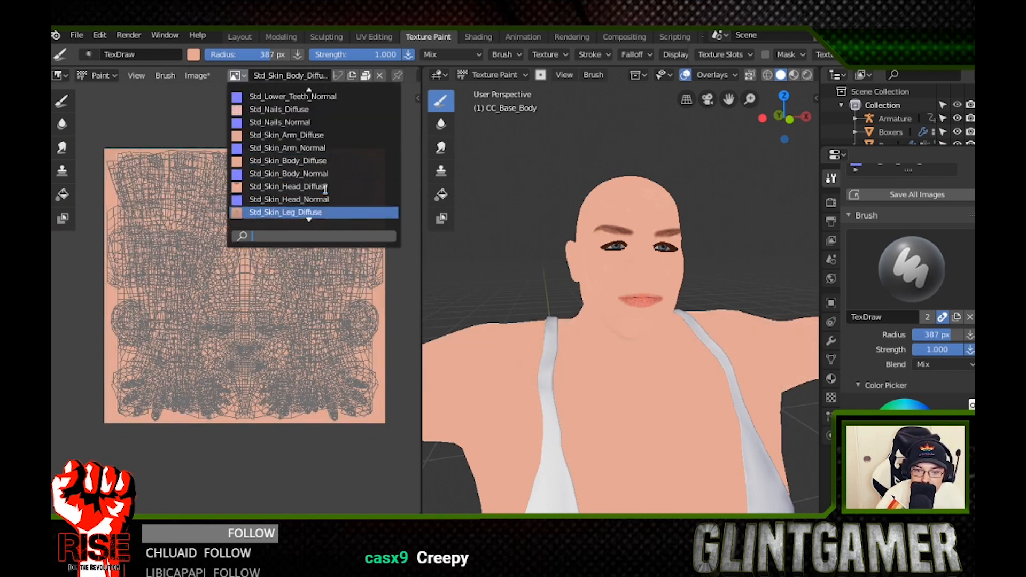
click(308, 212)
mouse_move(118, 171)
mouse_down()
mouse_move(338, 162)
mouse_move(274, 242)
mouse_up()
scroll(782, 408, down, 5)
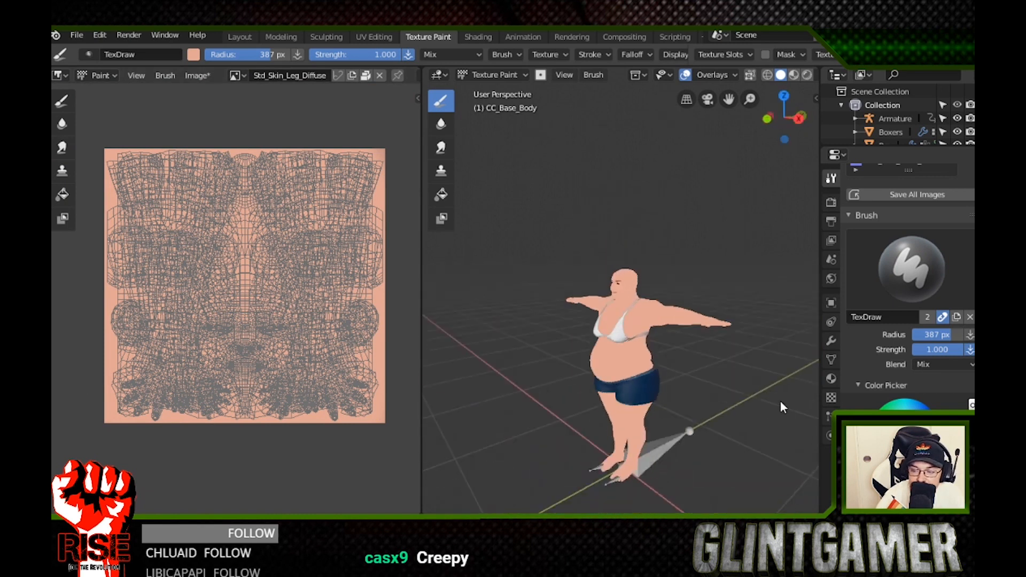
Save the repainted Std_Skin_Leg_Diffuse and Std_Skin_Arm_Diffuse textures.
middle_drag(783, 408, 743, 369)
key(alt+s)
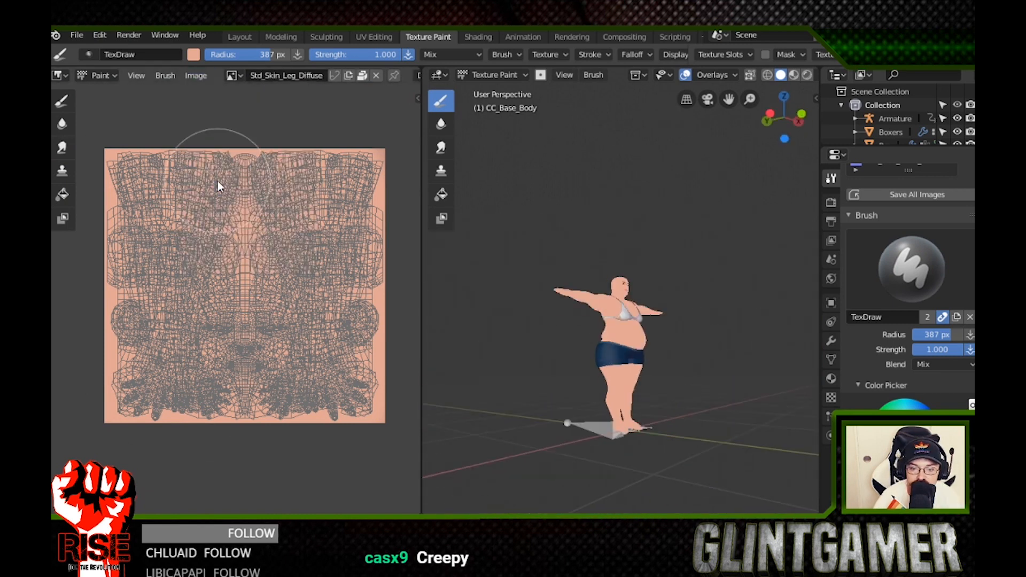
click(235, 76)
scroll(269, 98, up, 1)
click(269, 96)
click(235, 75)
click(263, 134)
click(199, 75)
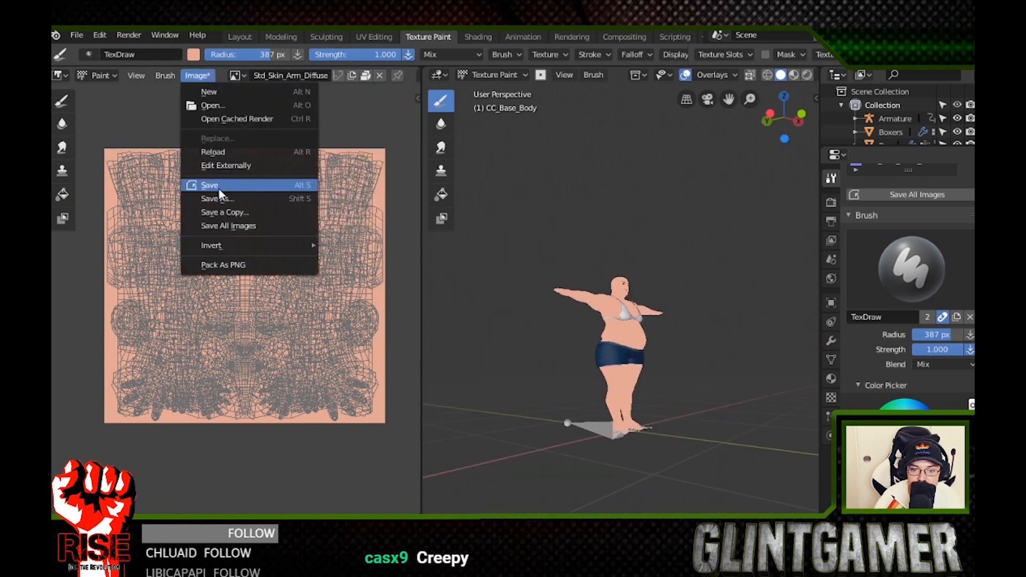
click(219, 189)
Save the Std_Nails_Diffuse texture and check the body and leg diffuse textures for unsaved changes.
click(235, 75)
scroll(303, 214, down, 3)
click(299, 200)
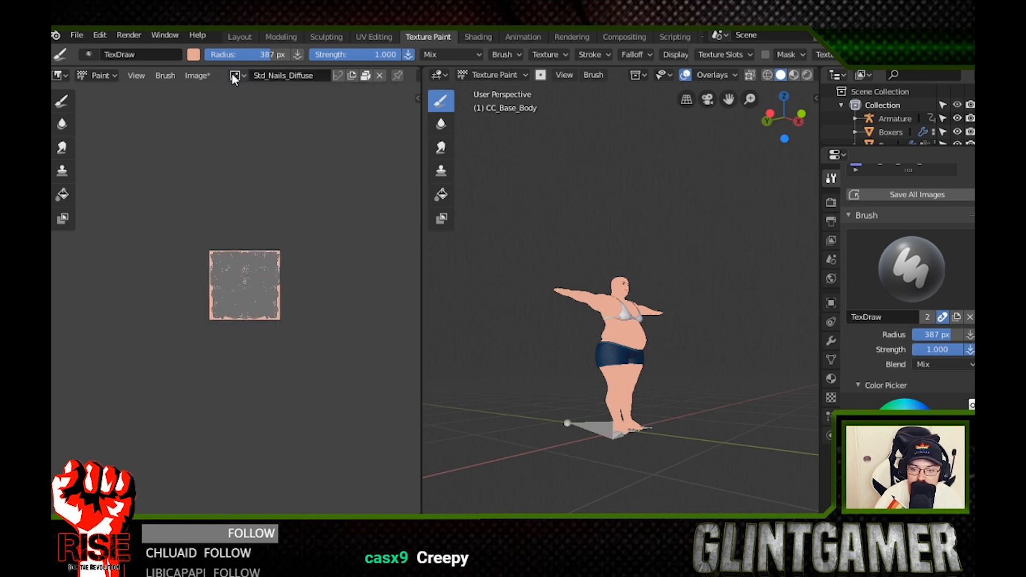
click(197, 76)
click(213, 186)
click(235, 76)
click(288, 186)
click(199, 77)
click(233, 75)
click(297, 187)
click(234, 75)
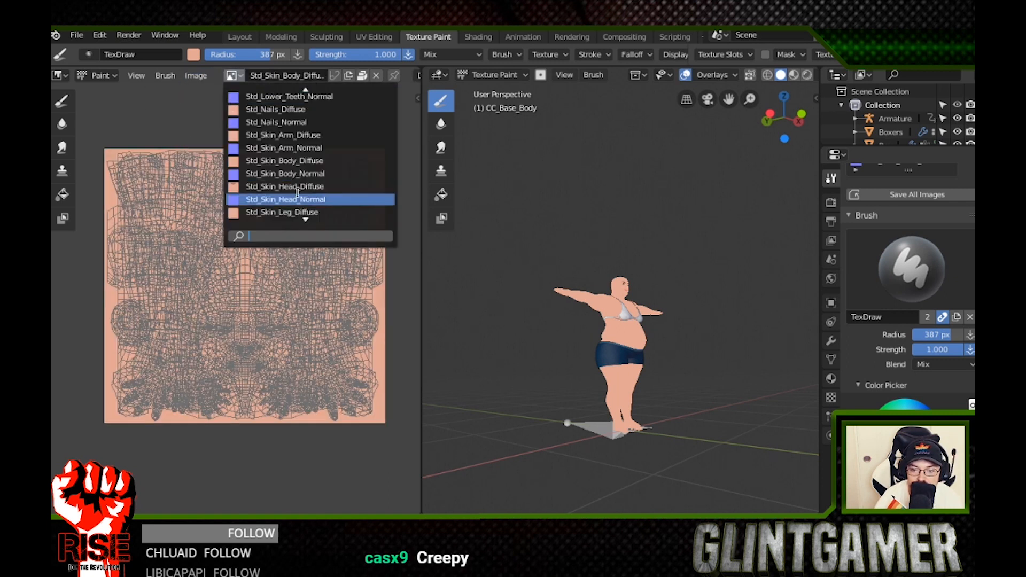
click(296, 212)
Open the Std_Skin_Head_Diffuse texture at the mouth and set up the Soften brush with a 28 px radius.
click(237, 78)
click(302, 109)
scroll(226, 256, up, 6)
middle_drag(227, 256, 244, 75)
click(63, 131)
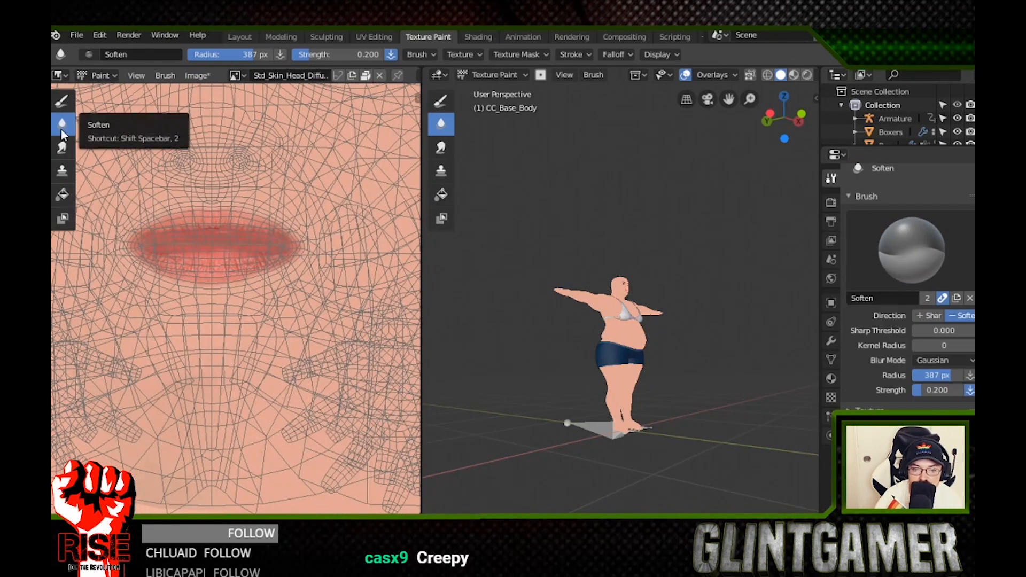
right_click(141, 180)
drag(140, 180, 45, 179)
Soften the lower lip's shading and raise the Soften brush strength to 1.000.
scroll(179, 262, up, 4)
drag(231, 296, 255, 312)
right_click(257, 249)
drag(258, 267, 320, 266)
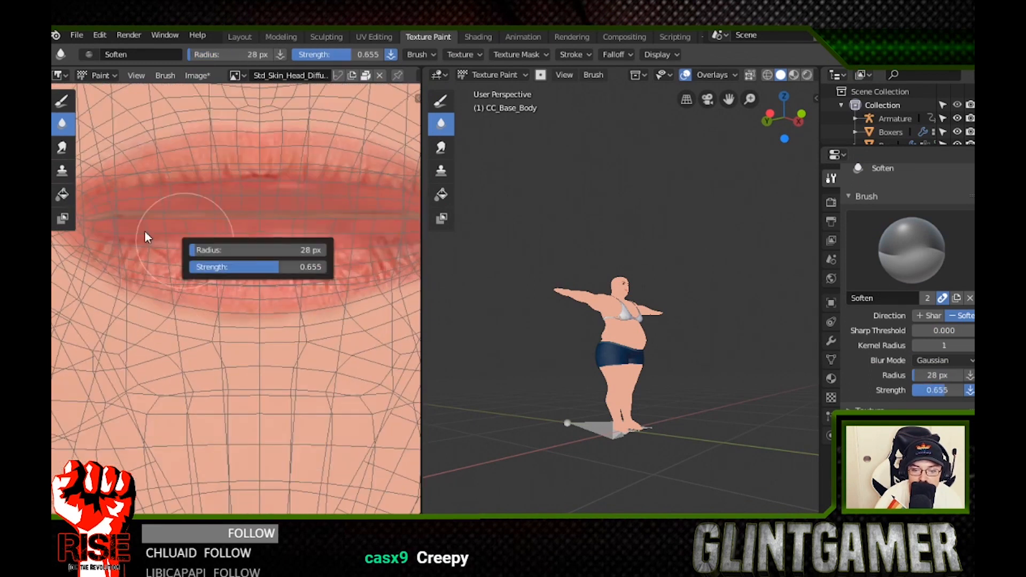
middle_drag(279, 266, 161, 313)
drag(351, 55, 389, 54)
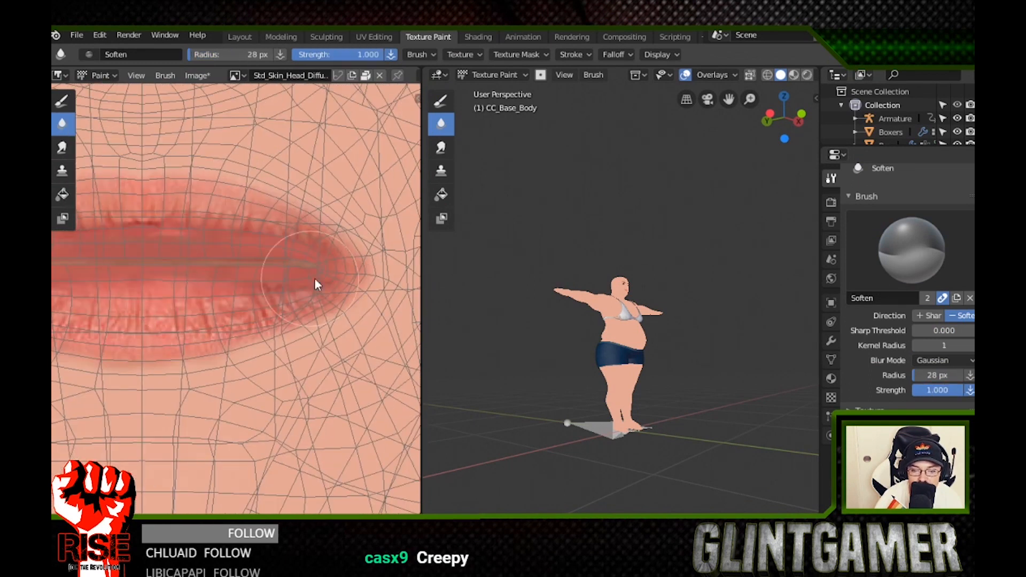
Sample the lip colour and paint over the lower lip with a 16 px Draw brush at 0.250 strength.
click(62, 102)
key(s)
right_click(152, 239)
drag(151, 238, 147, 239)
right_click(141, 266)
drag(123, 283, 14, 283)
drag(164, 315, 261, 289)
middle_drag(64, 306, 117, 294)
drag(221, 329, 96, 307)
middle_drag(62, 276, 136, 273)
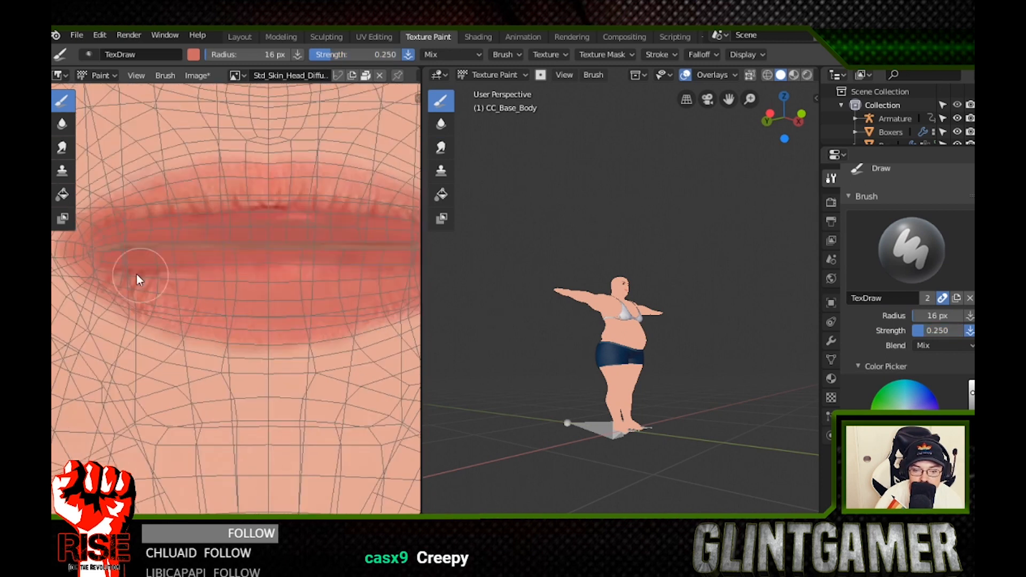
Paint the sampled lip colour over the upper lip and both corners of the mouth.
middle_drag(313, 180, 203, 255)
drag(203, 255, 267, 305)
middle_drag(153, 273, 247, 278)
drag(247, 277, 96, 323)
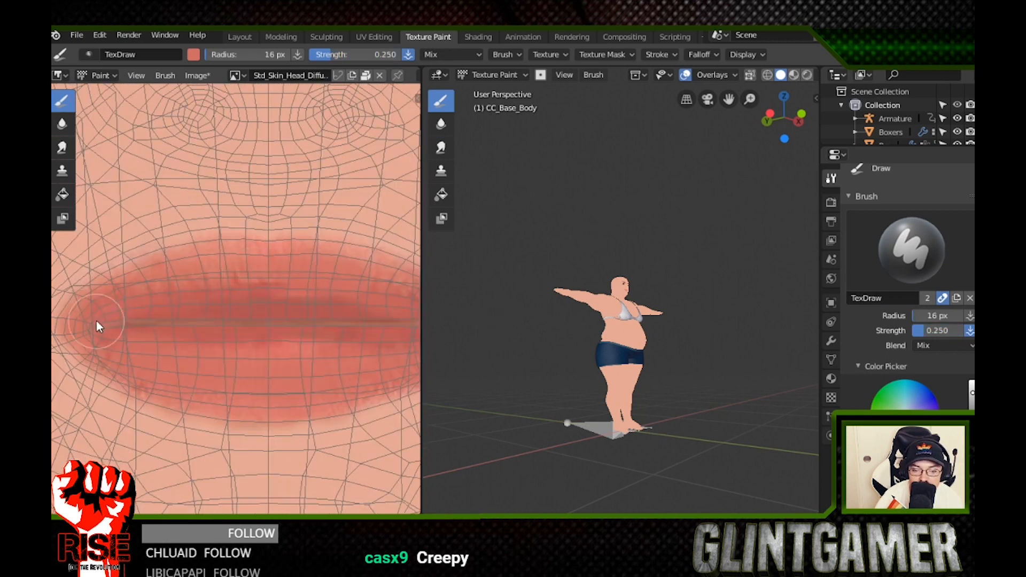
middle_drag(341, 342, 234, 315)
middle_drag(117, 240, 208, 265)
middle_drag(316, 369, 243, 349)
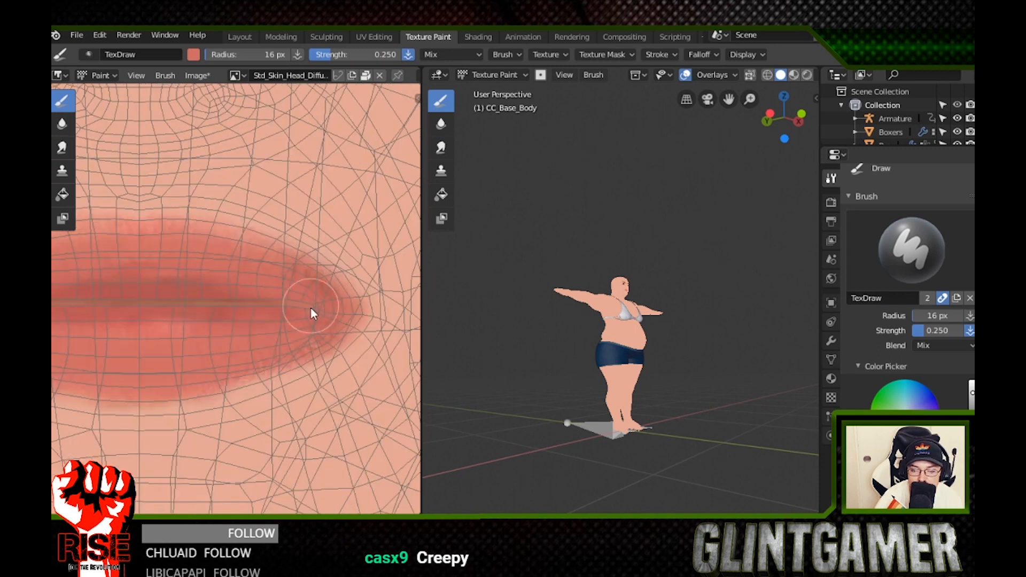
Examine the repainted lips on the head texture and on the character's face from the front.
scroll(614, 310, up, 10)
middle_drag(641, 299, 561, 326)
scroll(214, 267, up, 1)
middle_drag(203, 320, 377, 298)
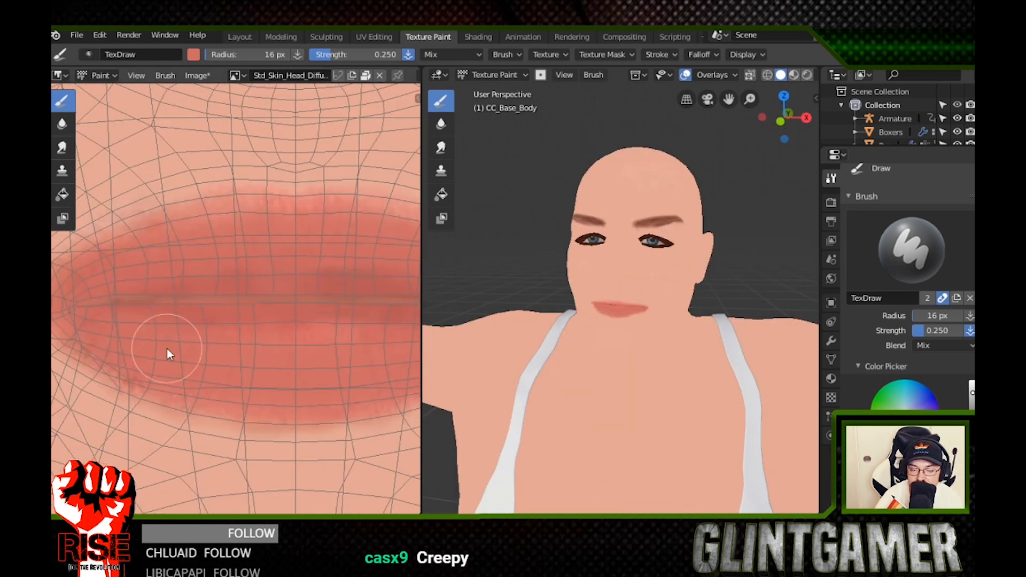
scroll(147, 274, down, 1)
middle_drag(224, 291, 58, 295)
scroll(198, 304, down, 1)
middle_drag(197, 303, 269, 380)
middle_drag(563, 336, 580, 322)
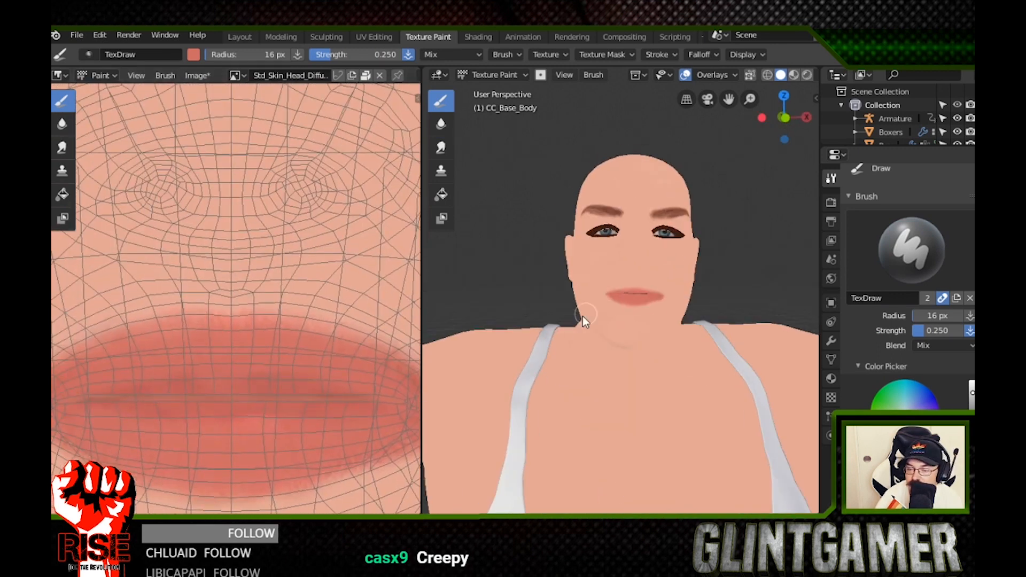
scroll(240, 406, down, 1)
middle_drag(240, 409, 187, 332)
scroll(274, 315, up, 2)
scroll(274, 314, down, 4)
Sample the brown eyebrow colour and set the Draw brush to a 3 px radius and 1.000 strength.
middle_drag(272, 224, 309, 465)
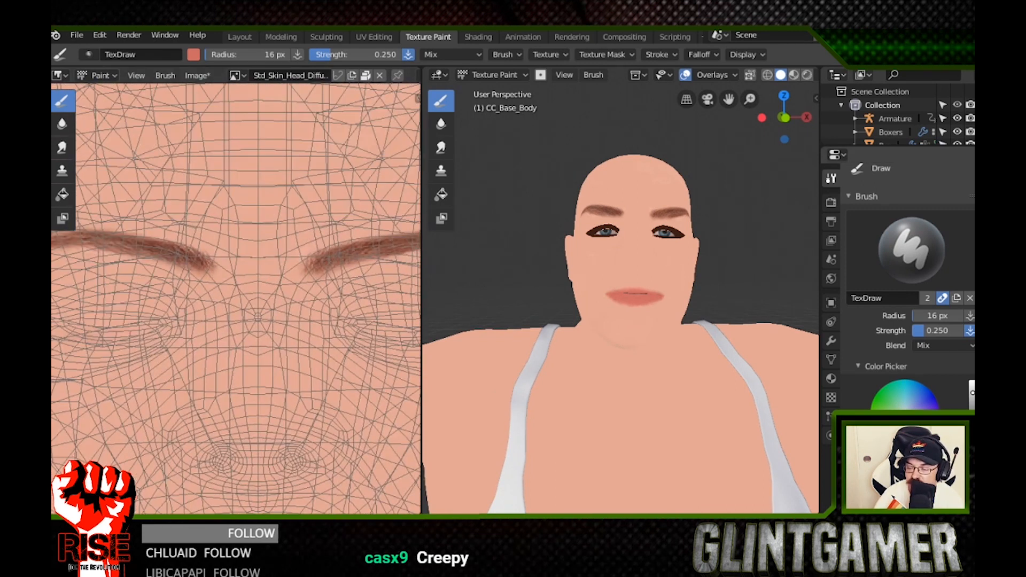
key(s)
scroll(351, 285, up, 3)
middle_drag(350, 283, 179, 331)
right_click(169, 264)
drag(169, 263, 121, 264)
scroll(153, 304, up, 4)
middle_drag(91, 299, 156, 304)
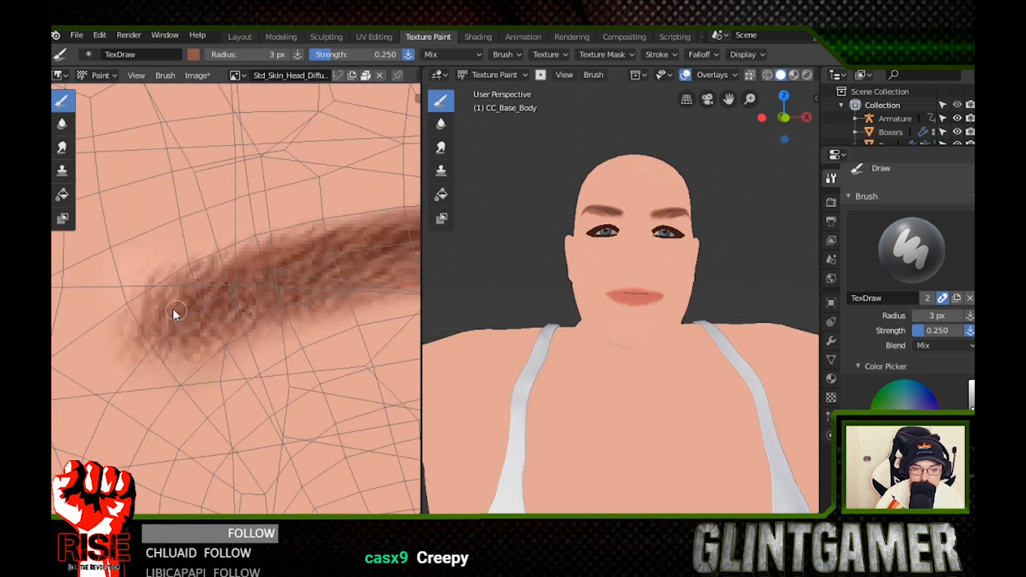
right_click(172, 309)
drag(172, 326, 275, 326)
Paint the texture's right-hand eyebrow solid brown from its inner end to its outer tip.
mouse_move(160, 315)
mouse_down()
mouse_move(151, 350)
mouse_move(201, 304)
mouse_up()
middle_drag(203, 297, 130, 299)
drag(131, 299, 158, 283)
scroll(287, 259, down, 1)
middle_drag(287, 258, 204, 282)
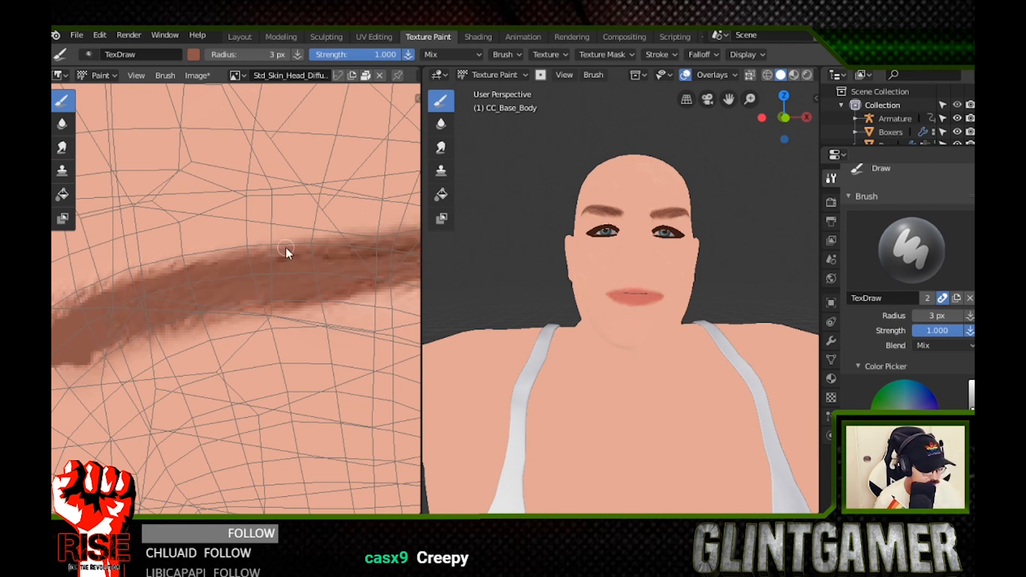
middle_drag(285, 247, 111, 285)
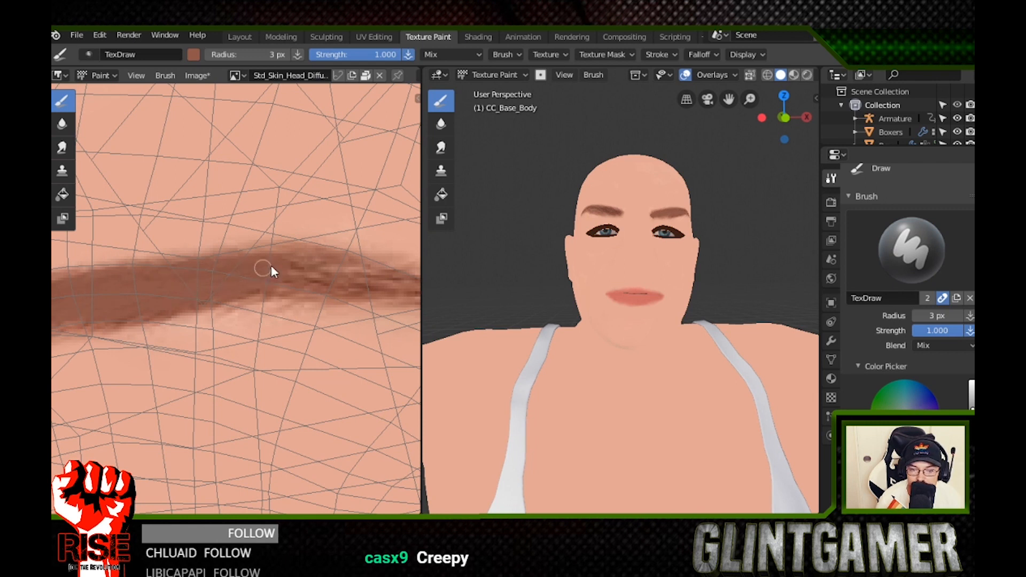
middle_drag(215, 293, 177, 291)
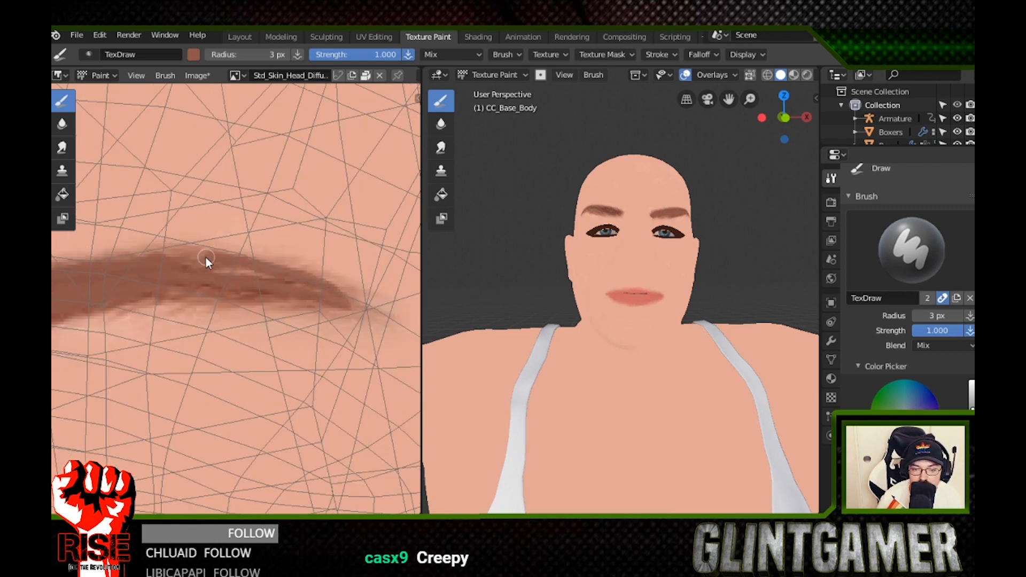
mouse_move(138, 300)
middle_down()
mouse_move(168, 231)
mouse_move(133, 259)
middle_up()
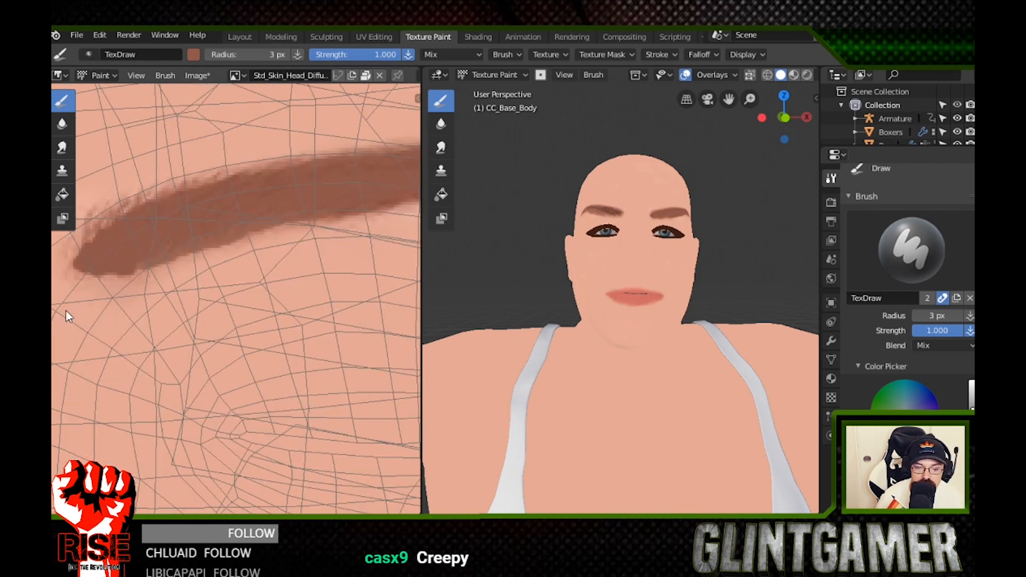
Paint the inner part of the opposite eyebrow brown and check it on the character's face from the side.
middle_drag(66, 316, 213, 263)
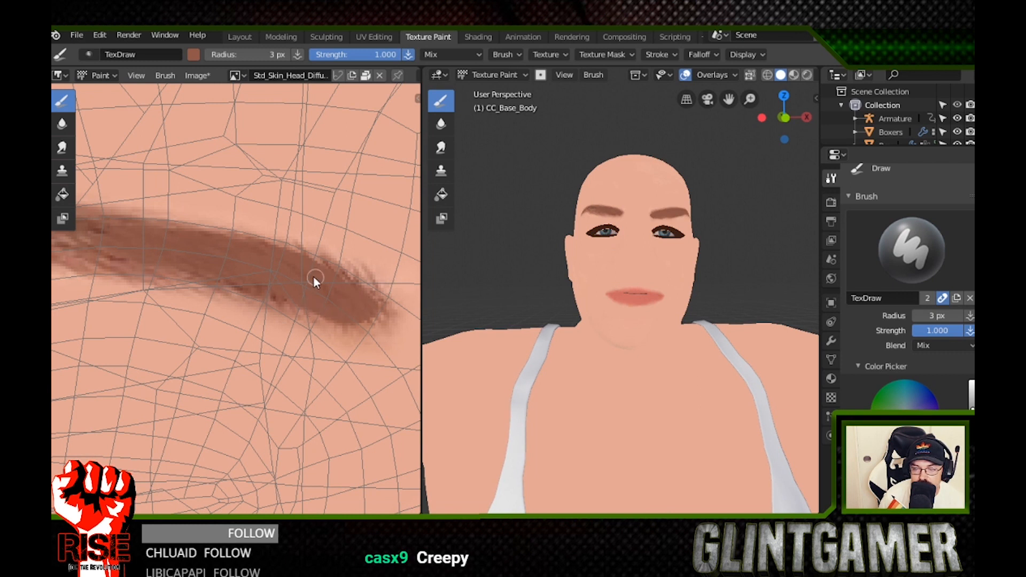
scroll(487, 192, up, 3)
key(KP_1)
middle_drag(611, 256, 662, 288)
scroll(671, 258, up, 3)
scroll(470, 253, down, 8)
scroll(741, 274, up, 8)
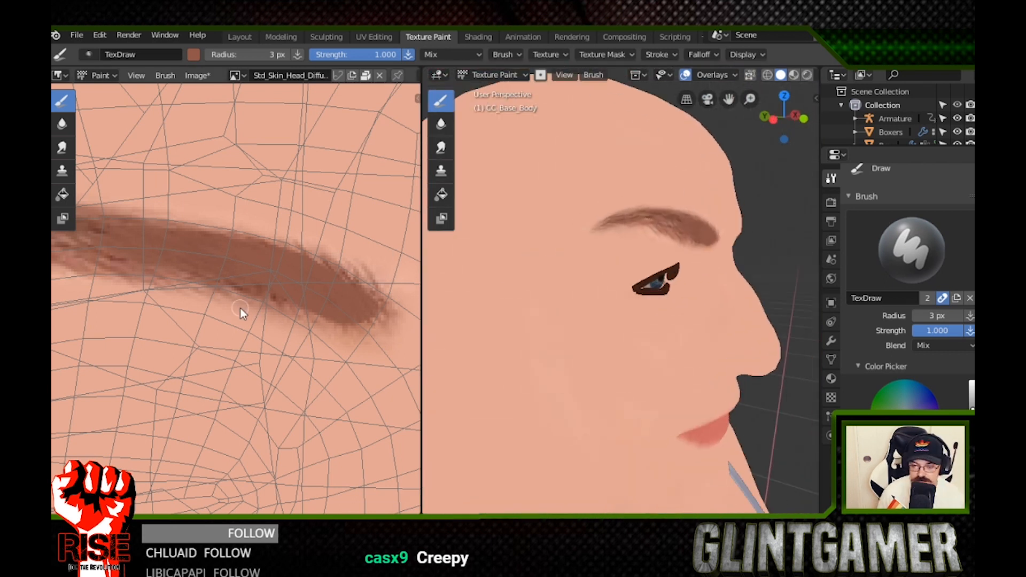
Fill the middle and tapered outer end of the texture's left-hand eyebrow with the same brown.
middle_drag(180, 255, 238, 287)
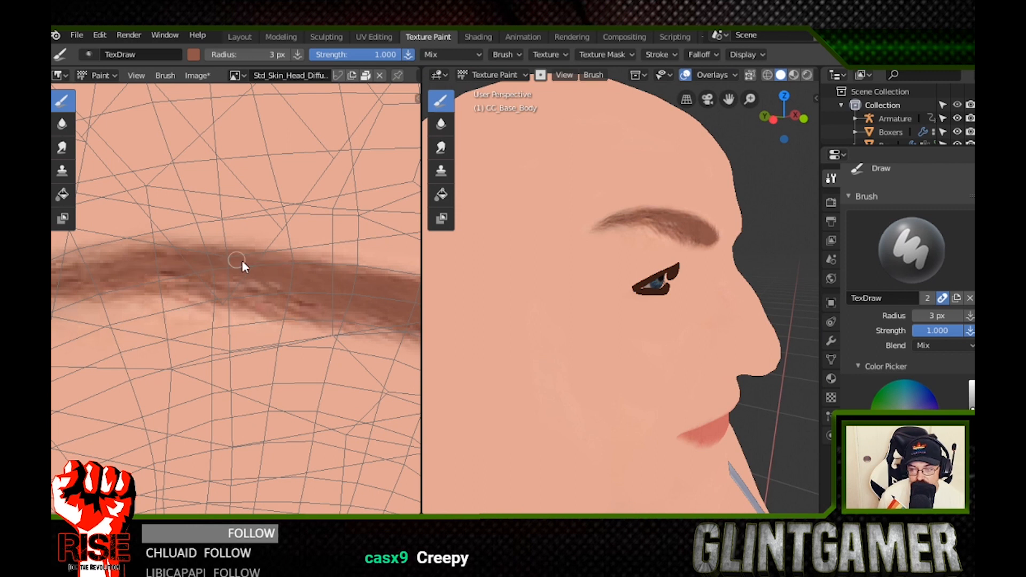
drag(109, 260, 251, 289)
drag(123, 289, 286, 314)
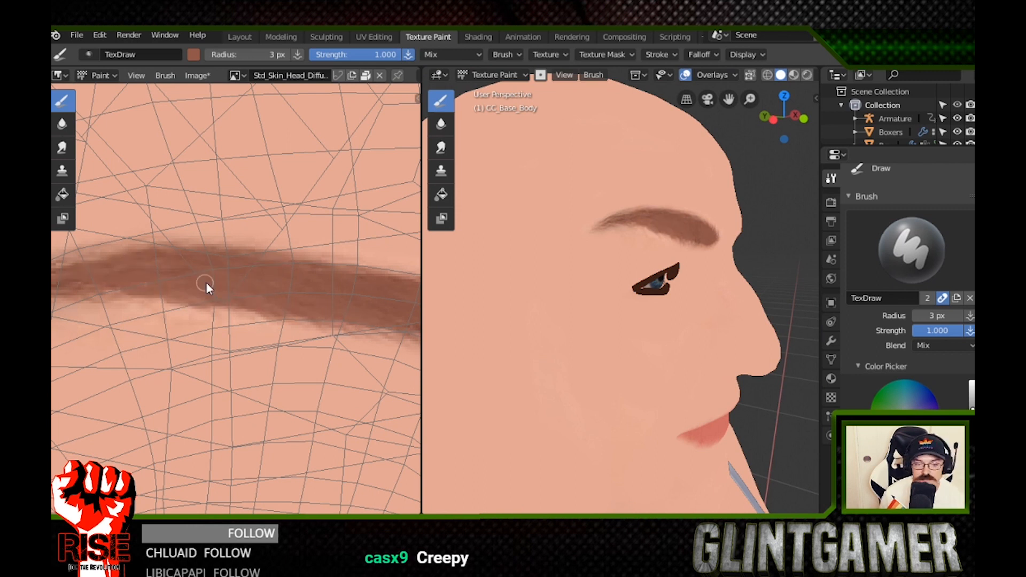
middle_drag(206, 283, 394, 250)
drag(188, 271, 142, 278)
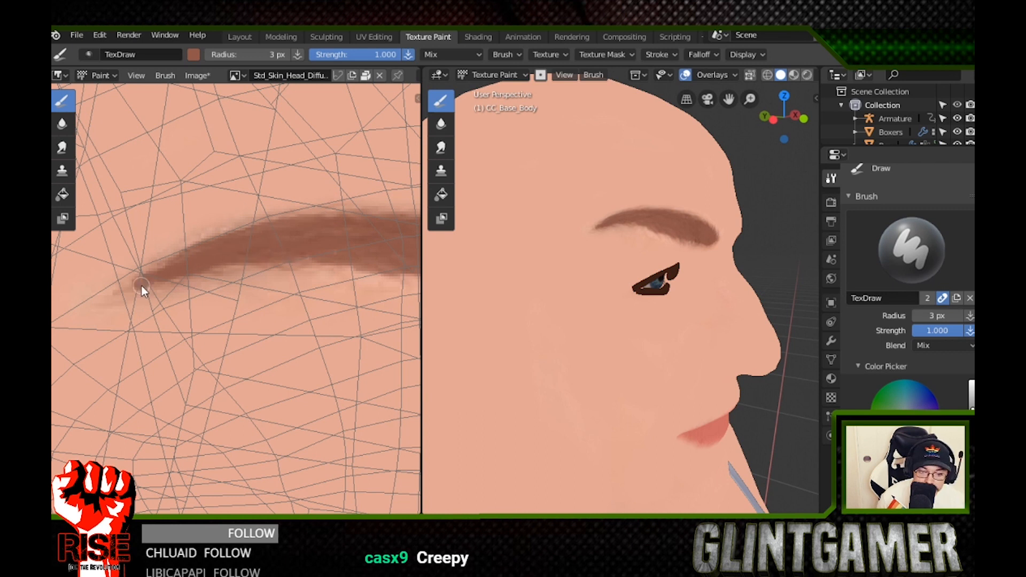
middle_drag(359, 252, 281, 249)
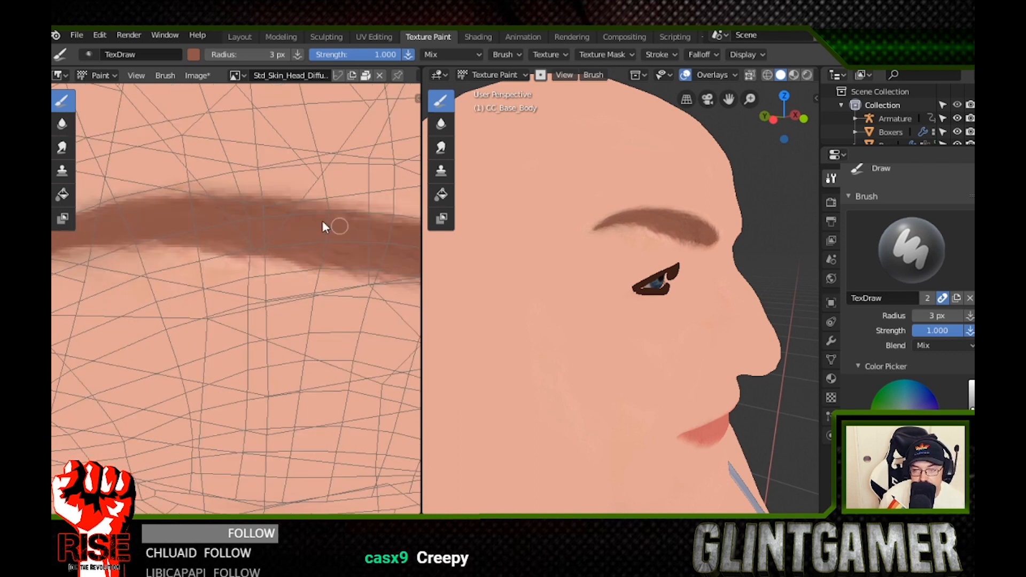
Sample the skin colour and clean up the edges of the texture's left-hand eyebrow with it.
middle_drag(772, 243, 704, 229)
middle_drag(349, 310, 172, 251)
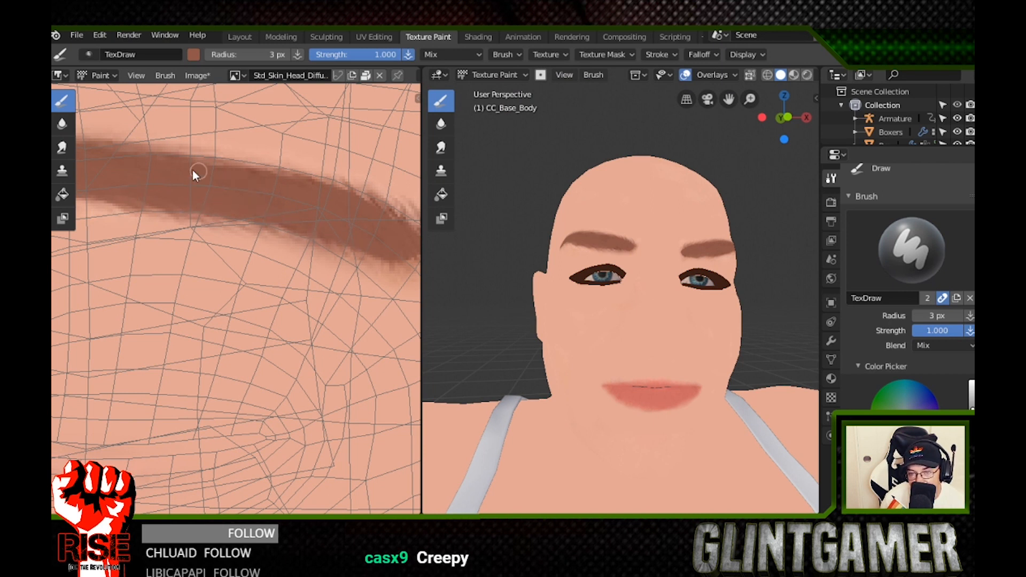
key(s)
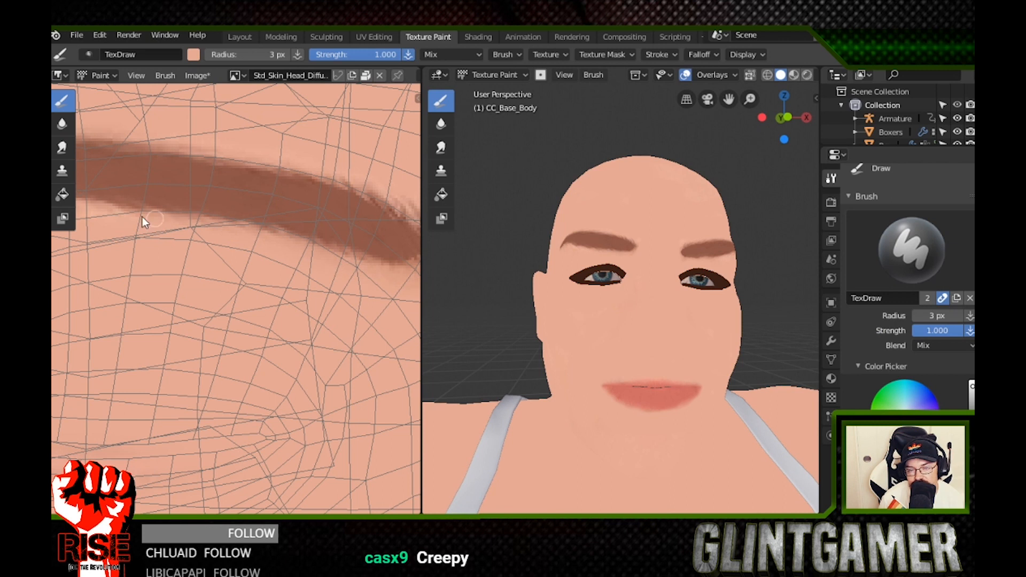
middle_drag(142, 217, 314, 254)
middle_drag(233, 274, 392, 267)
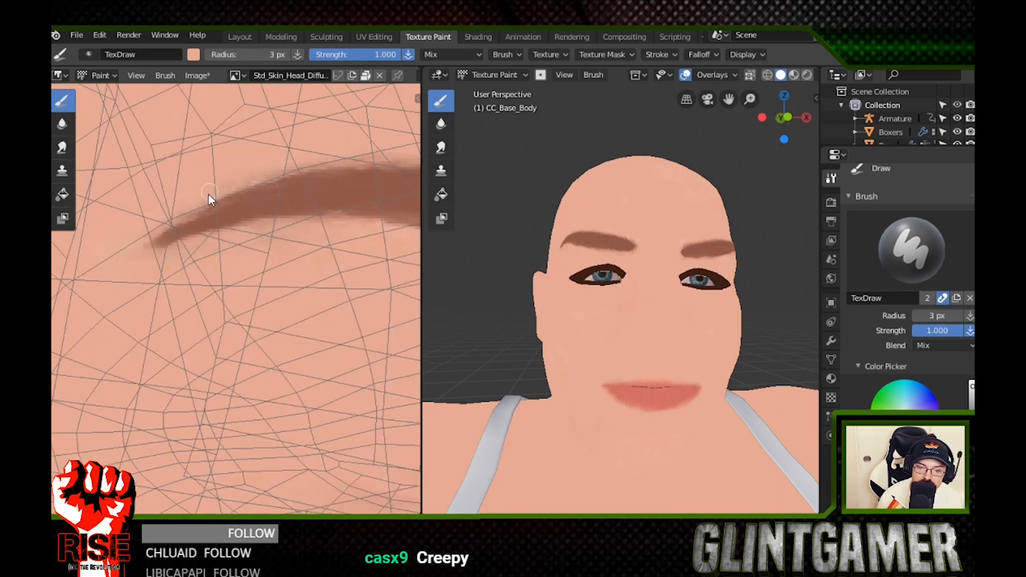
middle_drag(406, 148, 212, 238)
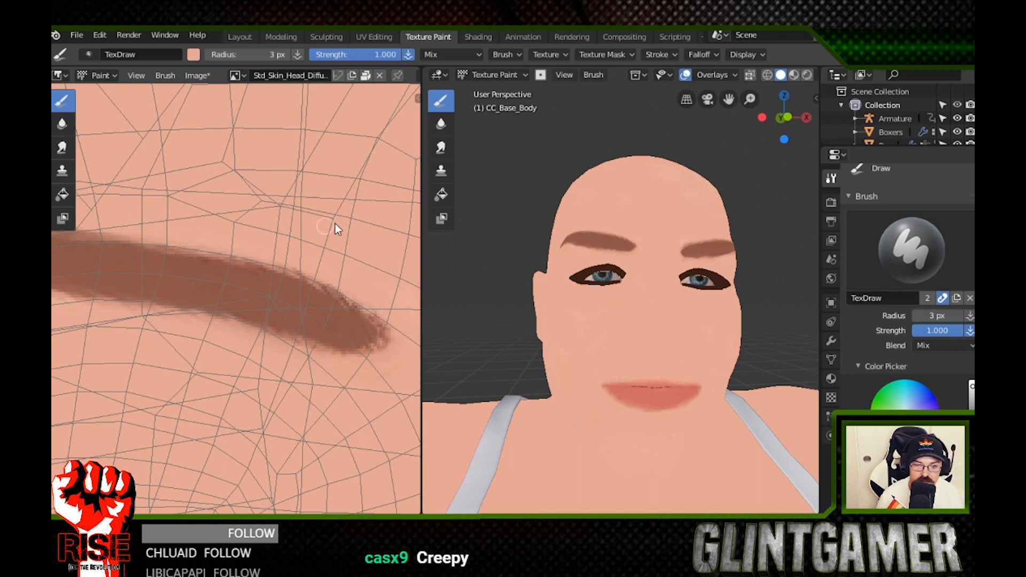
Paint the skin colour around the texture's right-hand eyebrow to clean up its edges and outer tip.
middle_drag(382, 373, 137, 364)
middle_drag(374, 297, 84, 301)
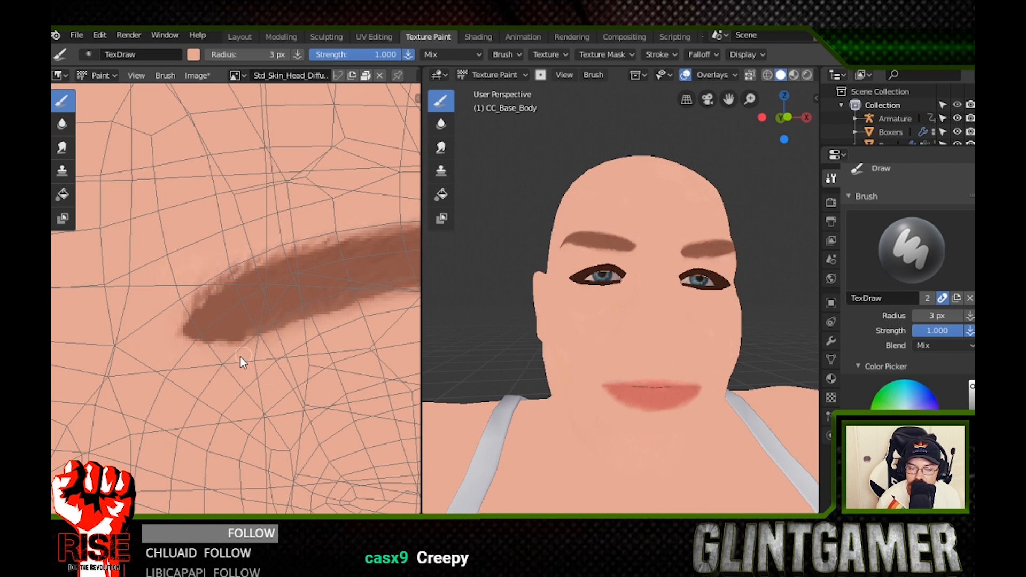
middle_drag(289, 231, 110, 287)
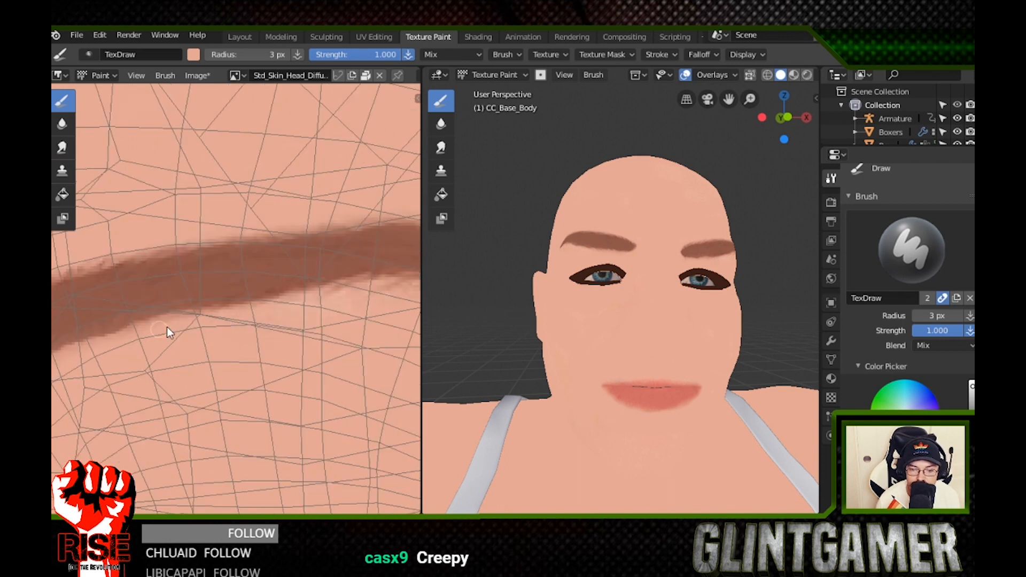
mouse_move(318, 323)
middle_down()
mouse_move(172, 296)
mouse_move(209, 273)
mouse_move(199, 280)
middle_up()
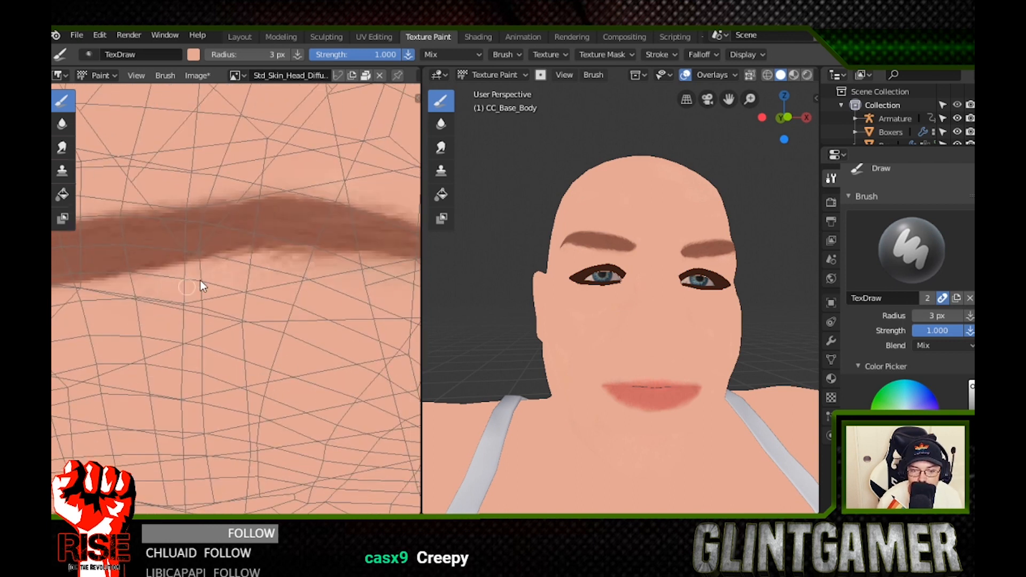
middle_drag(235, 332, 250, 262)
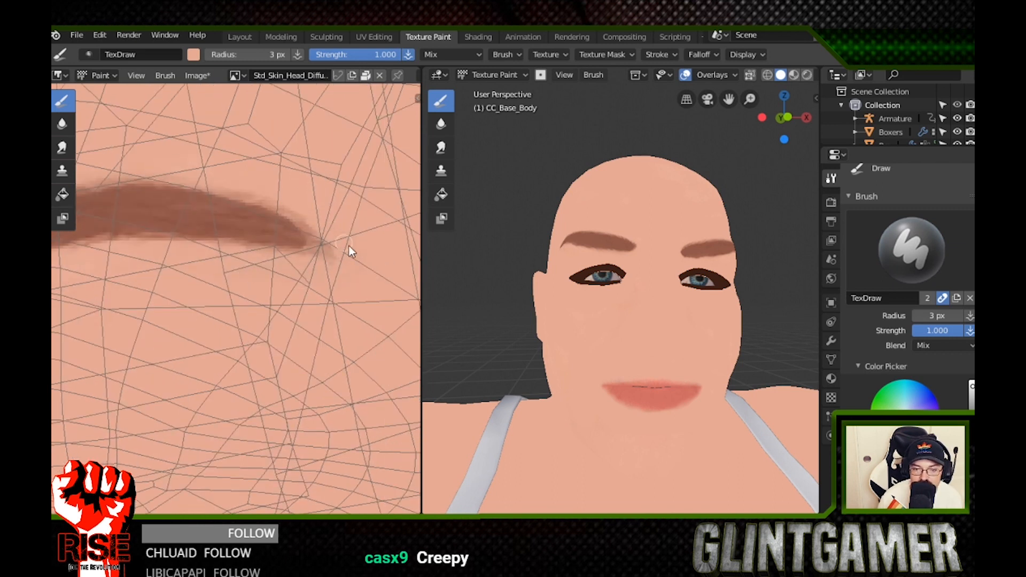
mouse_move(229, 151)
middle_down()
mouse_move(290, 137)
mouse_move(402, 165)
middle_up()
middle_drag(161, 201, 326, 162)
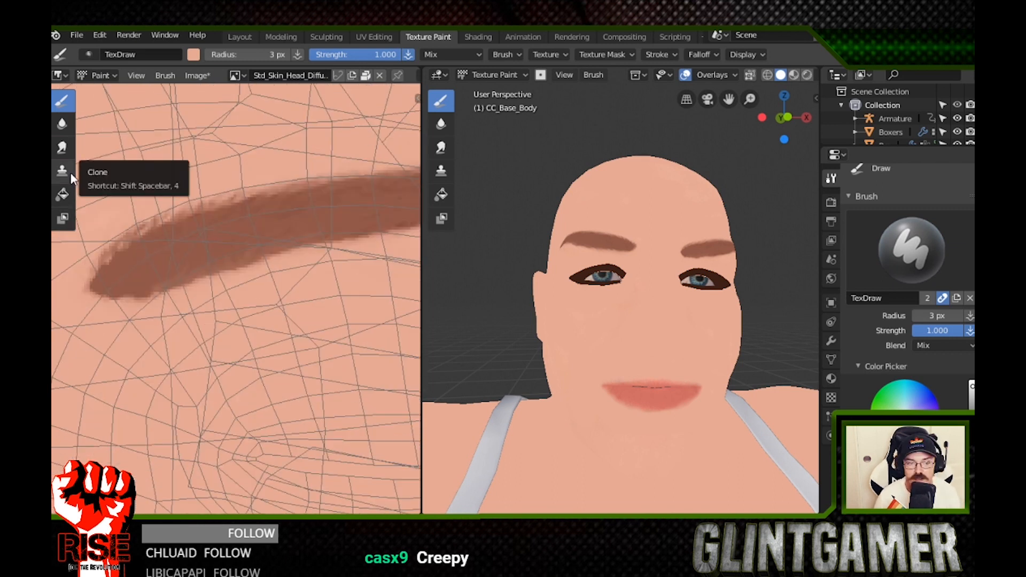
Examine the lip edges along the head texture and check the painted face and body on the 3D character.
middle_drag(176, 416, 231, 298)
mouse_move(231, 444)
middle_down()
mouse_move(277, 235)
mouse_move(288, 256)
middle_up()
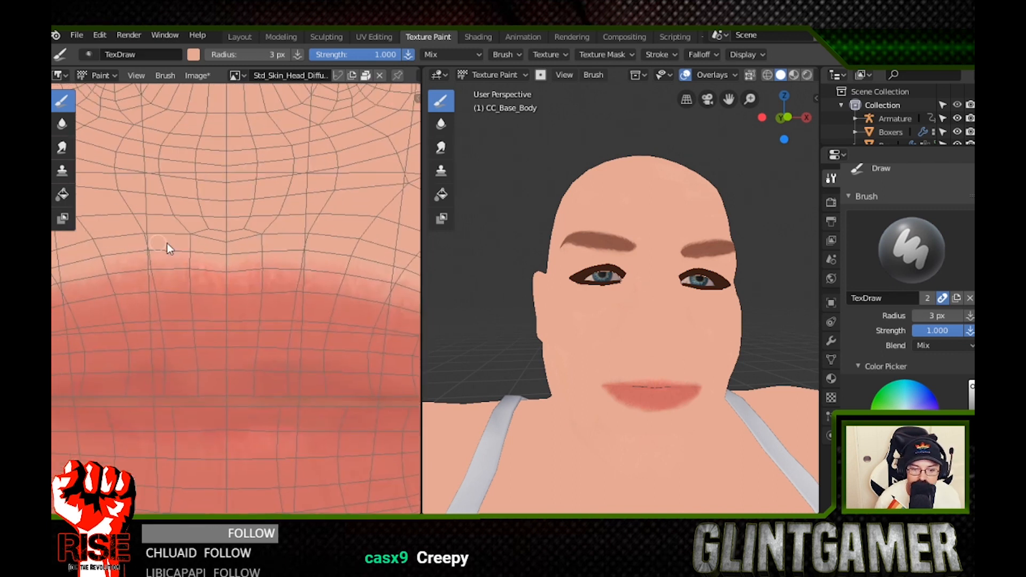
scroll(168, 245, down, 1)
middle_drag(58, 342, 135, 274)
middle_drag(160, 397, 165, 324)
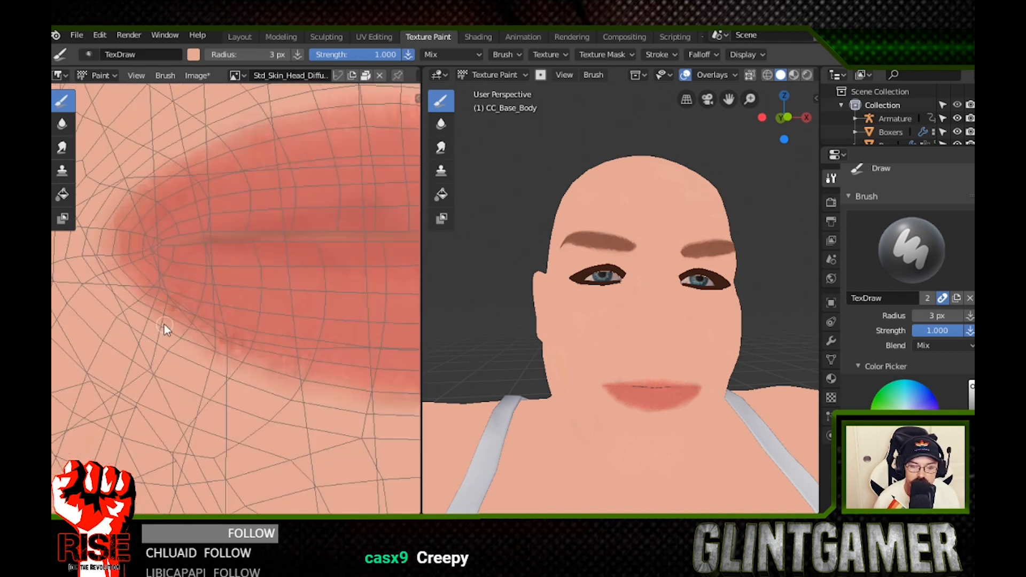
middle_drag(382, 385, 225, 317)
middle_drag(414, 333, 287, 324)
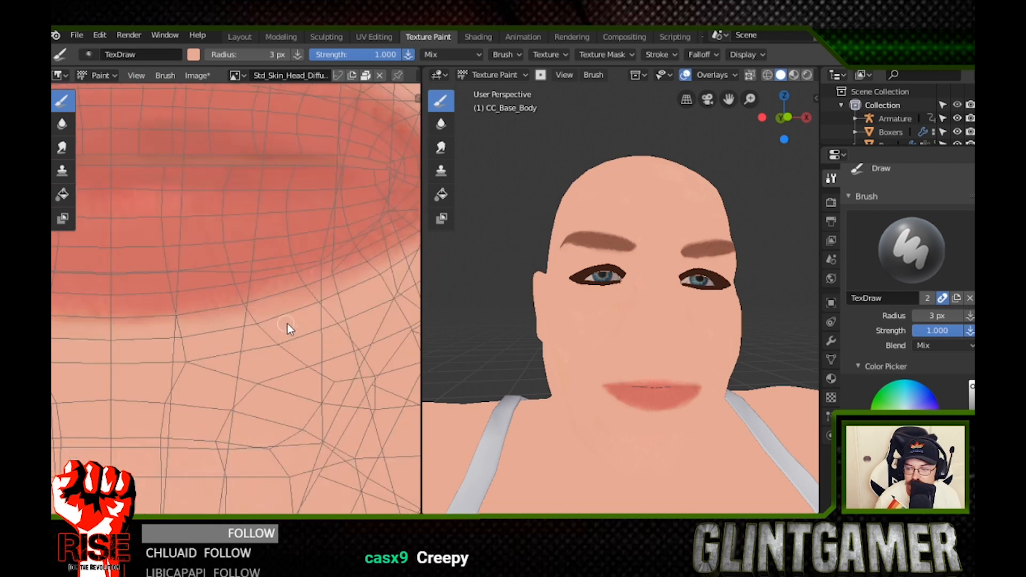
middle_drag(408, 214, 304, 264)
middle_drag(380, 241, 361, 280)
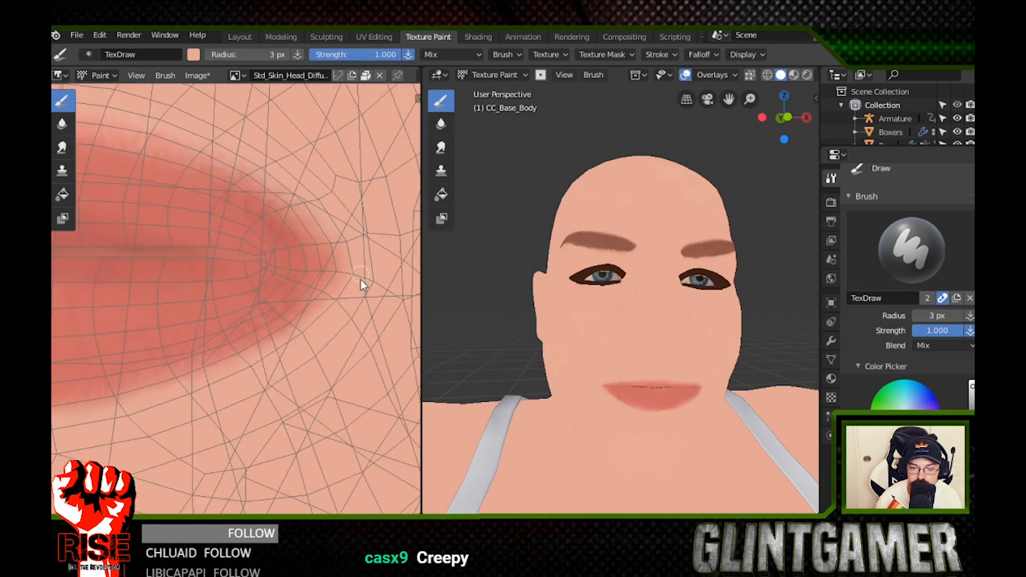
middle_drag(331, 169, 355, 275)
scroll(257, 225, down, 8)
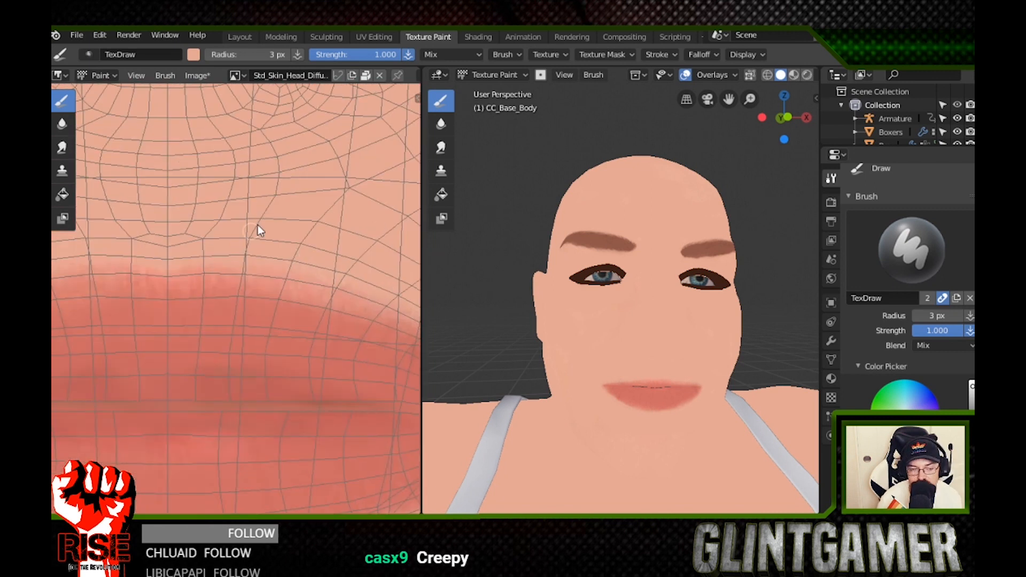
mouse_move(641, 326)
middle_down()
mouse_move(527, 331)
mouse_move(620, 332)
middle_up()
scroll(620, 332, down, 2)
mouse_move(718, 327)
middle_down()
mouse_move(669, 320)
mouse_move(686, 348)
middle_up()
key(f)
click(654, 263)
middle_drag(593, 385, 628, 334)
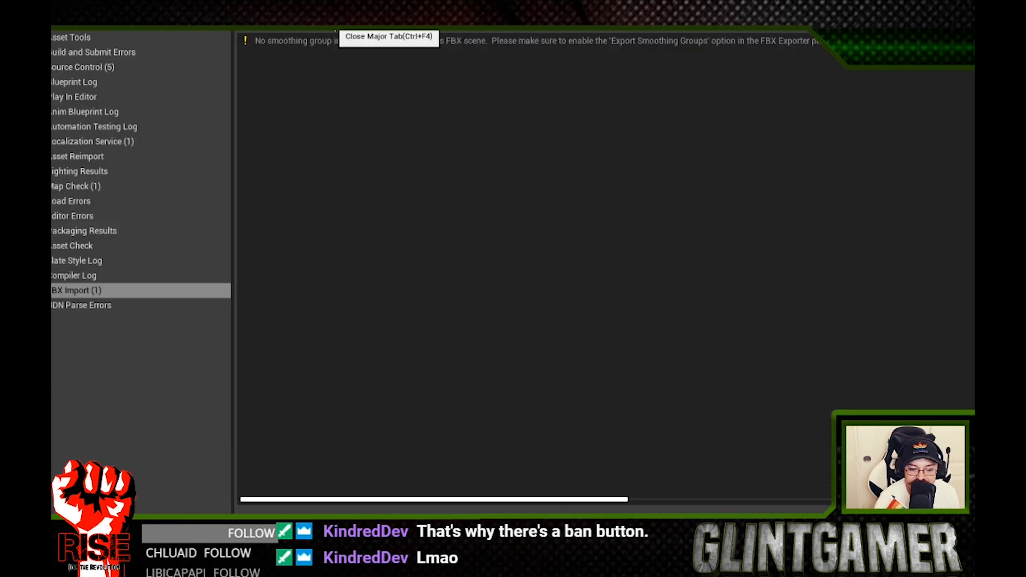
Switch to Unreal Editor, dismiss the message log, and open the FatCatCCToUnreal skeletal mesh to examine the imported character.
click(335, 31)
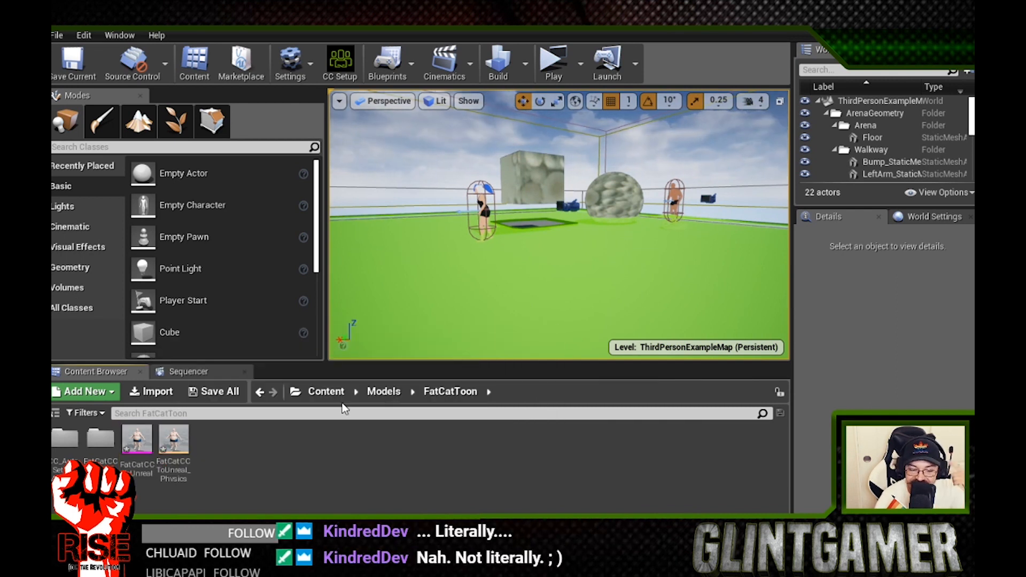
double_click(138, 441)
scroll(590, 331, up, 5)
alt+drag(590, 331, 566, 342)
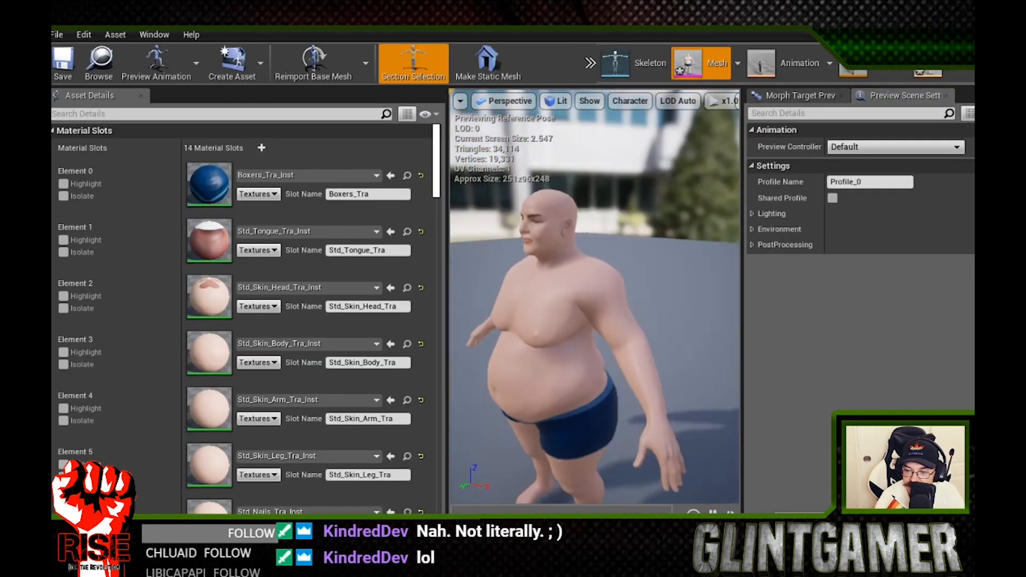
Browse to the ThirdPersonBP Blueprints folder and open the FatCat character blueprint.
click(240, 23)
click(326, 391)
double_click(357, 449)
double_click(69, 449)
right_click(73, 450)
key(Escape)
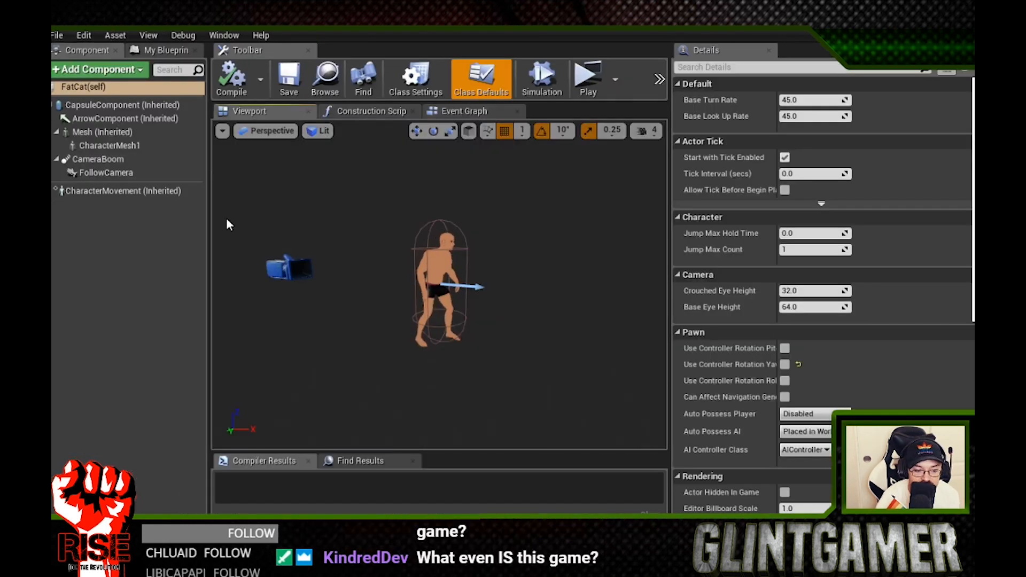
Set the FatCat blueprint's character mesh to FatCatCCToUnreal and check how it fits its capsule.
click(102, 132)
click(851, 394)
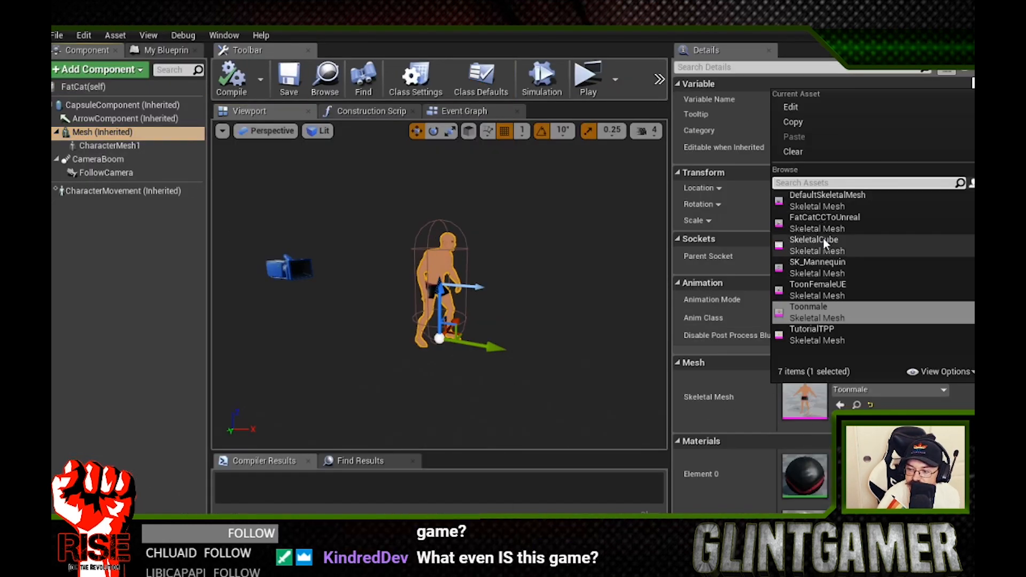
click(821, 218)
scroll(609, 287, up, 5)
mouse_move(609, 286)
alt+mouse_down()
mouse_move(427, 289)
mouse_move(604, 283)
alt+mouse_up()
click(466, 283)
scroll(466, 283, down, 3)
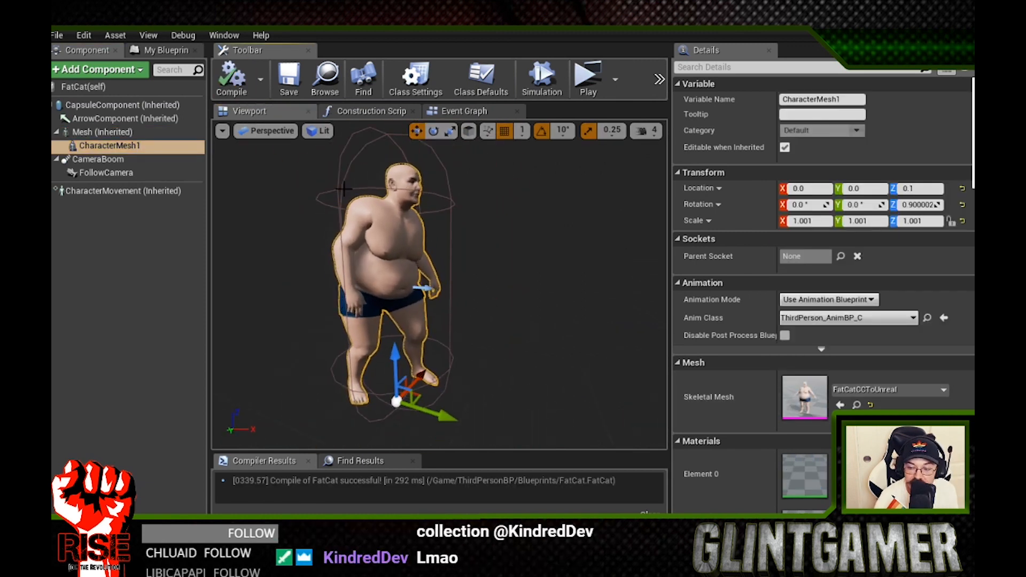
right_drag(498, 267, 374, 256)
Create a folder named CS_MAt inside the FatCatToon models folder.
click(160, 19)
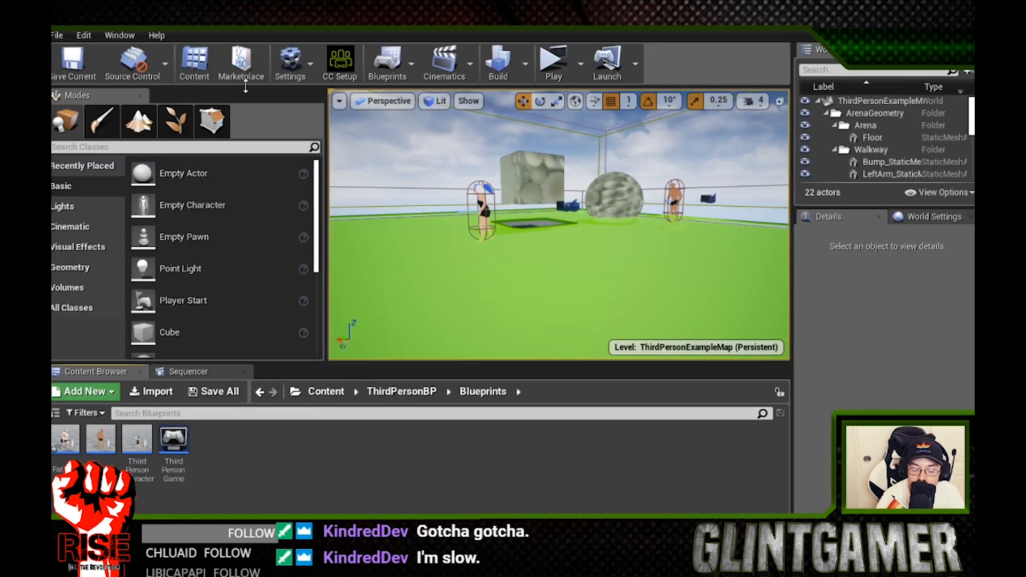
double_click(101, 438)
right_click(63, 445)
click(142, 197)
click(326, 392)
double_click(246, 439)
double_click(102, 439)
right_click(239, 473)
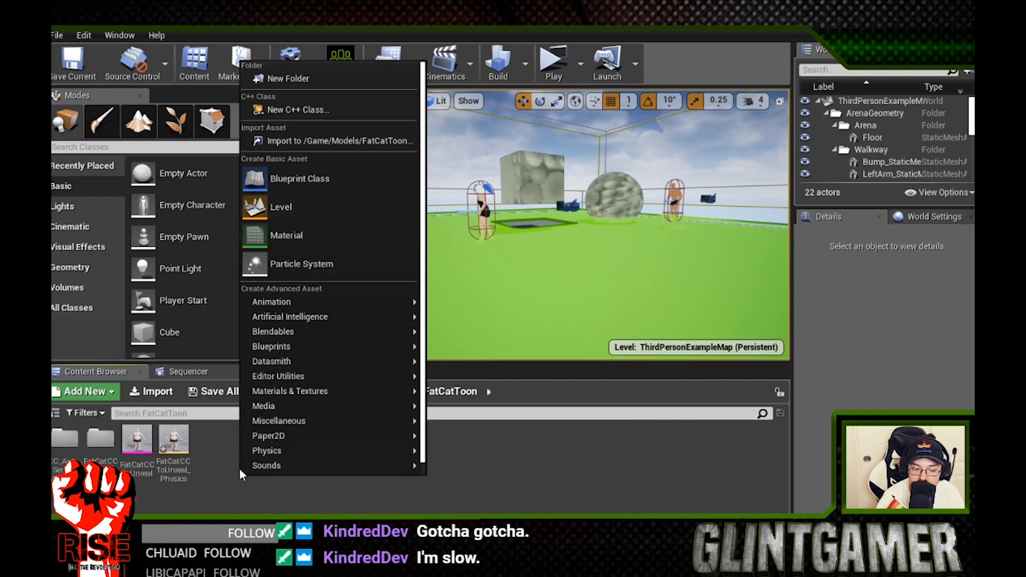
click(298, 84)
text(CS_MAt)
key(Return)
Add the CS_M material to the CS_MAt folder and create a material instance from it.
double_click(102, 440)
right_click(85, 458)
click(133, 217)
text(CS_M)
right_click(67, 446)
click(99, 133)
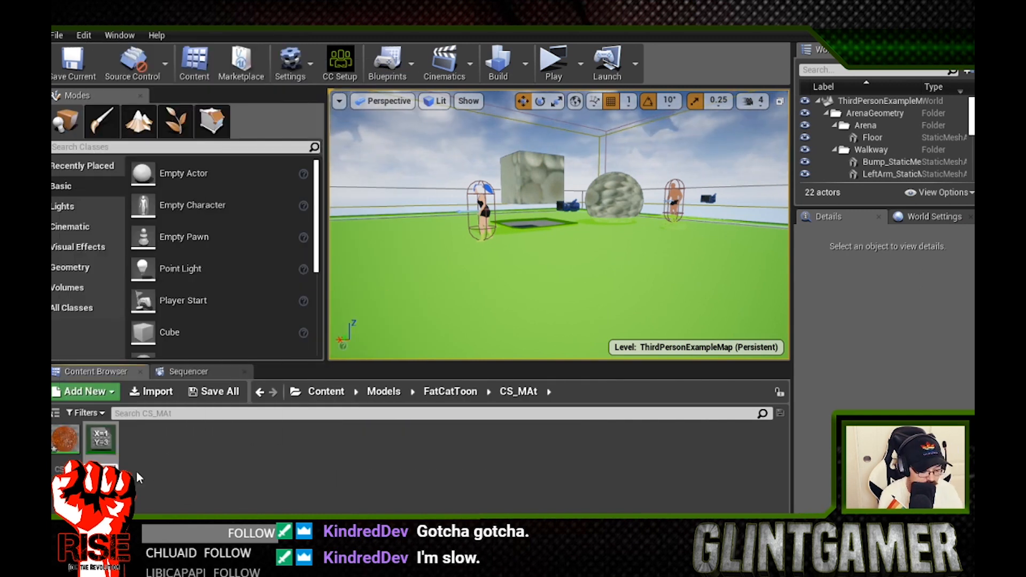
Enable Diffuse Shadow2, DiffuseShadow1 and Innerlines in the new material instance and assign the character's head texture to Diffuse Shadow2.
double_click(100, 441)
click(729, 181)
click(729, 236)
click(729, 288)
click(876, 174)
text(fatcat)
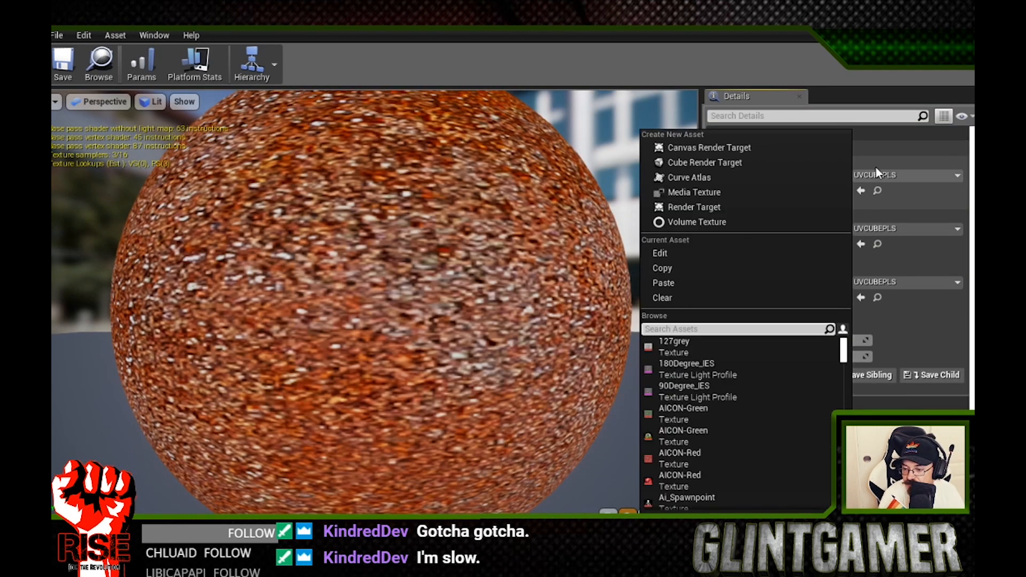
text(head)
click(708, 487)
Copy the head texture from Diffuse Shadow2 into the DiffuseShadow1 and Innerlines parameters.
right_click(831, 178)
click(855, 190)
right_click(832, 231)
click(852, 257)
right_click(833, 284)
click(851, 310)
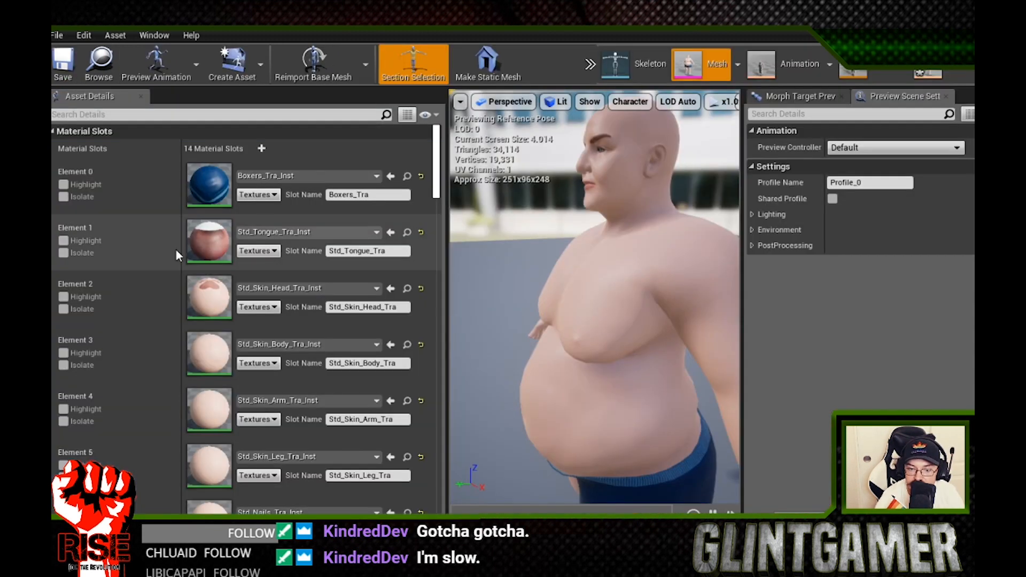
Assign the CS_FatCat head material to the skeletal mesh's Std_Skin_Head_Tra slot and check the character's head.
click(309, 288)
text(CS_F)
click(622, 347)
right_drag(593, 299, 641, 289)
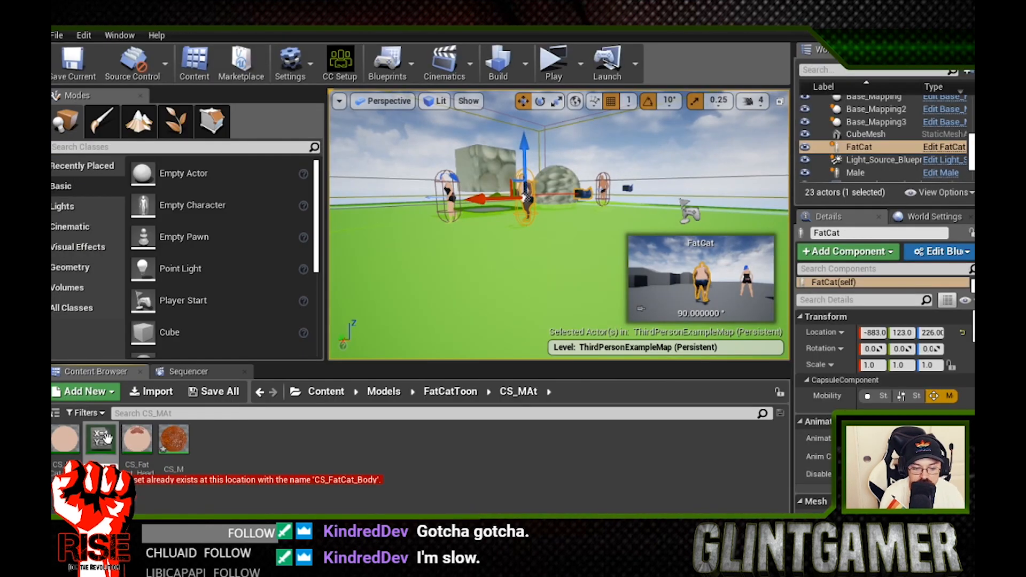
Open the duplicate of the body material instance and replace its Diffuse Shadow2 texture.
double_click(103, 438)
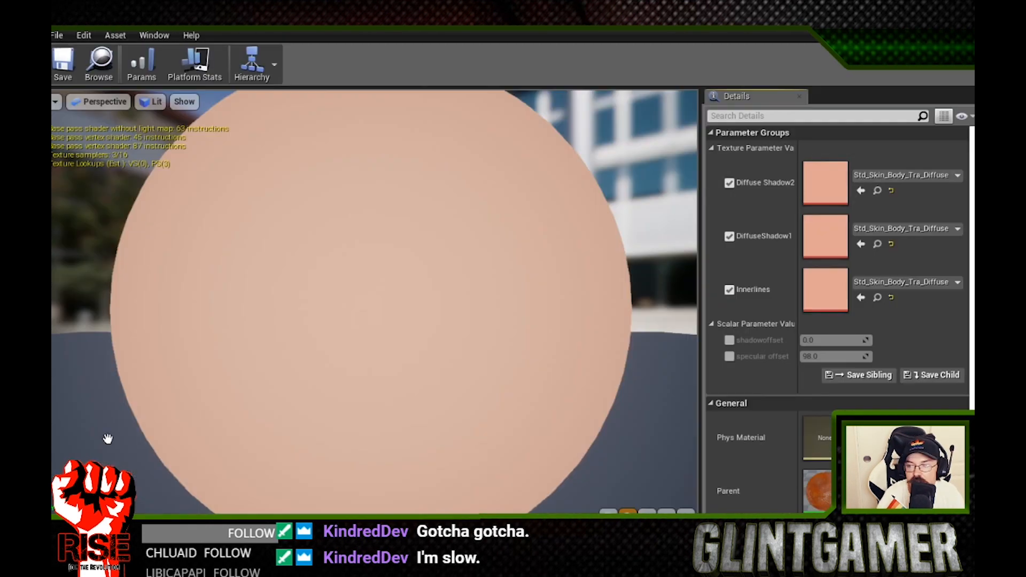
click(906, 175)
click(719, 391)
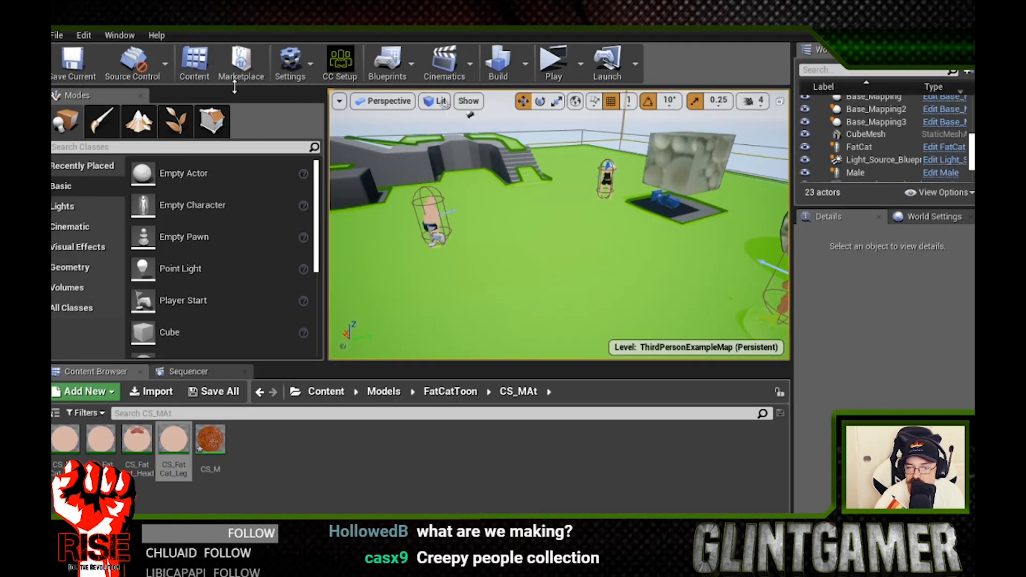
Save and play the level, moving the female character around the heavyset character to examine his cel shading and running animation.
click(63, 51)
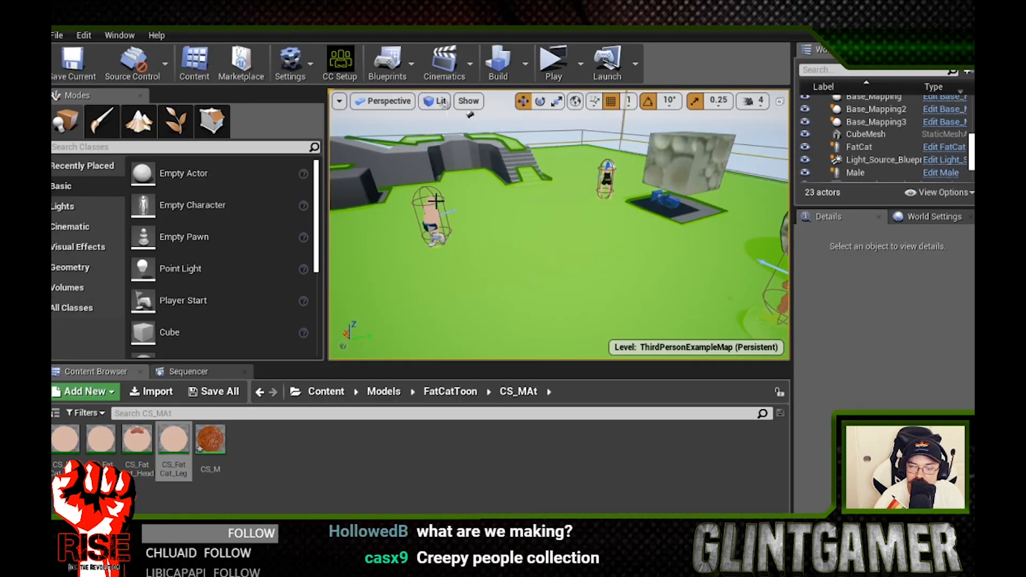
click(553, 69)
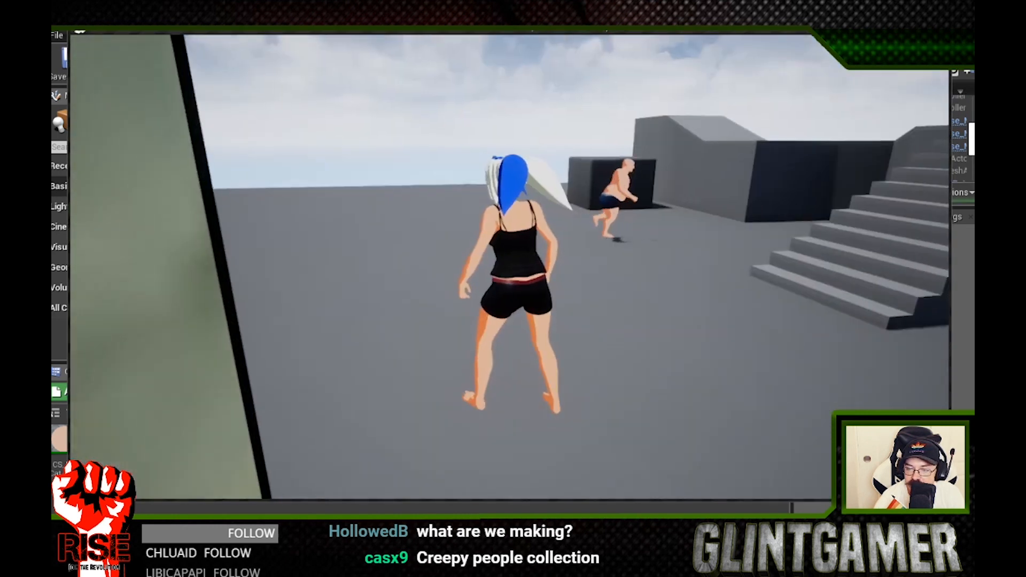
key(w)
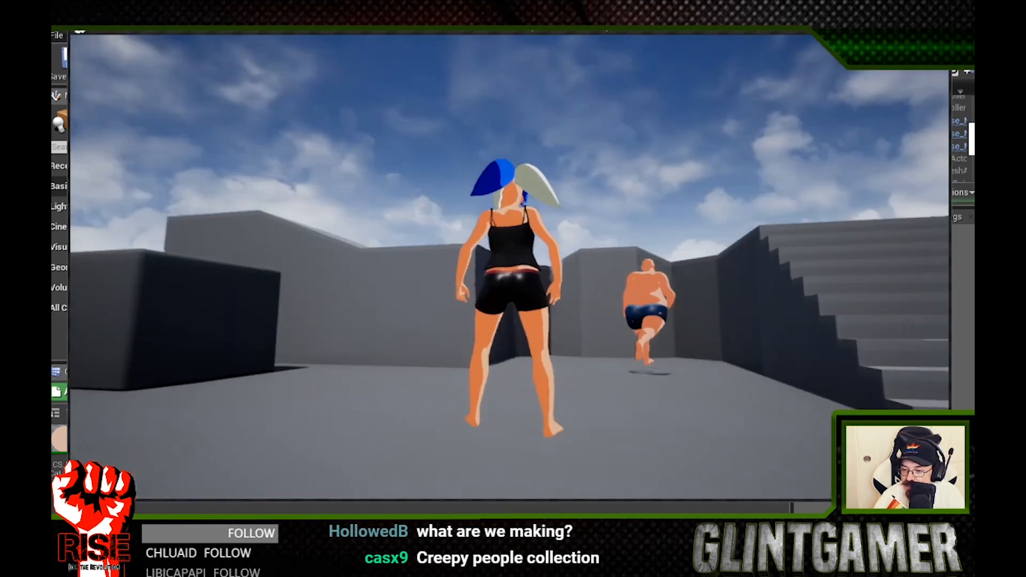
key(a)
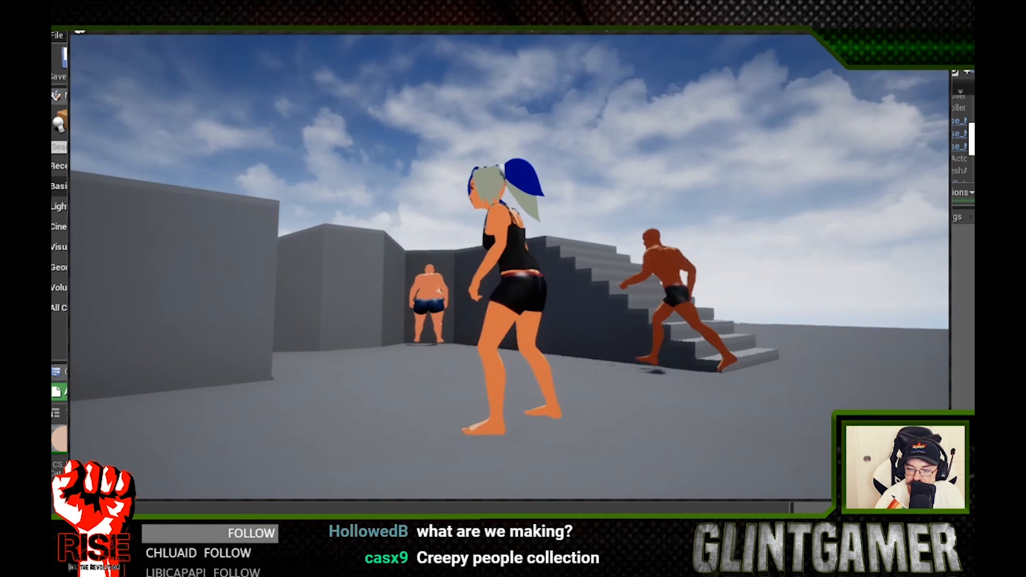
key(w)
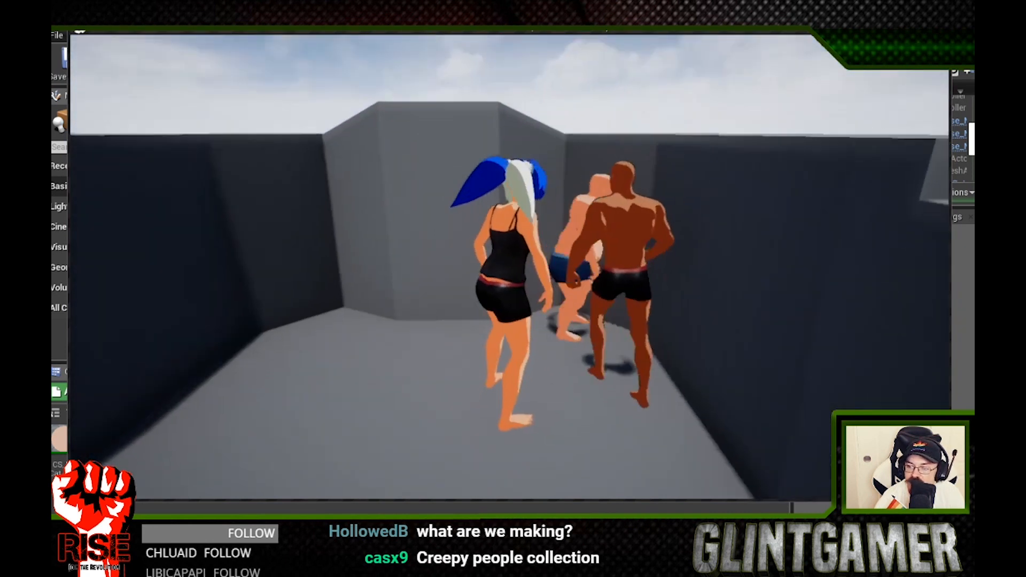
key(s)
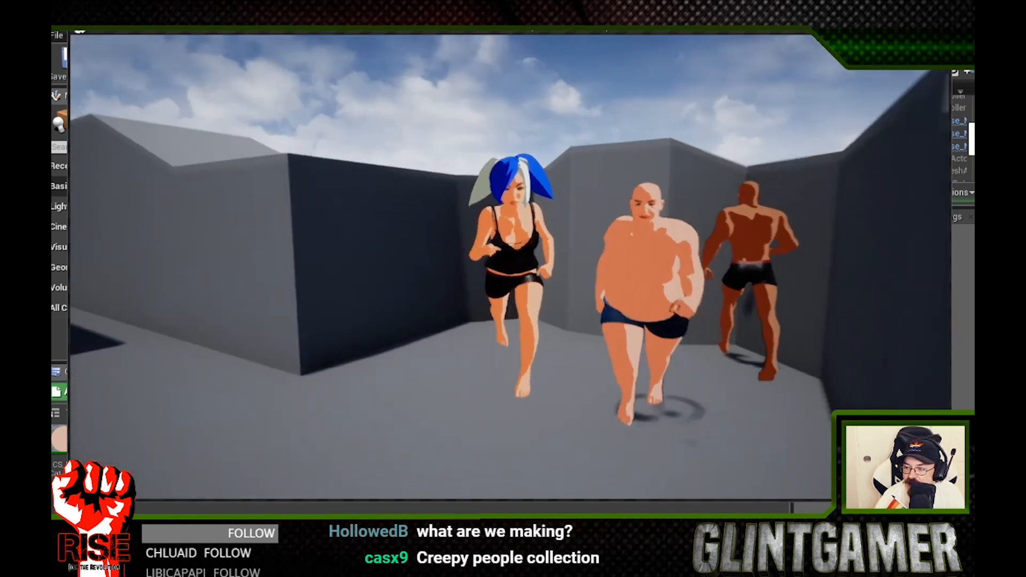
key(a)
key(s)
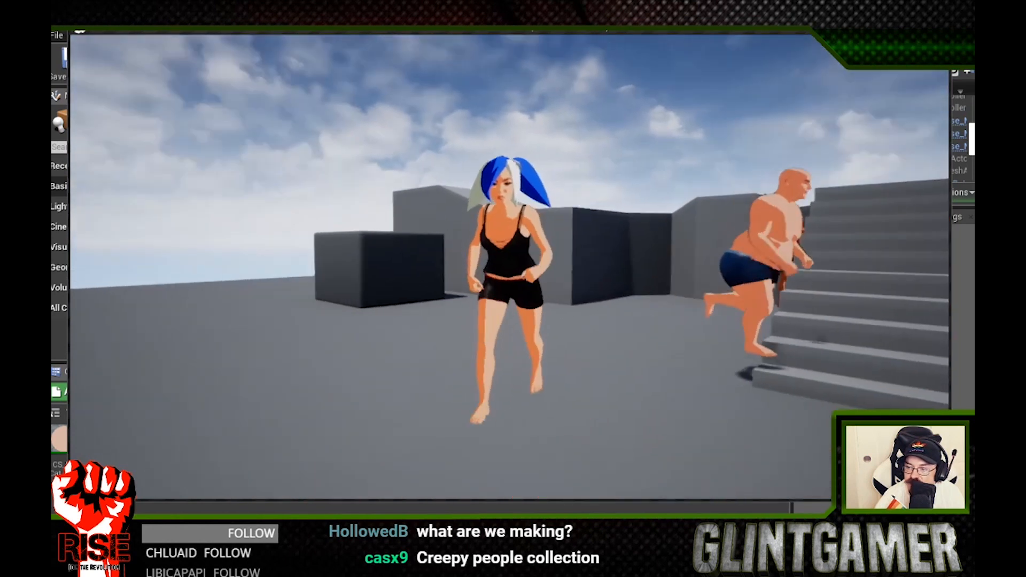
key(d)
key(w)
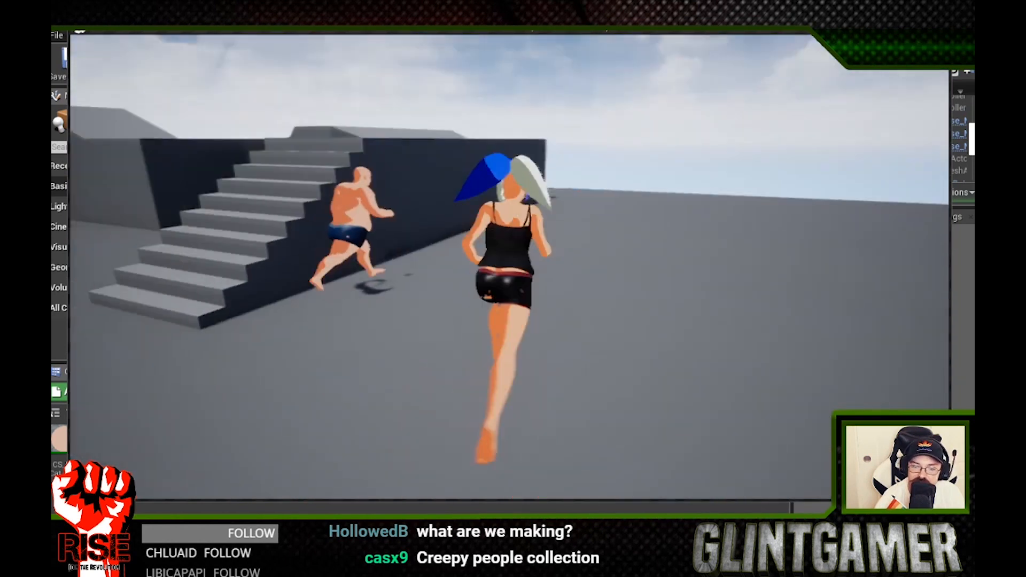
key(d)
key(s)
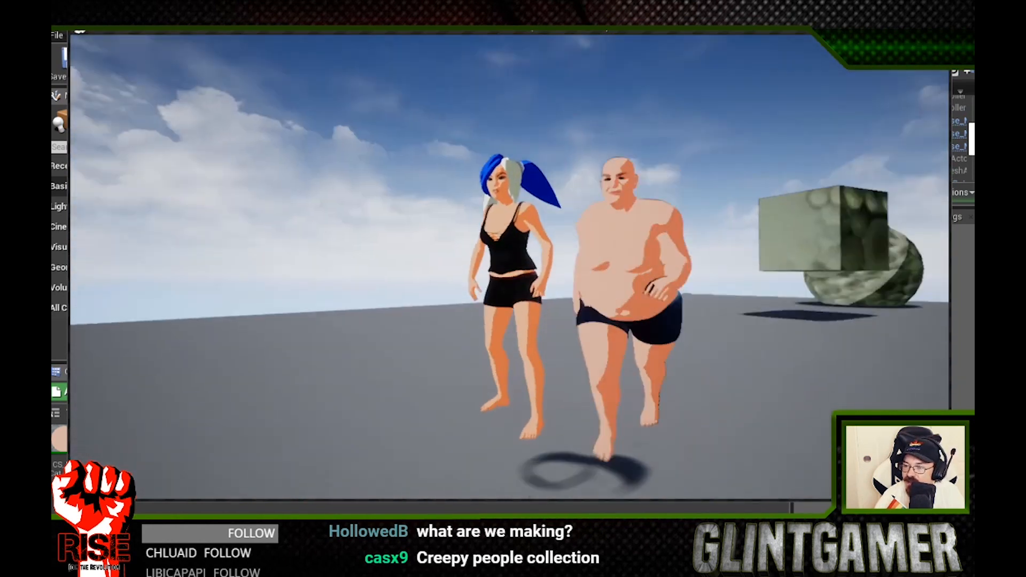
key(d)
key(s)
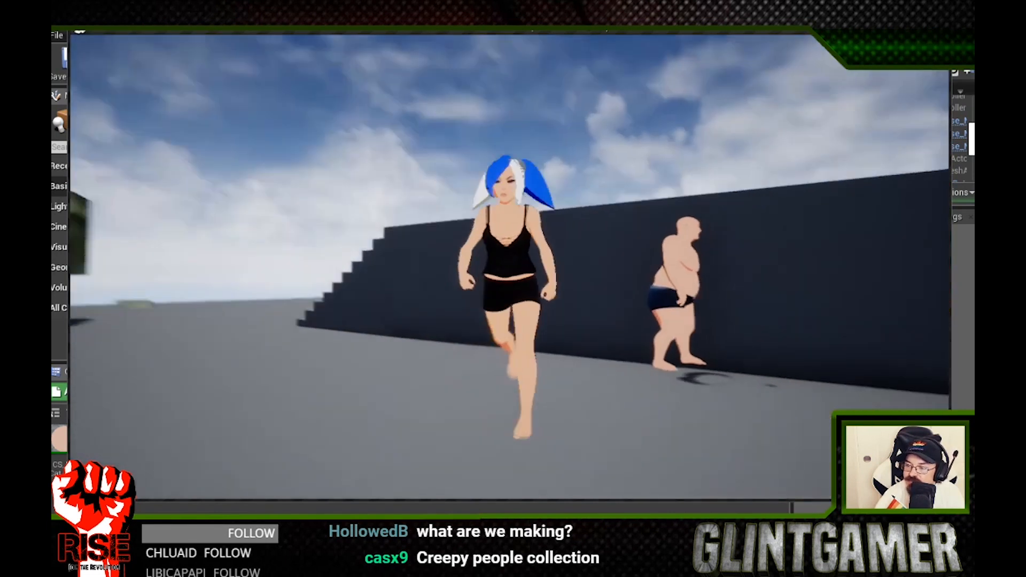
Run and jump the female character over the walls and around the floating cube and sphere to examine the level in play.
key(w)
key(space)
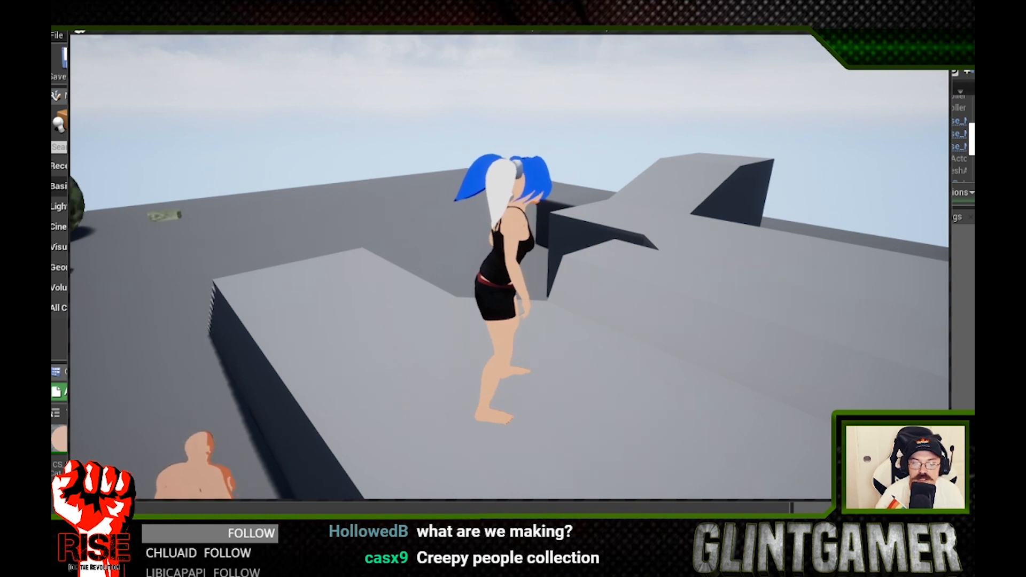
key(w)
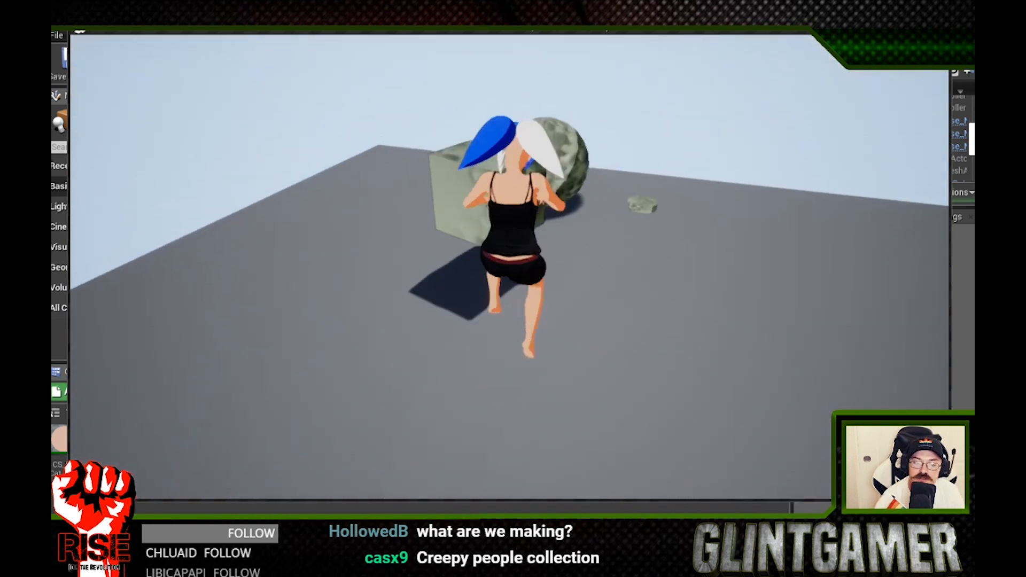
key(w)
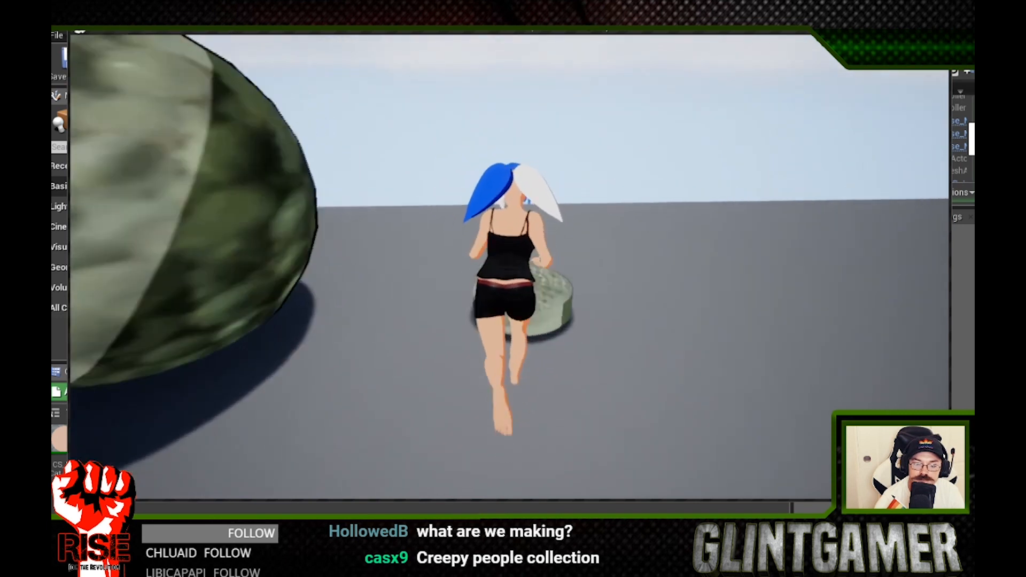
key(space)
key(w)
key(space)
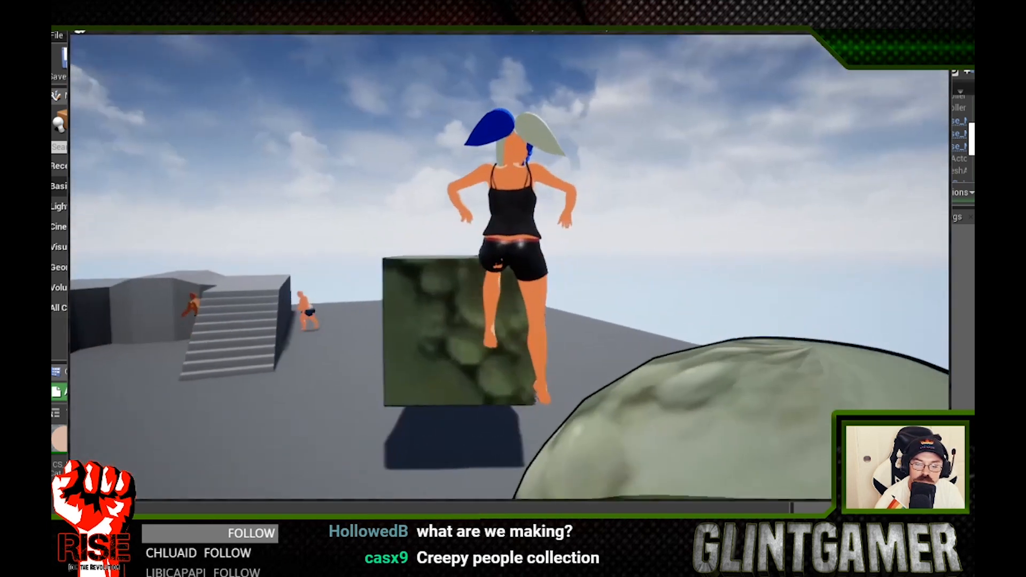
key(w)
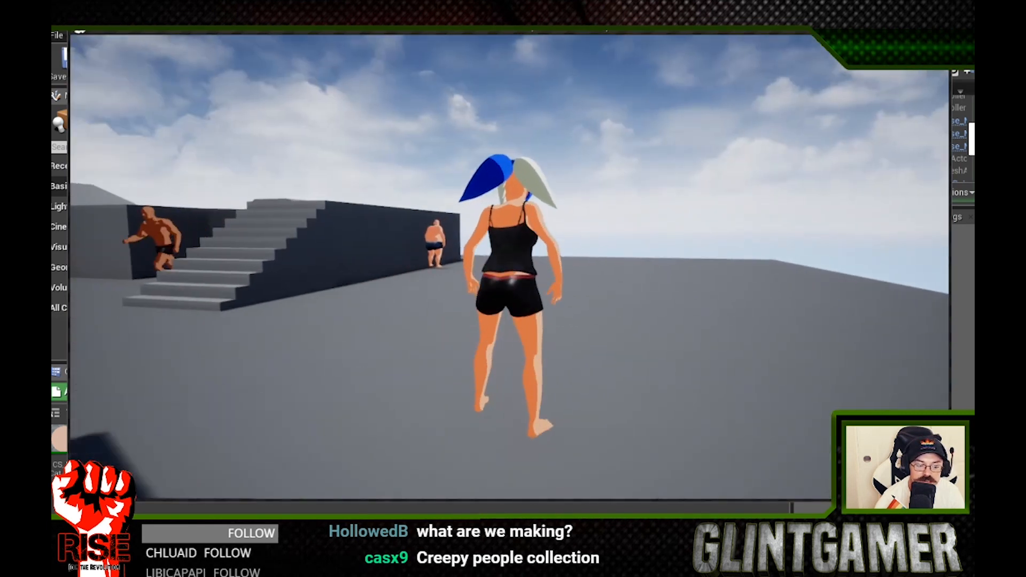
key(w)
key(space)
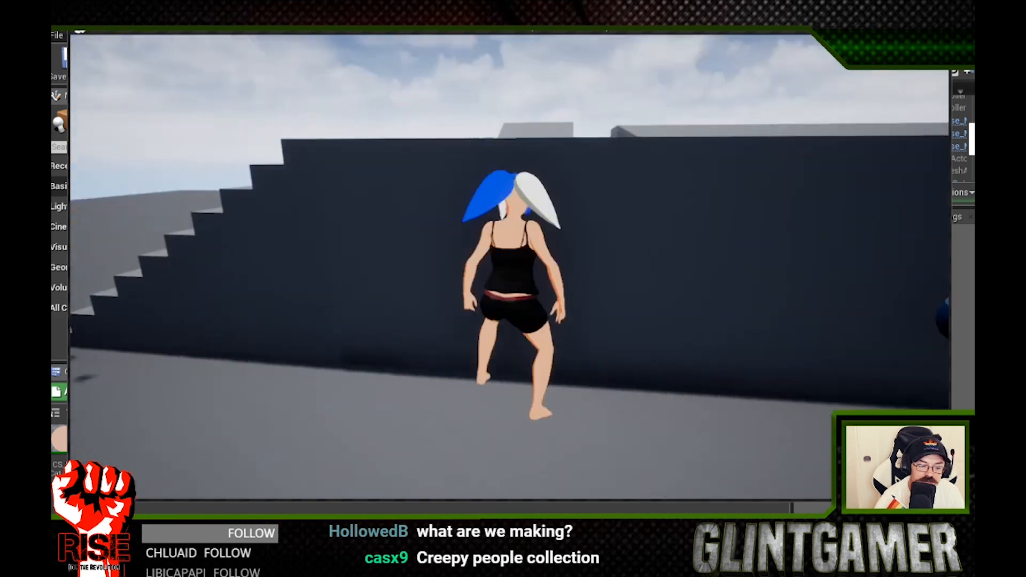
key(space)
key(w)
key(space)
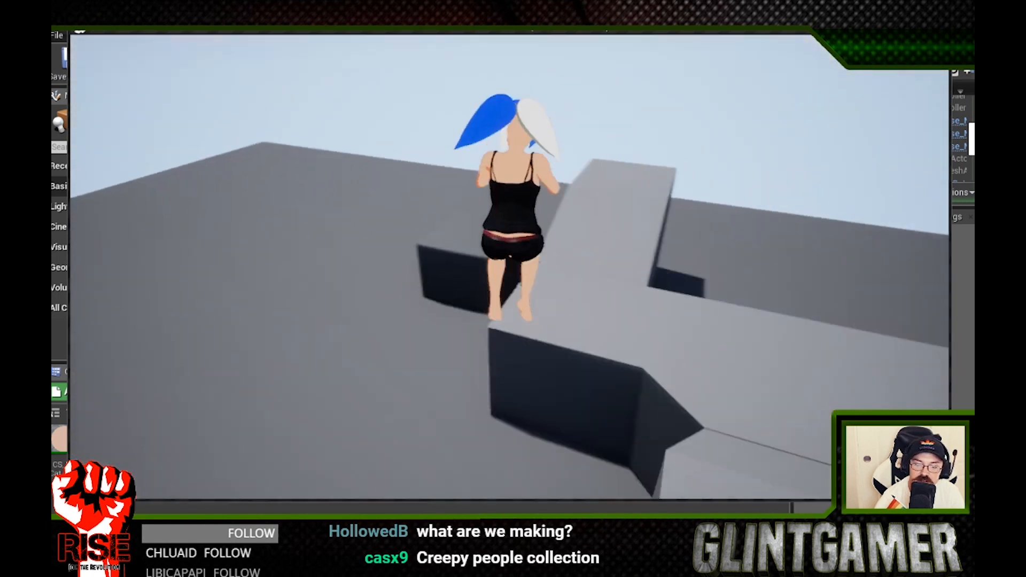
key(w)
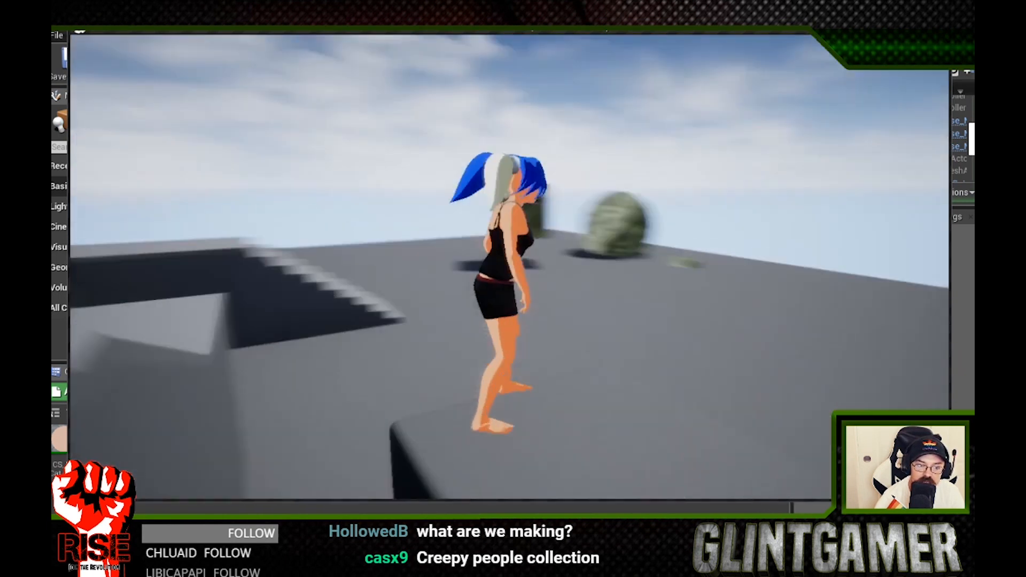
key(w)
key(space)
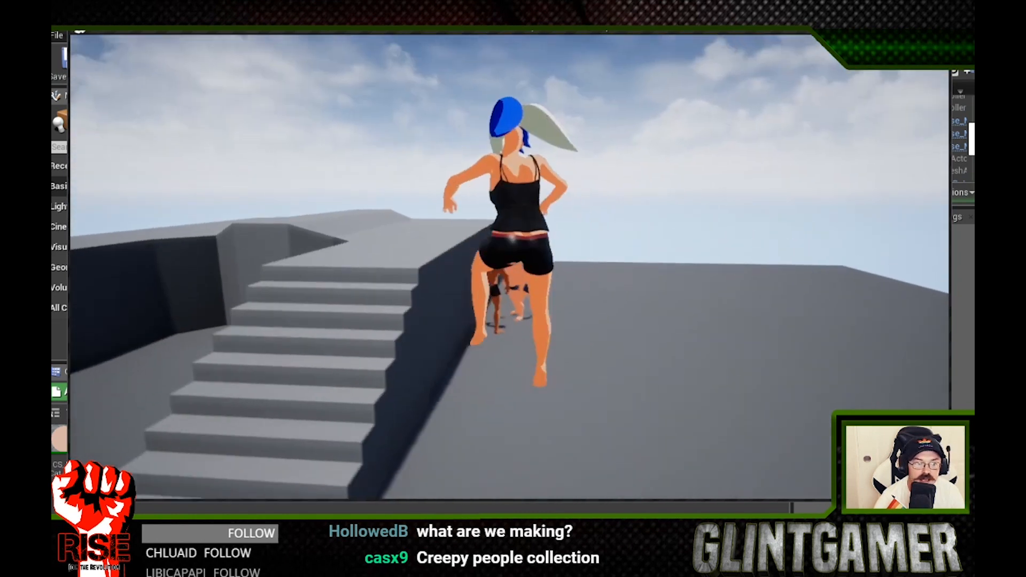